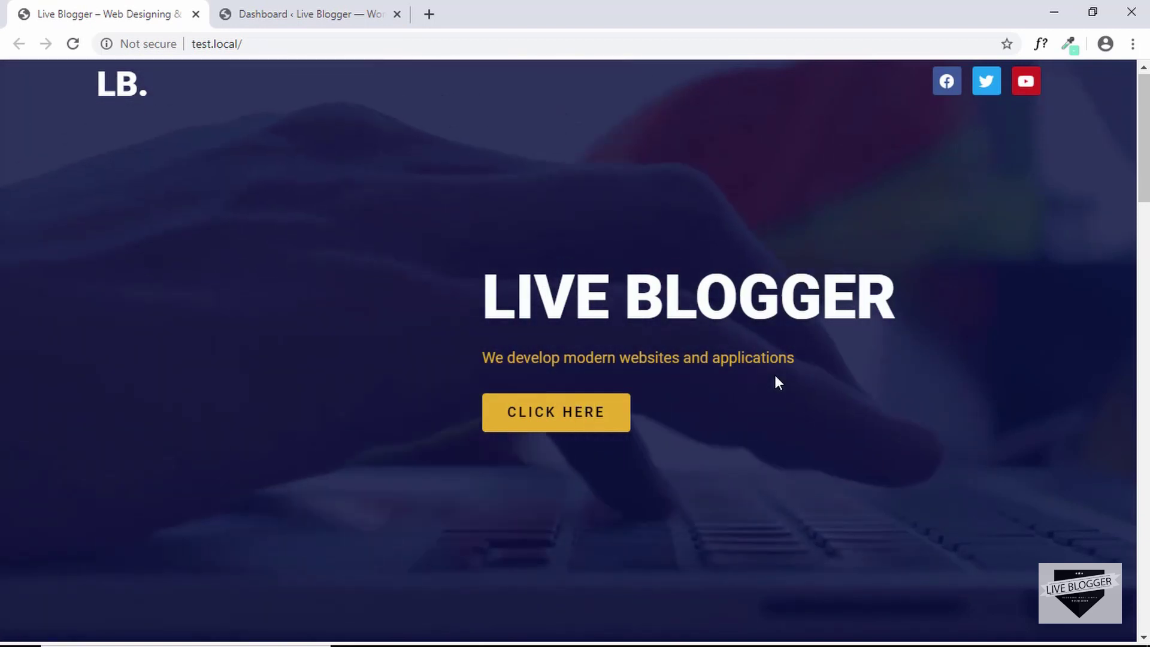
- Examine the finished demo homepage from the hero through services, completed projects and testimonials to the footer
{"action": "scroll", "coordinate": [840, 350], "scroll_direction": "down", "scroll_amount": 2}
{"action": "scroll", "coordinate": [841, 352], "scroll_direction": "down", "scroll_amount": 5}
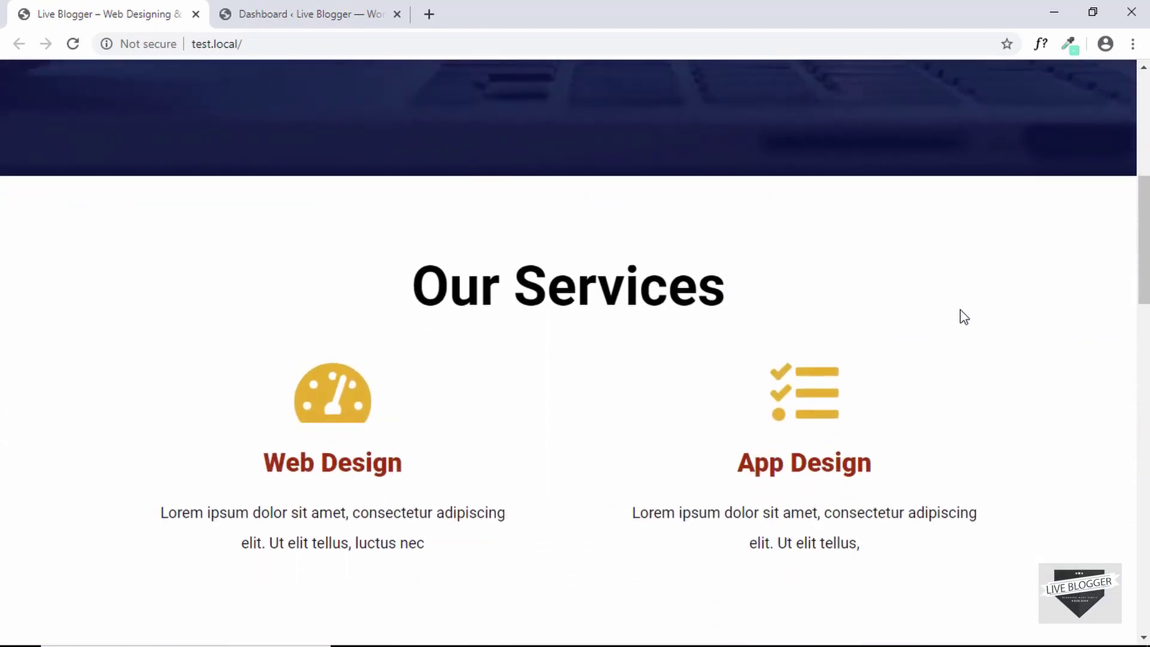
{"action": "scroll", "coordinate": [960, 315], "scroll_direction": "down", "scroll_amount": 3}
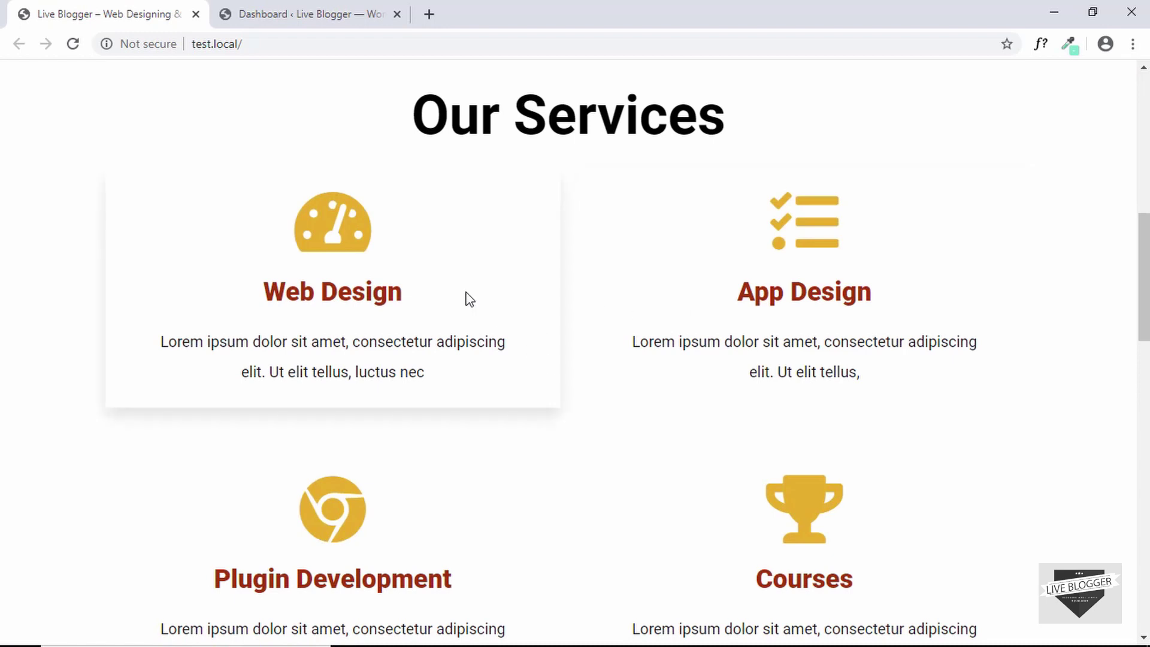
{"action": "scroll", "coordinate": [417, 360], "scroll_direction": "up", "scroll_amount": 1}
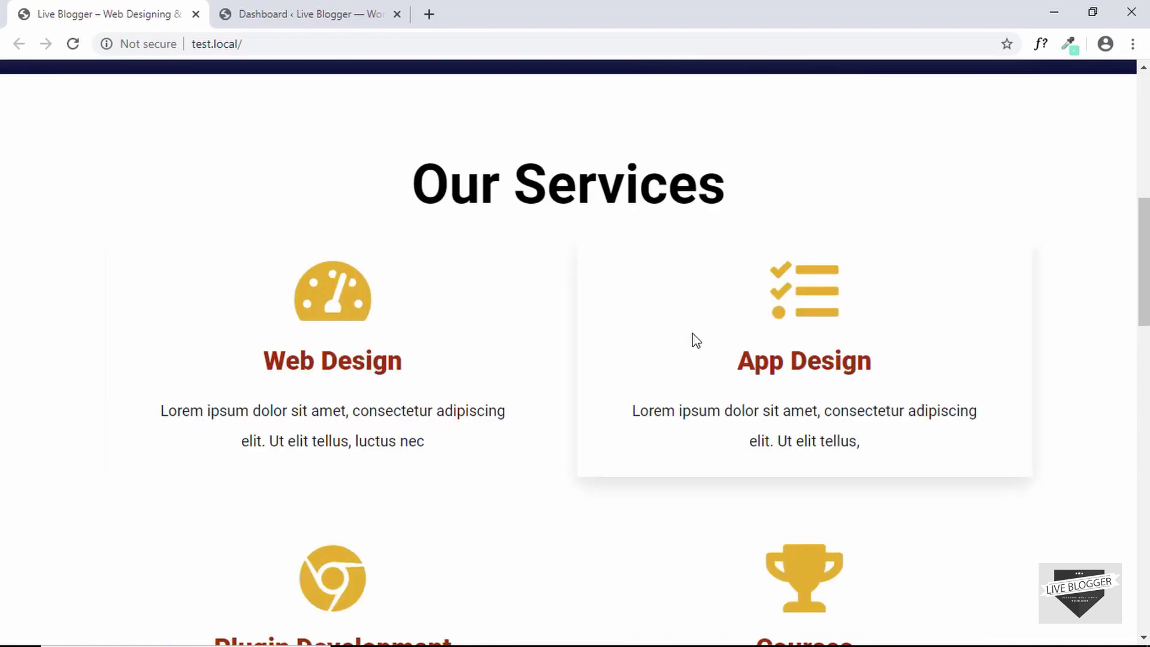
{"action": "scroll", "coordinate": [695, 341], "scroll_direction": "down", "scroll_amount": 2}
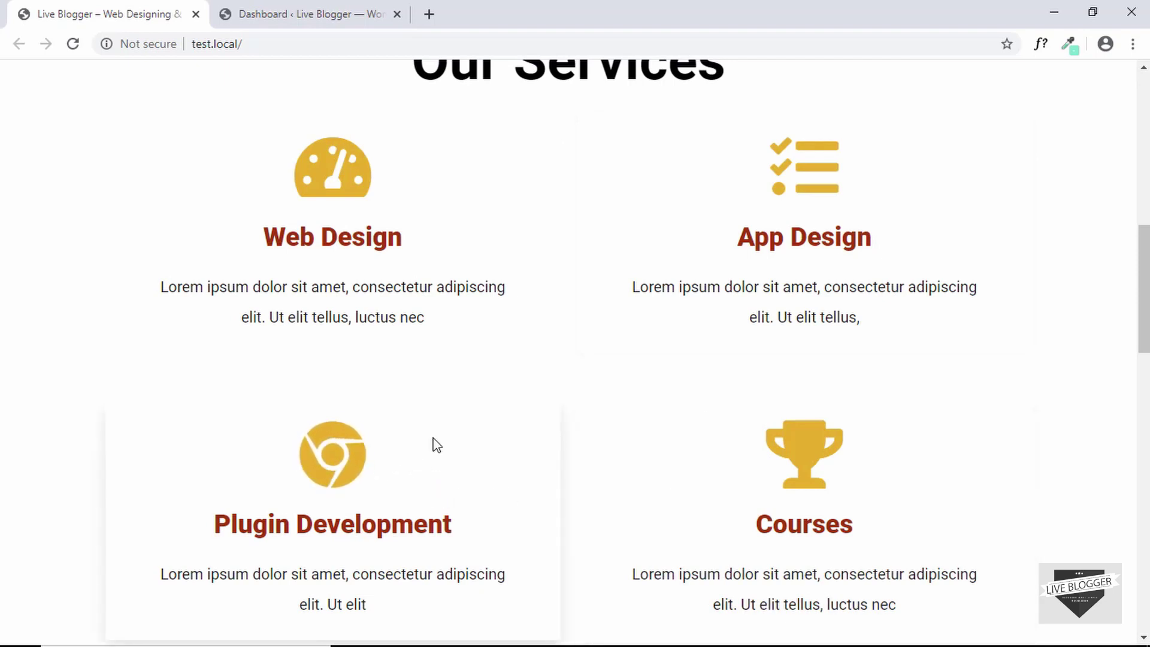
{"action": "scroll", "coordinate": [435, 444], "scroll_direction": "down", "scroll_amount": 5}
{"action": "scroll", "coordinate": [436, 444], "scroll_direction": "down", "scroll_amount": 5}
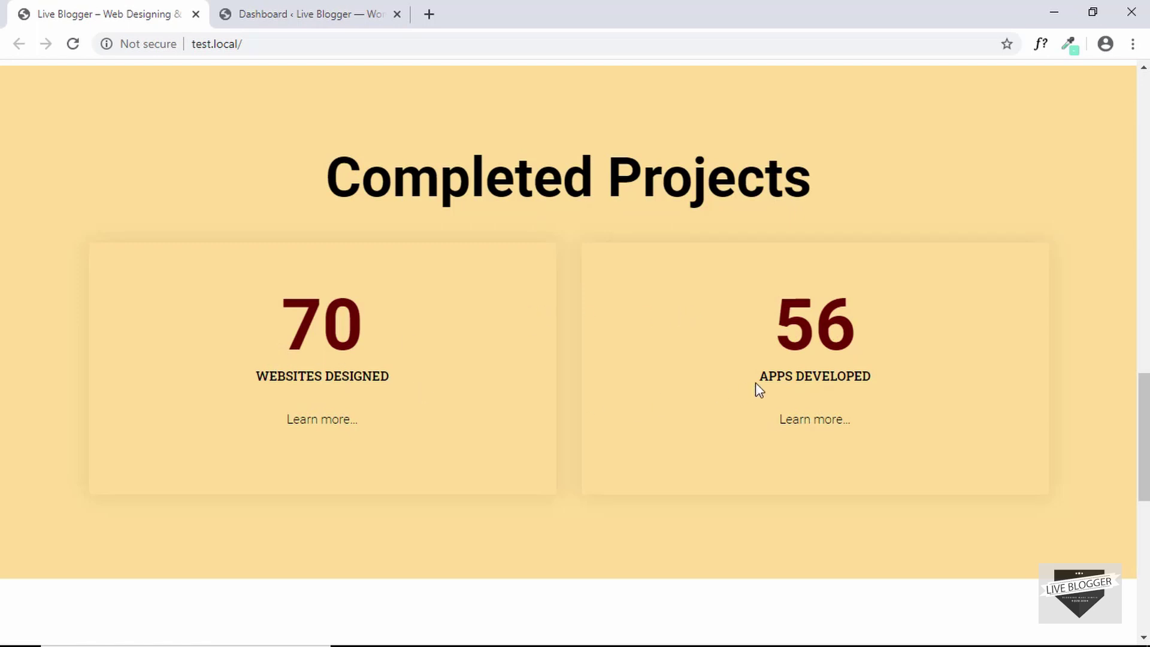
{"action": "scroll", "coordinate": [386, 268], "scroll_direction": "up", "scroll_amount": 2}
{"action": "scroll", "coordinate": [386, 268], "scroll_direction": "down", "scroll_amount": 8}
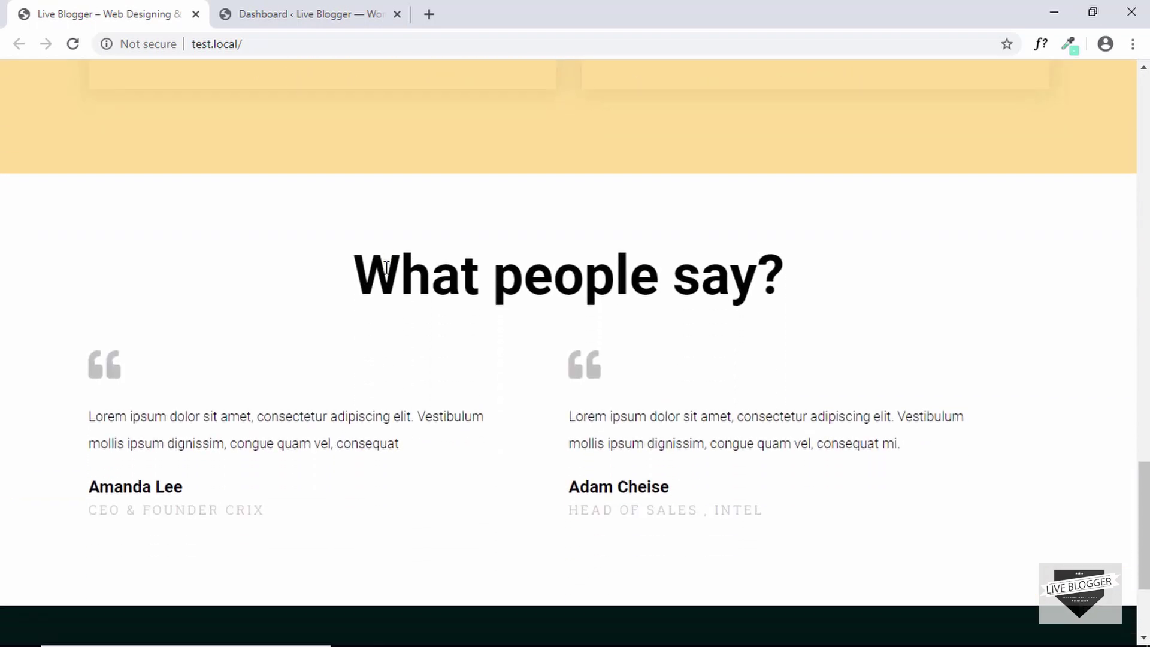
{"action": "scroll", "coordinate": [419, 393], "scroll_direction": "down", "scroll_amount": 3}
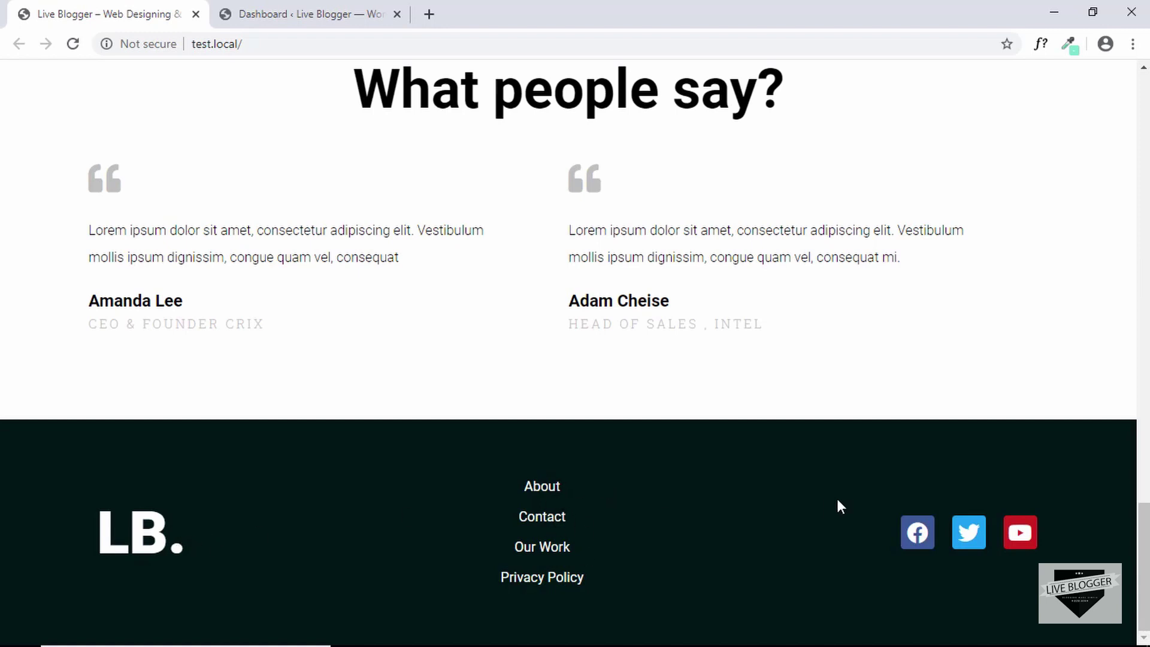
{"action": "key", "text": "Home"}
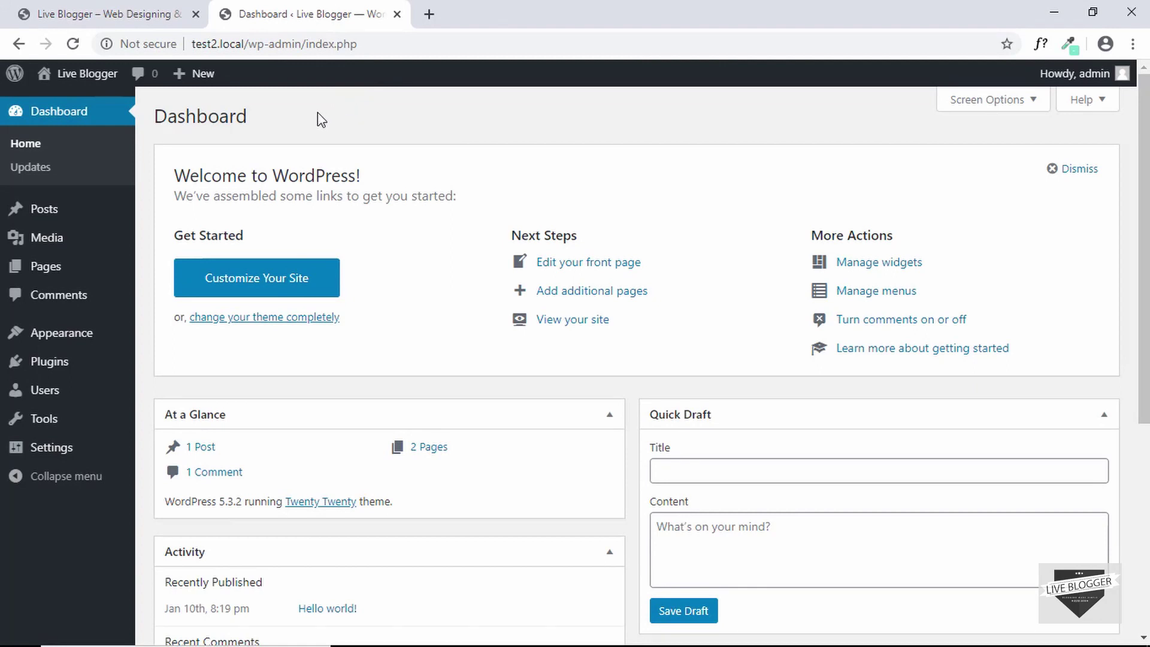
- Review the site title and tagline in the WordPress general settings of the test2.local site
{"action": "mouse_move", "coordinate": [66, 450]}
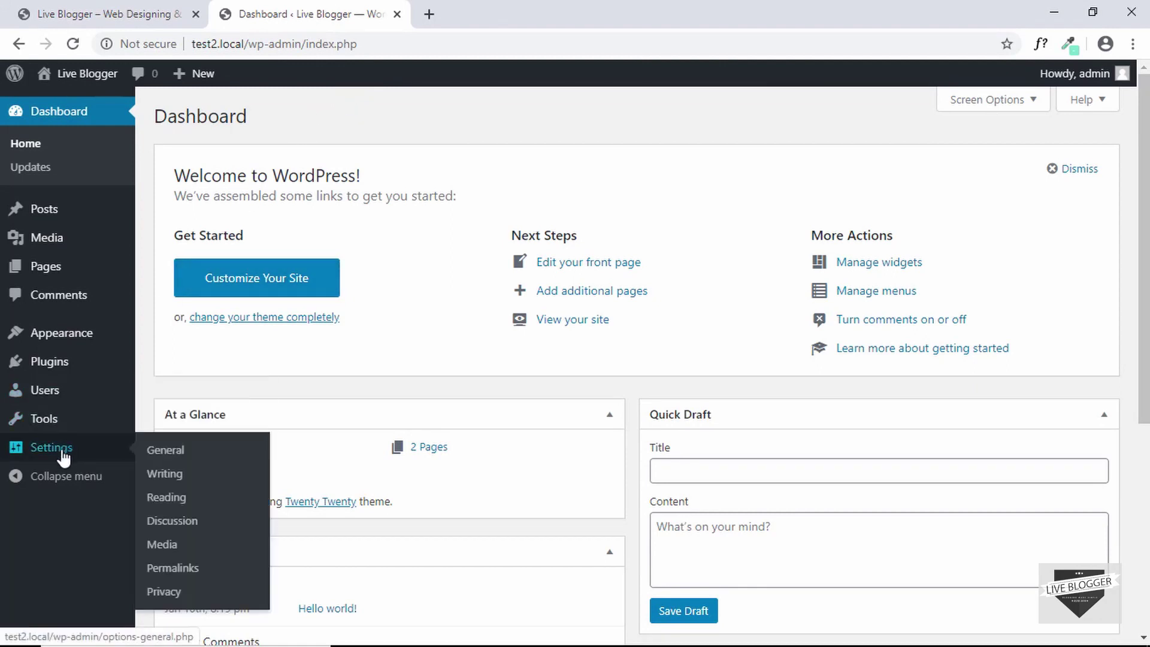
{"action": "left_click", "coordinate": [170, 451]}
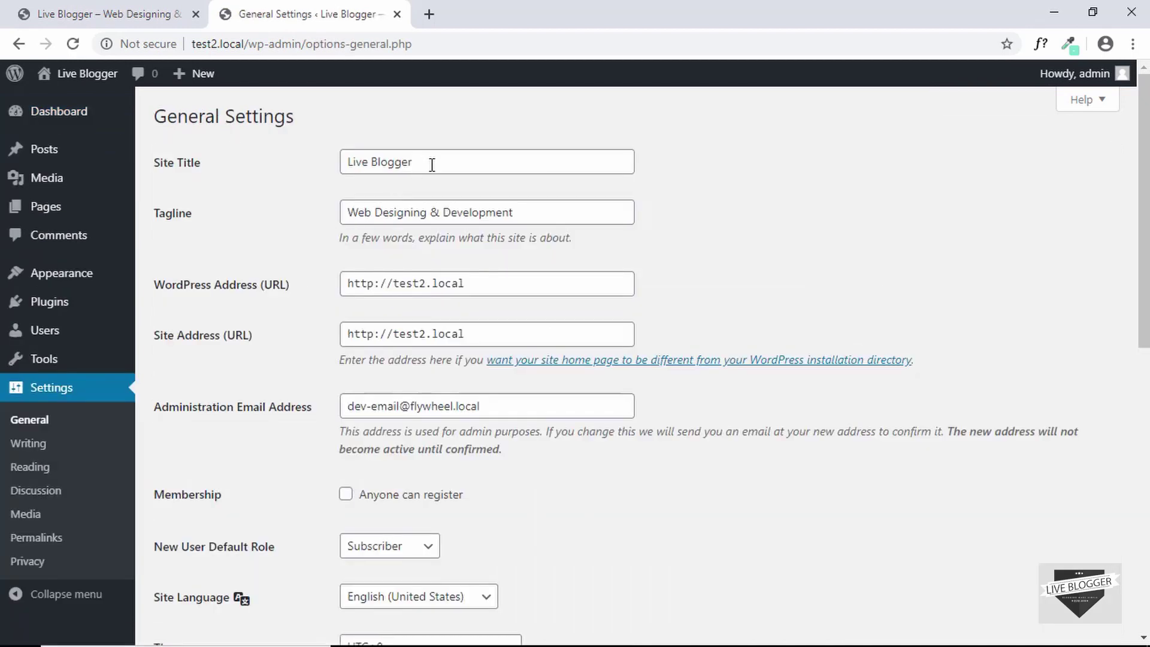
{"action": "left_click_drag", "start_coordinate": [432, 165], "coordinate": [349, 166]}
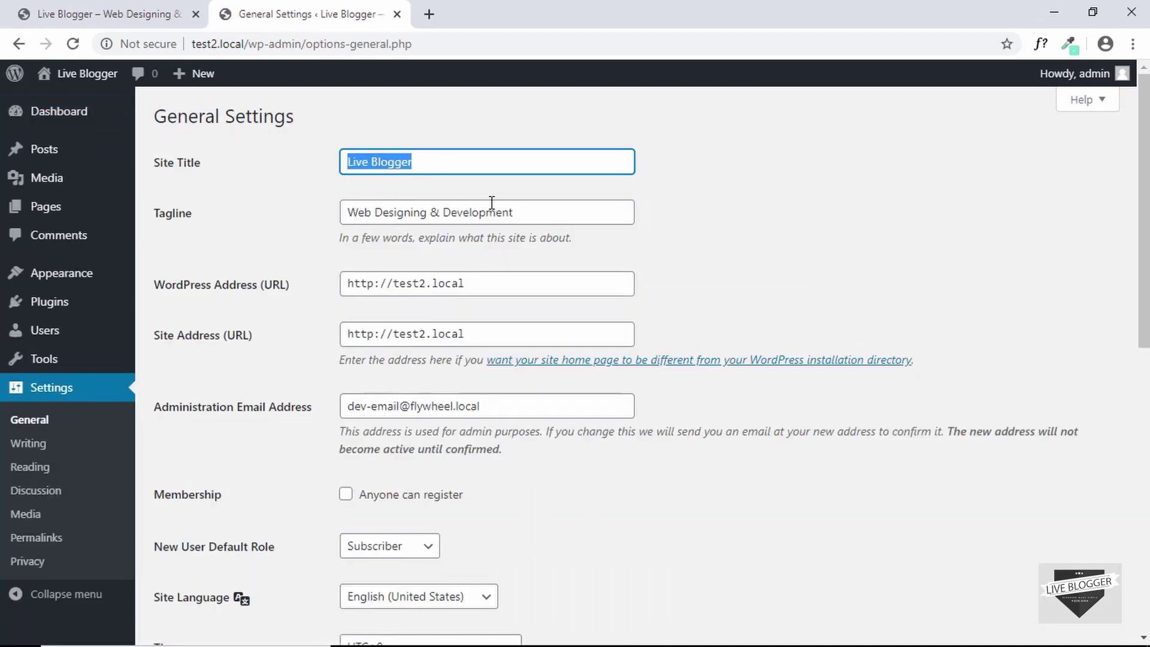
{"action": "left_click", "coordinate": [527, 216]}
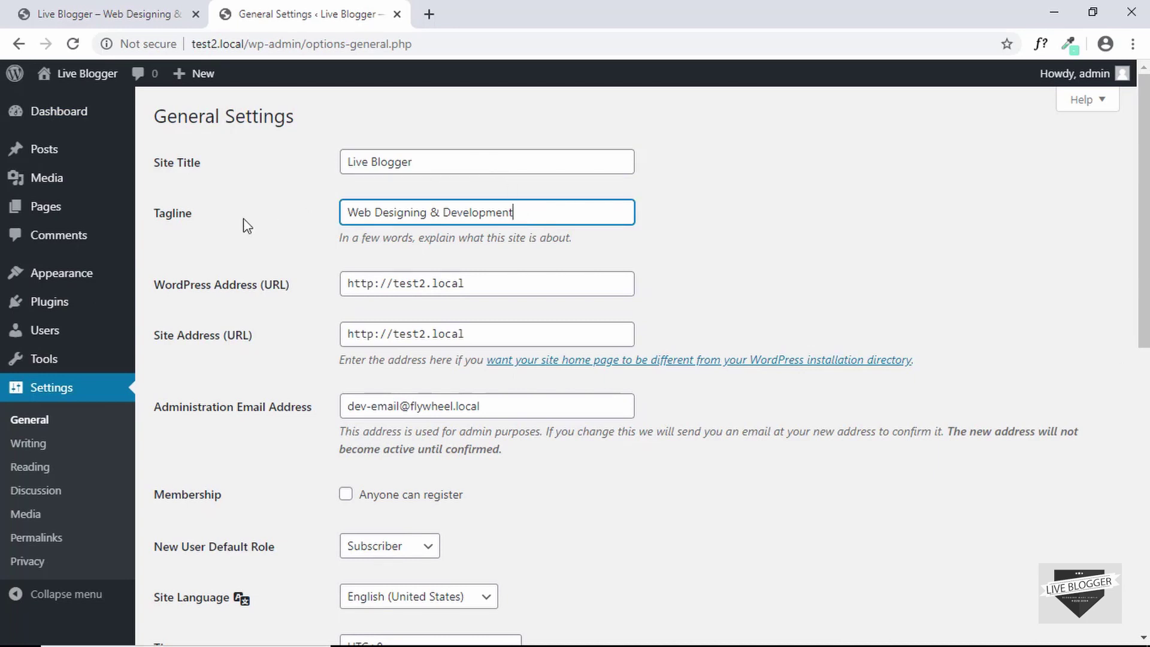
{"action": "left_click", "coordinate": [222, 214]}
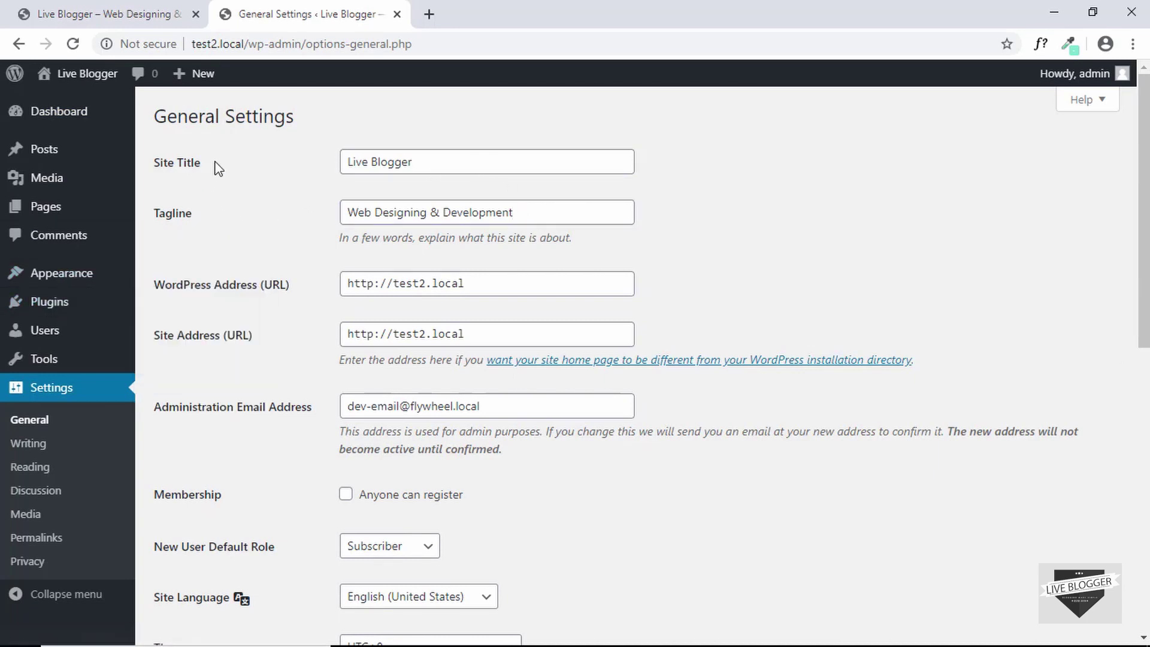
- Search the plugin directory for elementor, install and activate Elementor Page Builder, and dismiss the activation notice
{"action": "mouse_move", "coordinate": [81, 305]}
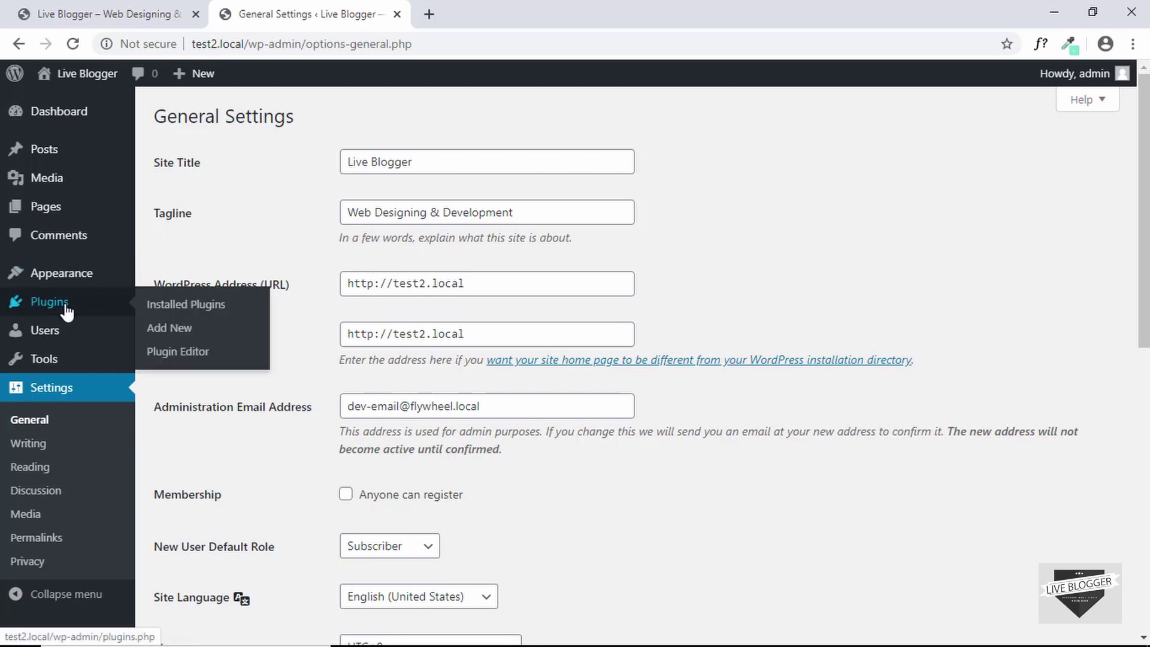
{"action": "left_click", "coordinate": [171, 328]}
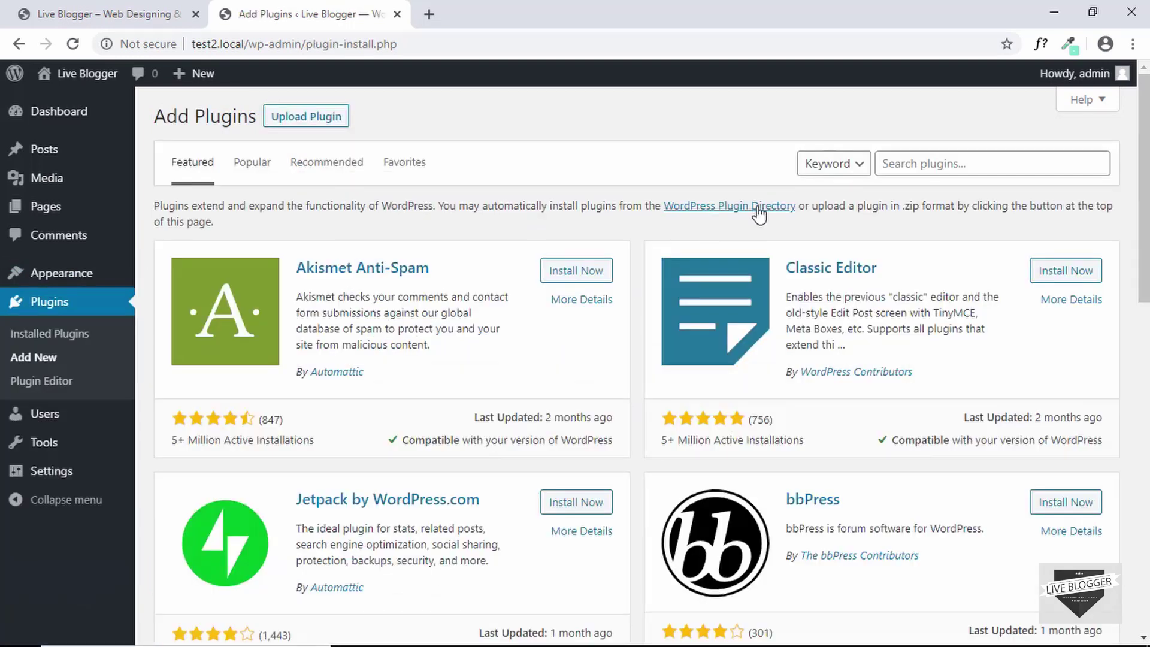
{"action": "left_click", "coordinate": [917, 156]}
{"action": "type", "text": "elementor"}
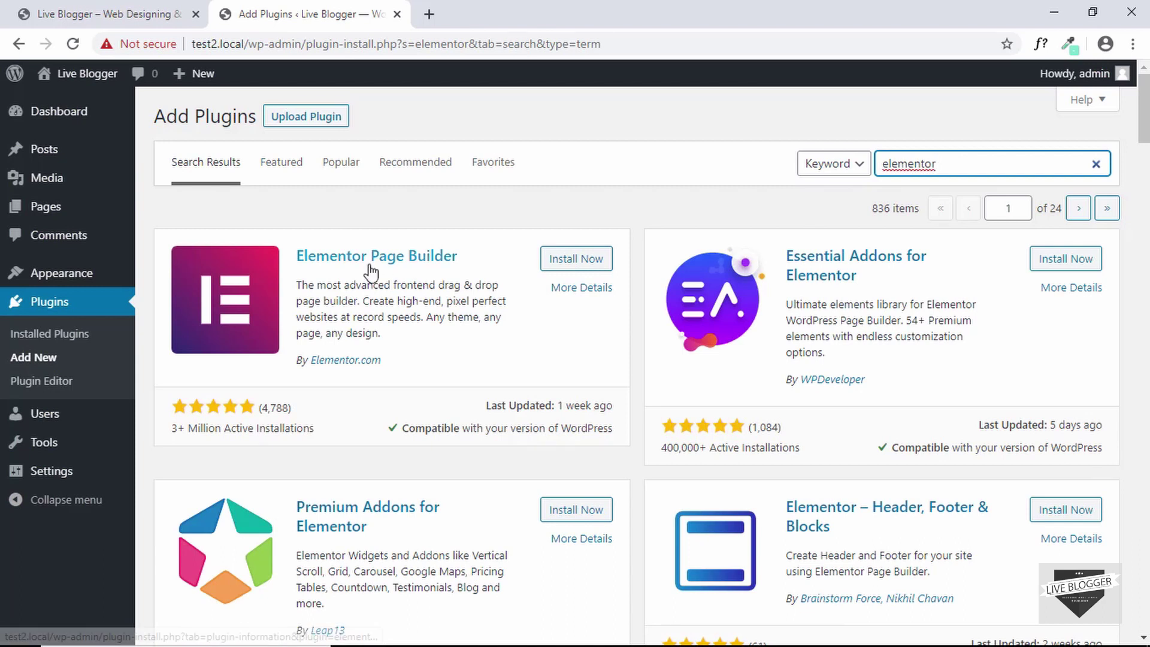
{"action": "left_click", "coordinate": [557, 258]}
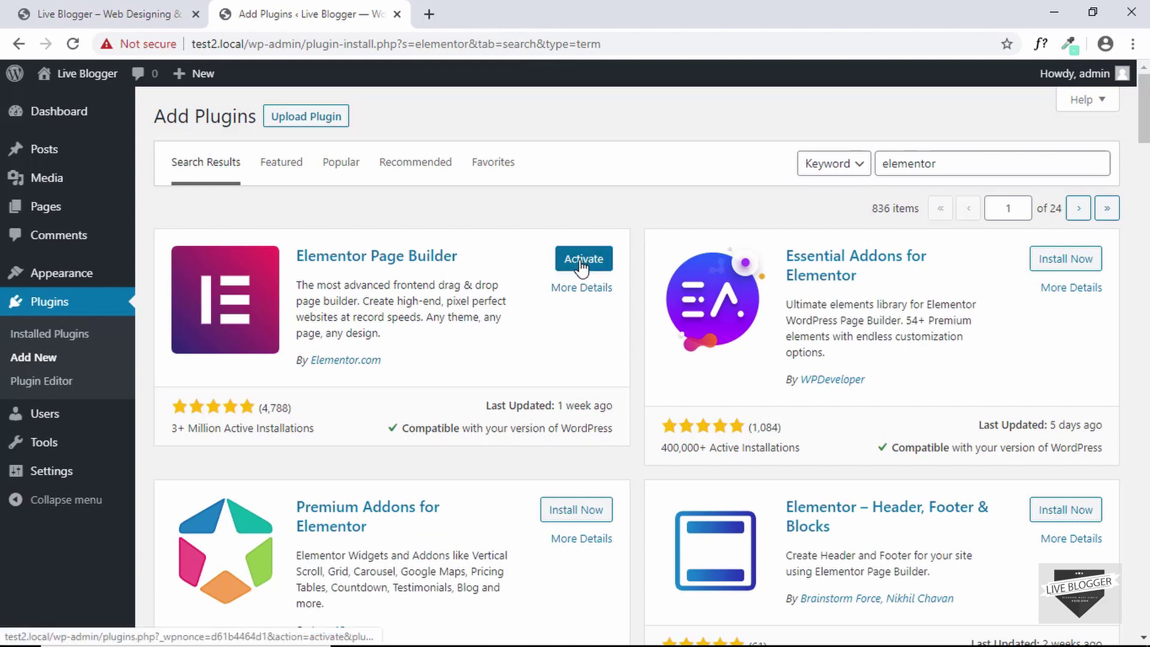
{"action": "left_click", "coordinate": [572, 261]}
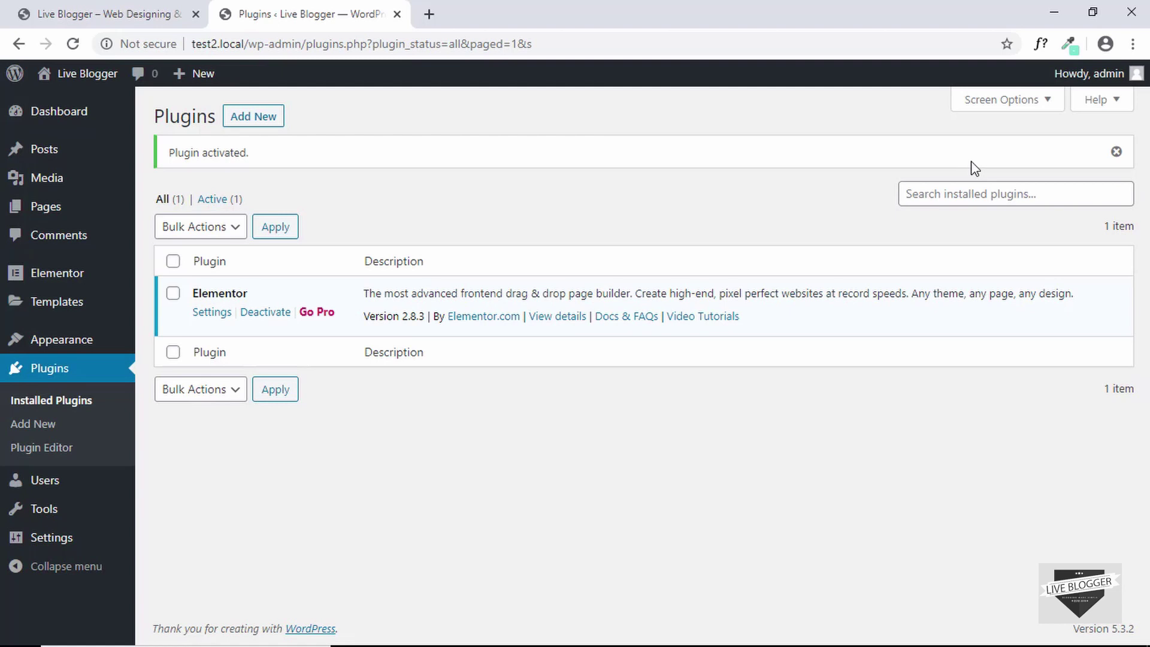
{"action": "left_click", "coordinate": [1116, 151]}
- View the live site with its default theme in a separate browser tab and close that tab
{"action": "mouse_move", "coordinate": [39, 282]}
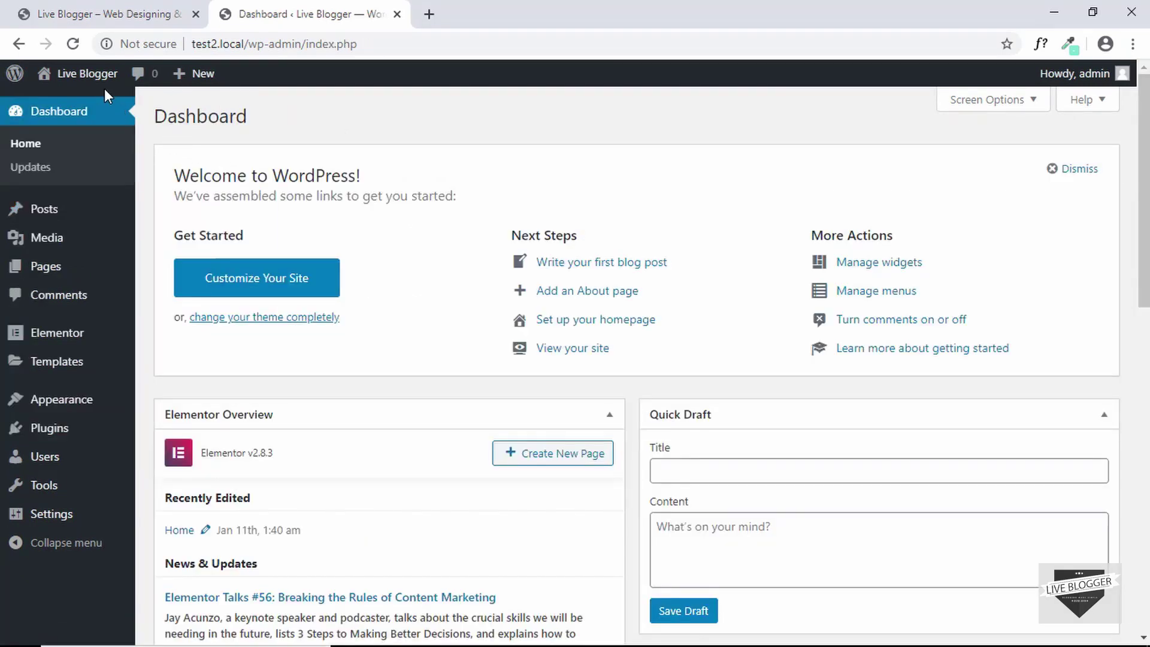
{"action": "mouse_move", "coordinate": [81, 75]}
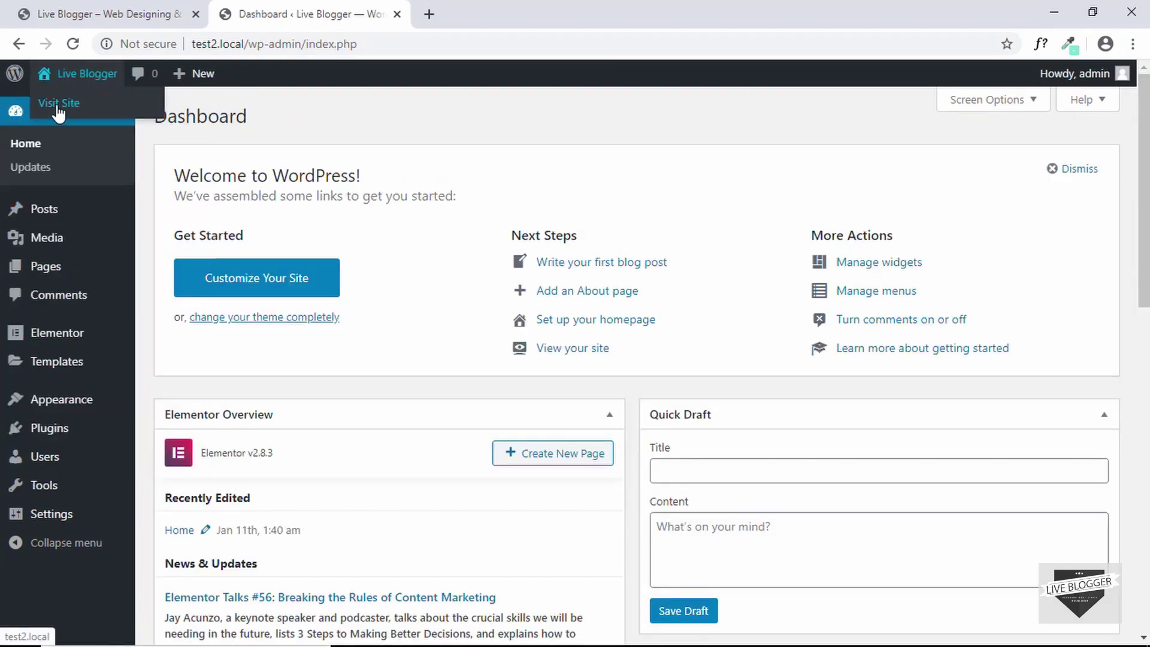
{"action": "left_click", "coordinate": [56, 107], "text": "ctrl"}
{"action": "left_click", "coordinate": [509, 13]}
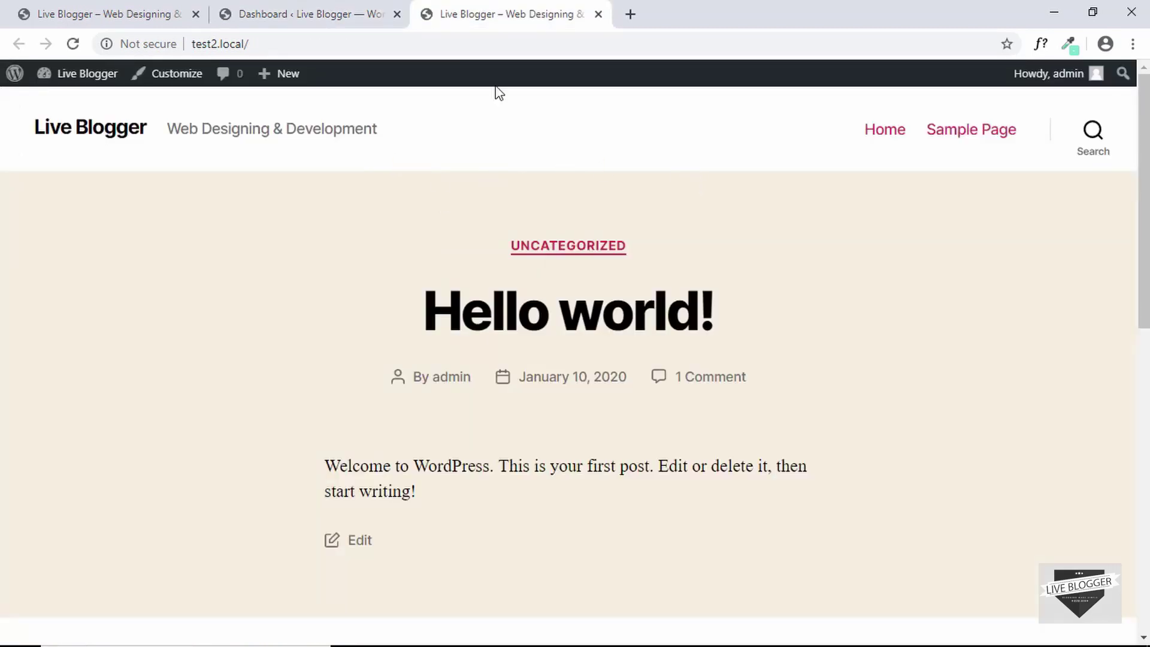
{"action": "left_click", "coordinate": [598, 14]}
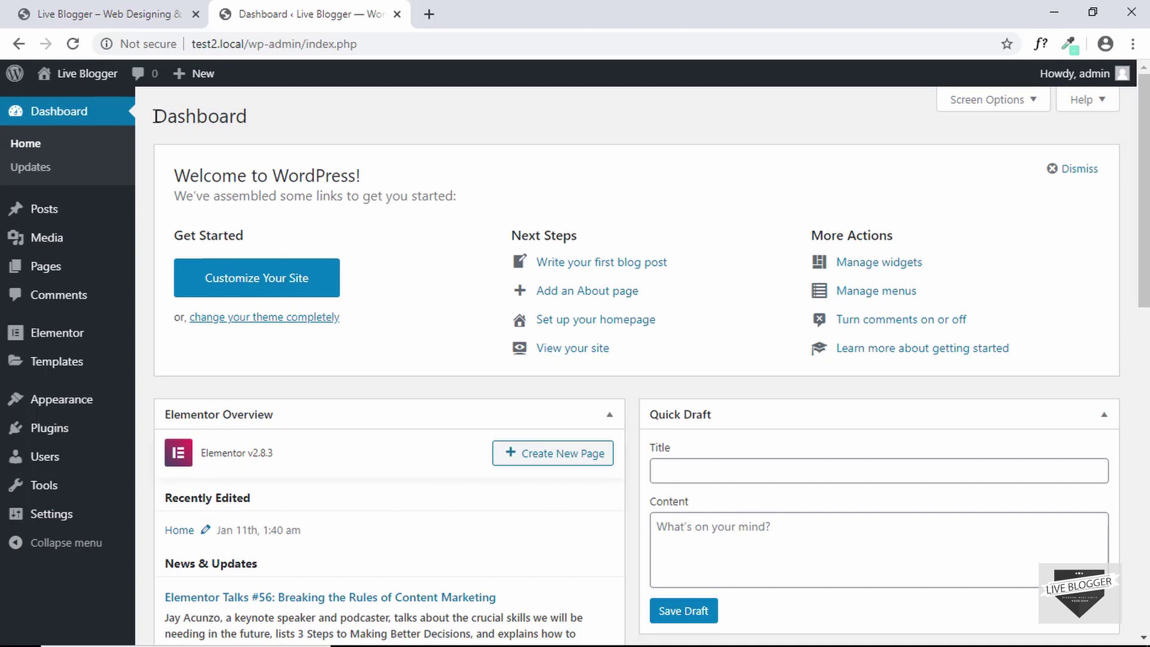
- Search the theme directory for oceanwp, then install and activate the OceanWP theme
{"action": "mouse_move", "coordinate": [53, 398]}
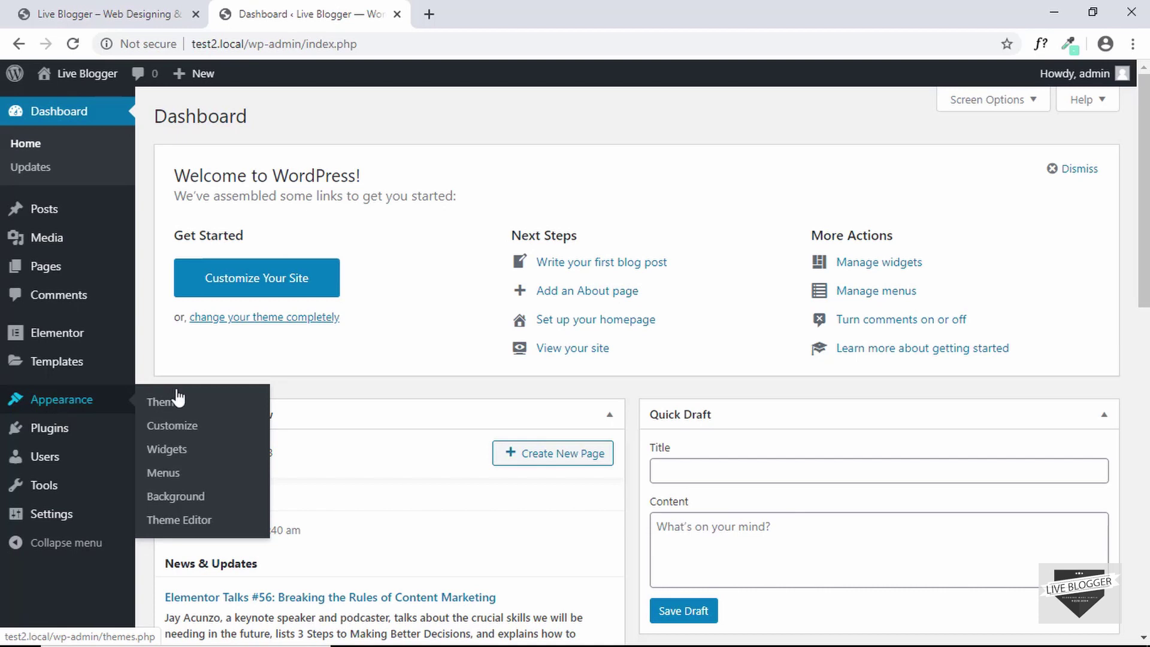
{"action": "left_click", "coordinate": [176, 400]}
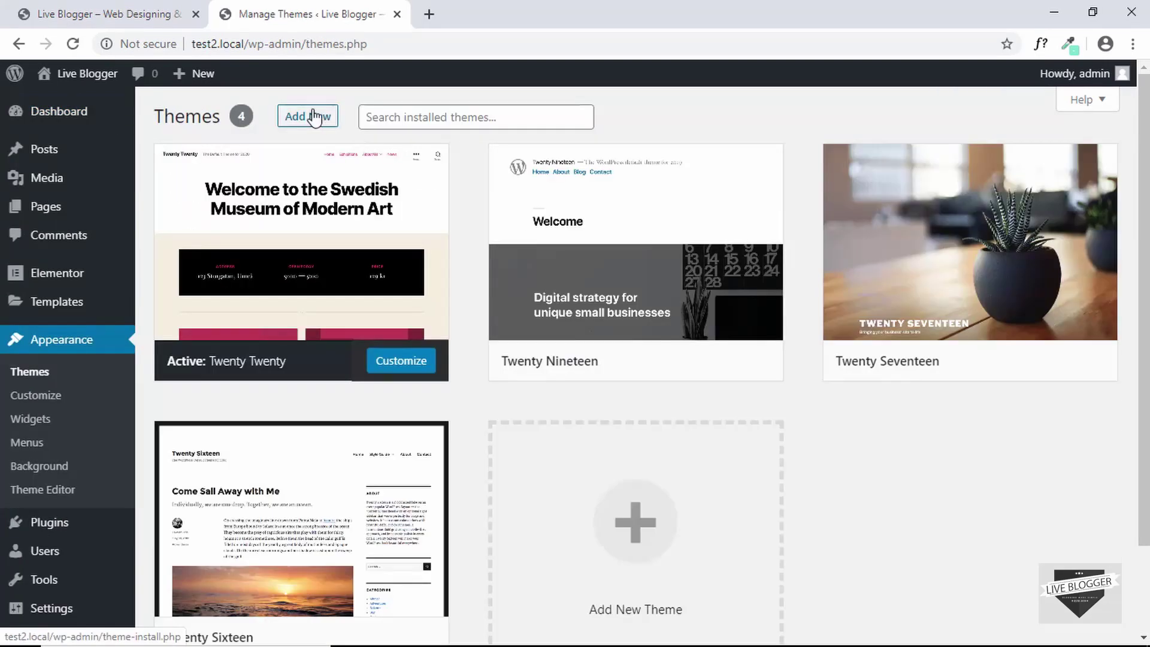
{"action": "left_click", "coordinate": [313, 117]}
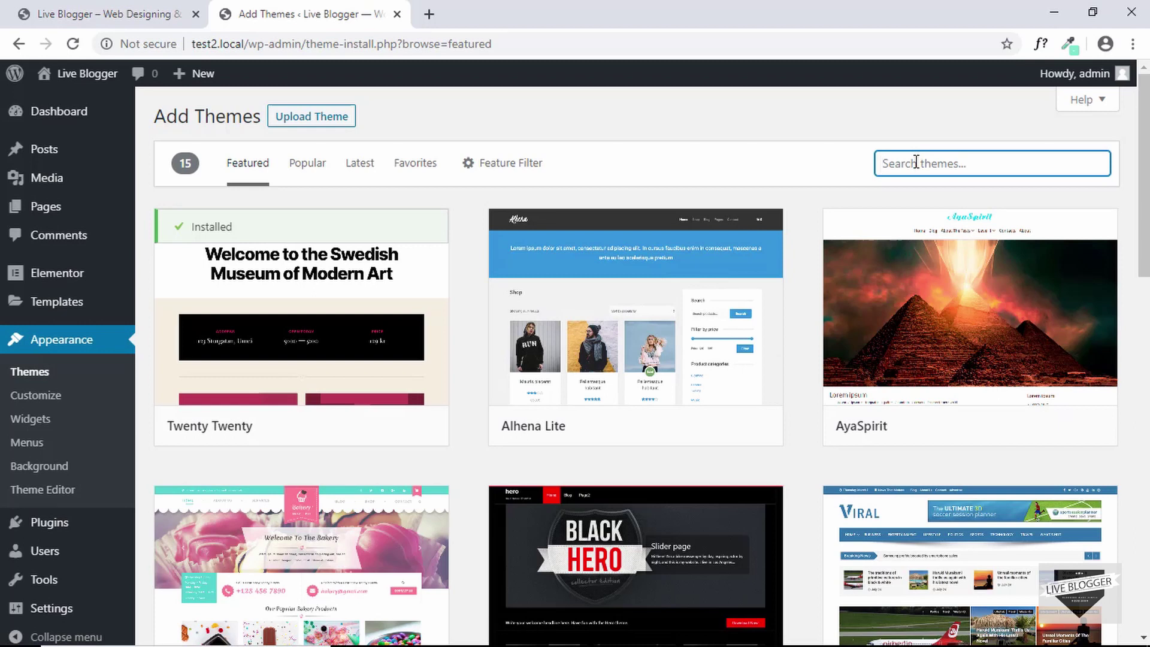
{"action": "type", "text": "oceanwp"}
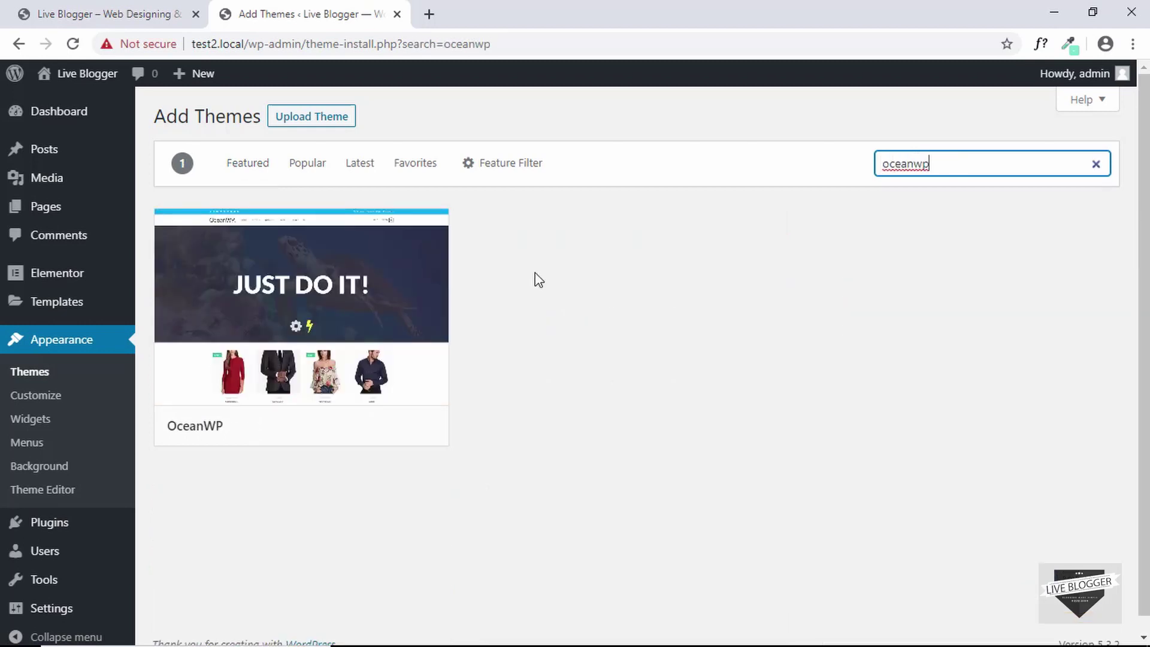
{"action": "mouse_move", "coordinate": [380, 347]}
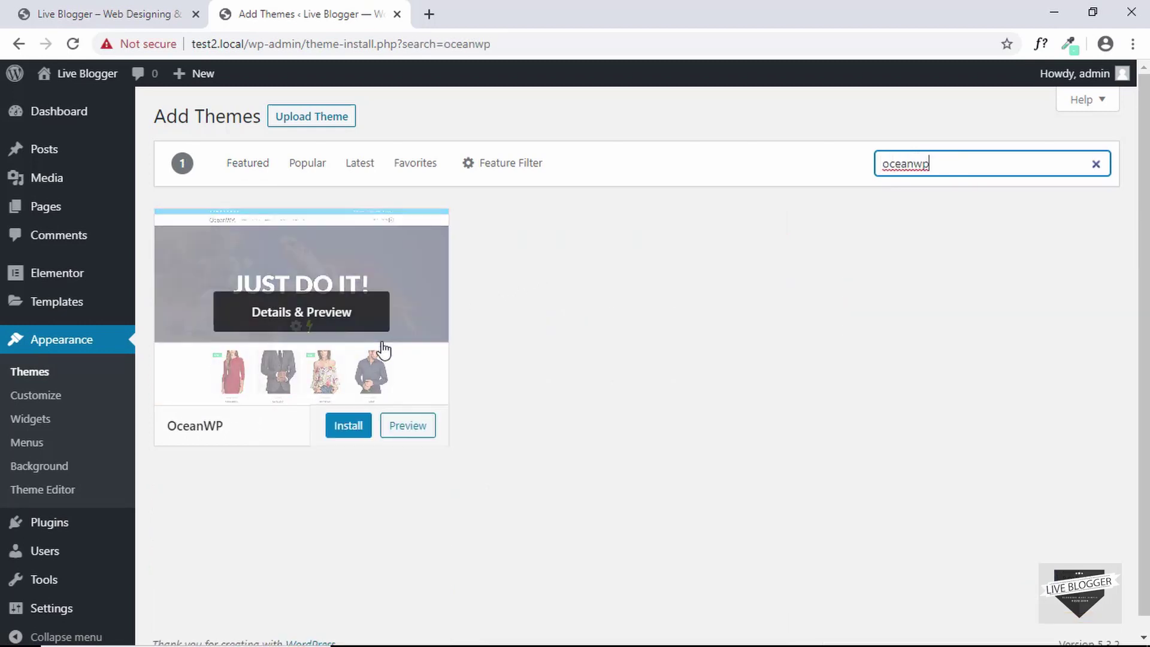
{"action": "left_click", "coordinate": [344, 438]}
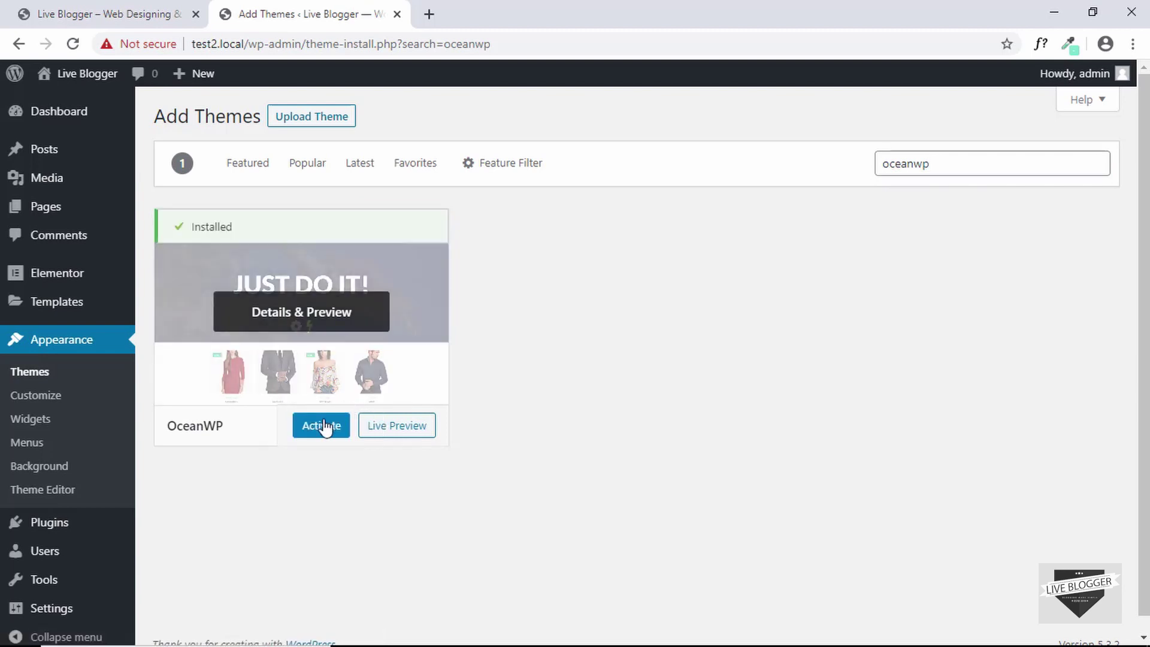
{"action": "left_click", "coordinate": [321, 426]}
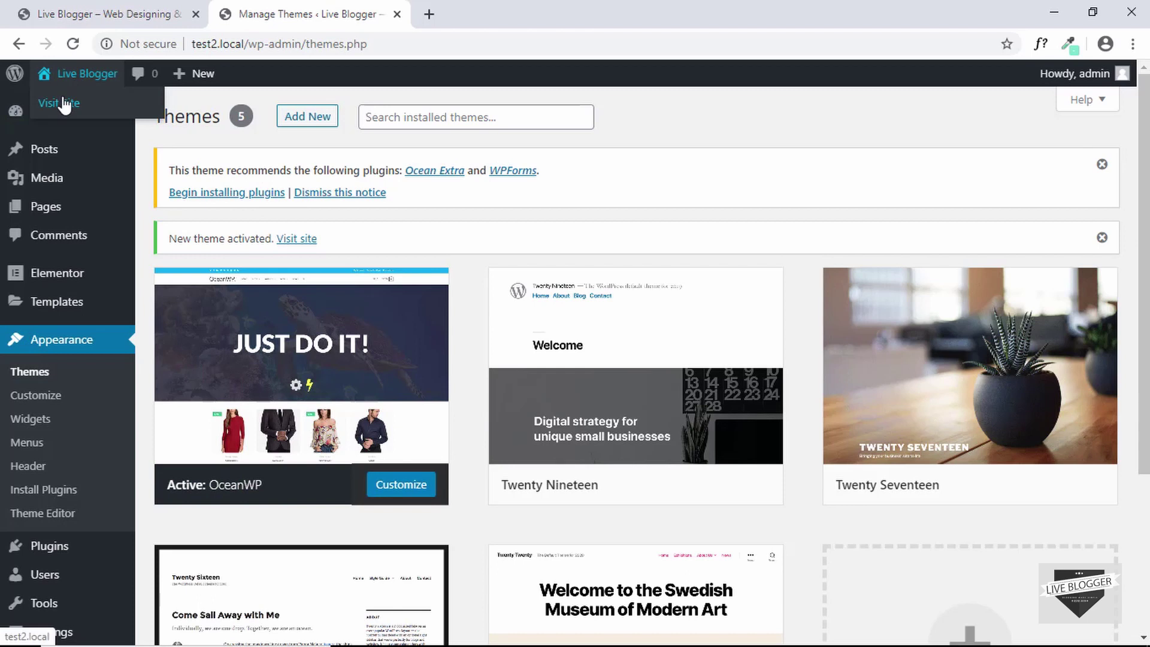
- Check the live site with the OceanWP theme in a new browser tab and return to the admin area
{"action": "middle_click", "coordinate": [133, 75]}
{"action": "left_click", "coordinate": [464, 12]}
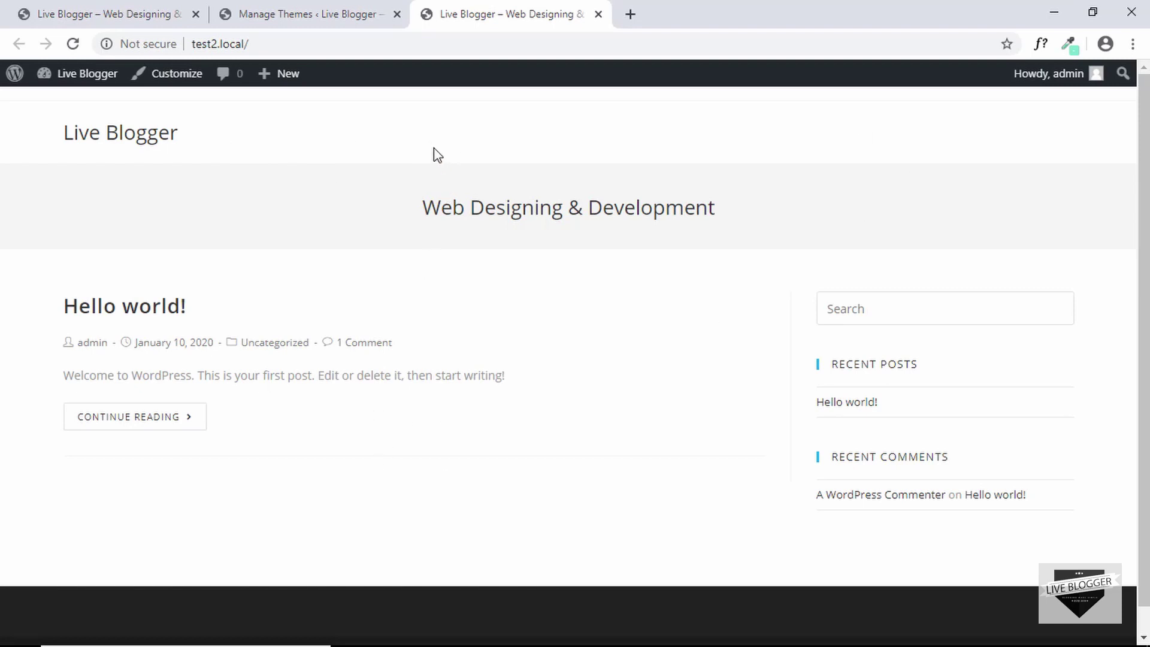
{"action": "left_click", "coordinate": [338, 15]}
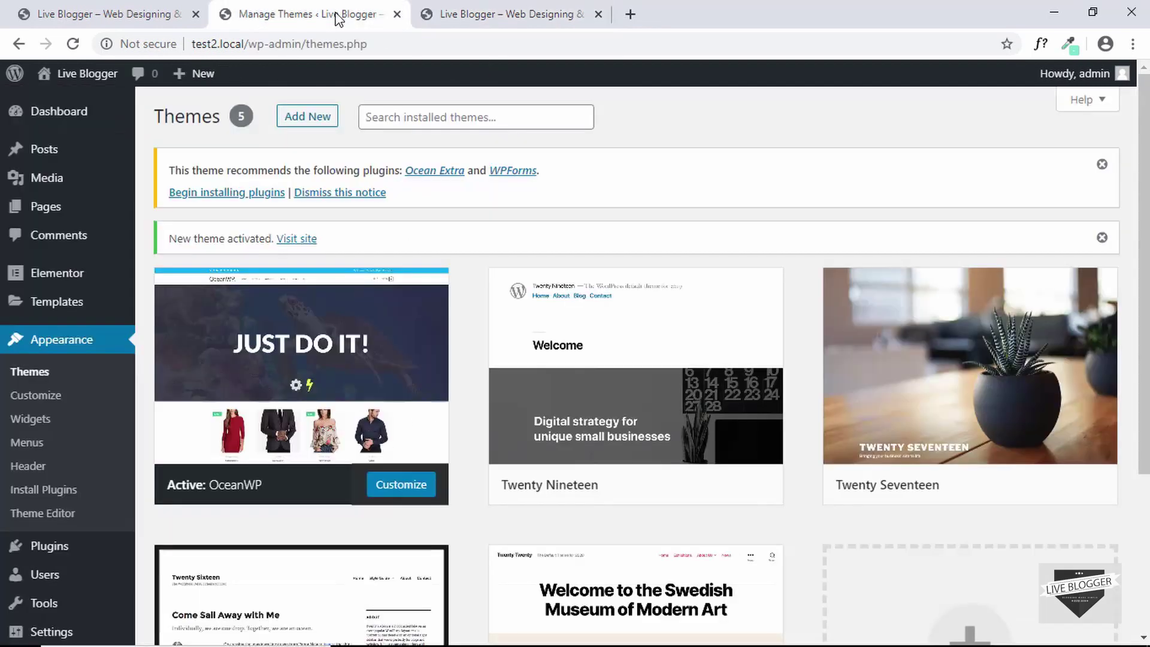
- Add a new page titled Home and place the cursor in its empty content block
{"action": "mouse_move", "coordinate": [46, 215]}
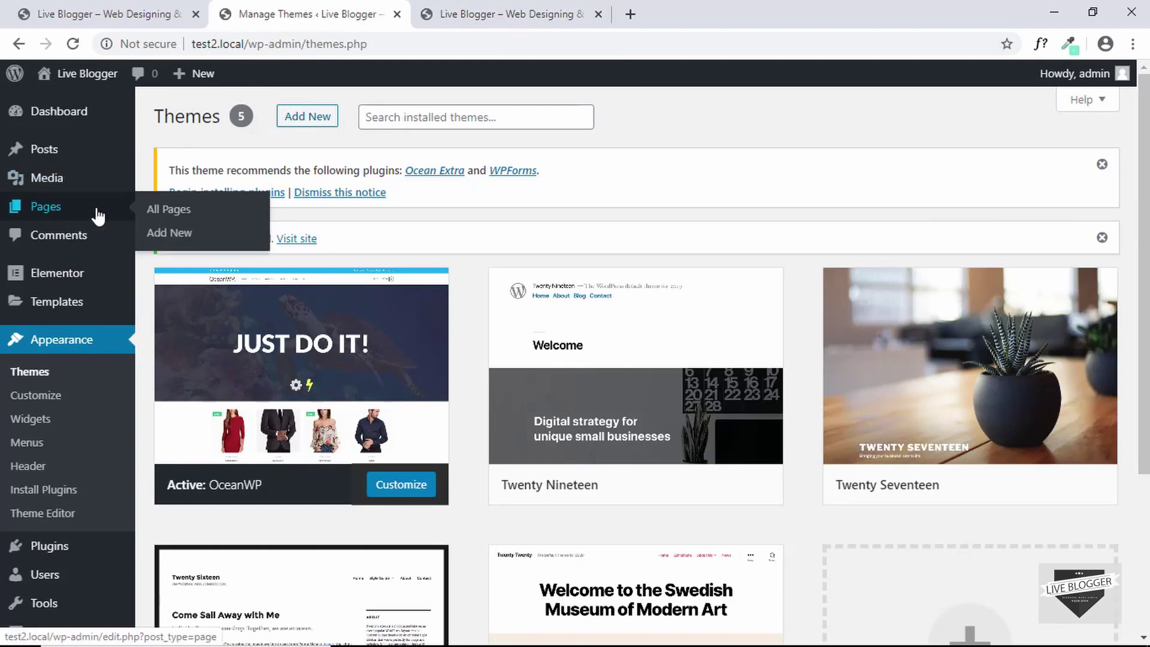
{"action": "left_click", "coordinate": [162, 235]}
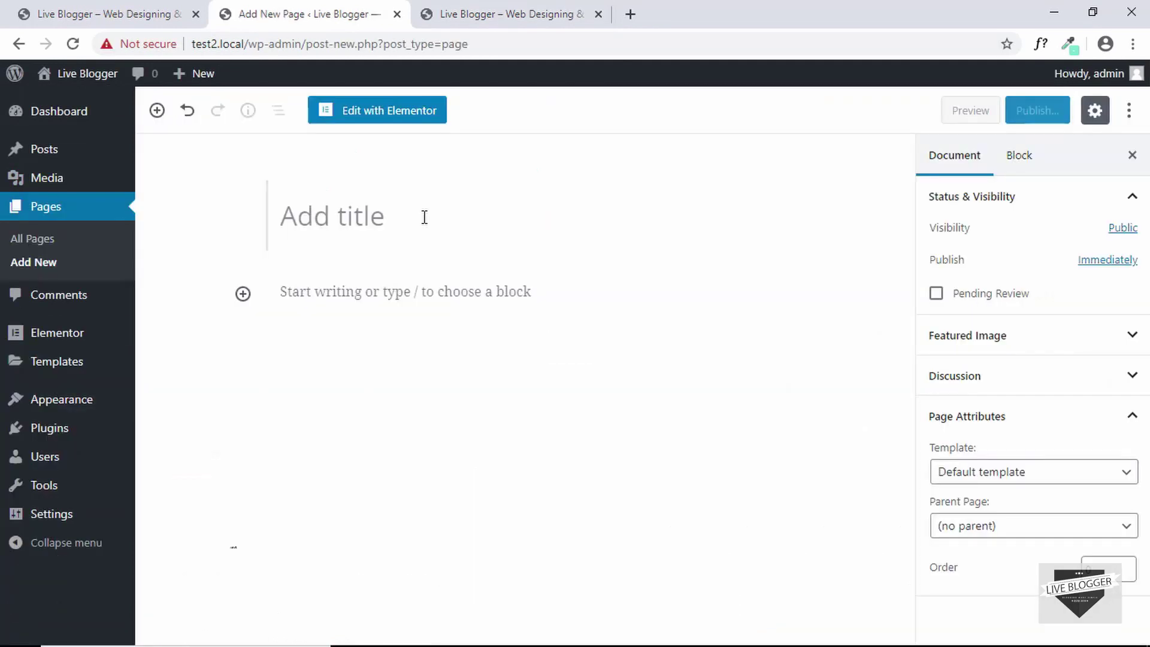
{"action": "type", "text": "Home"}
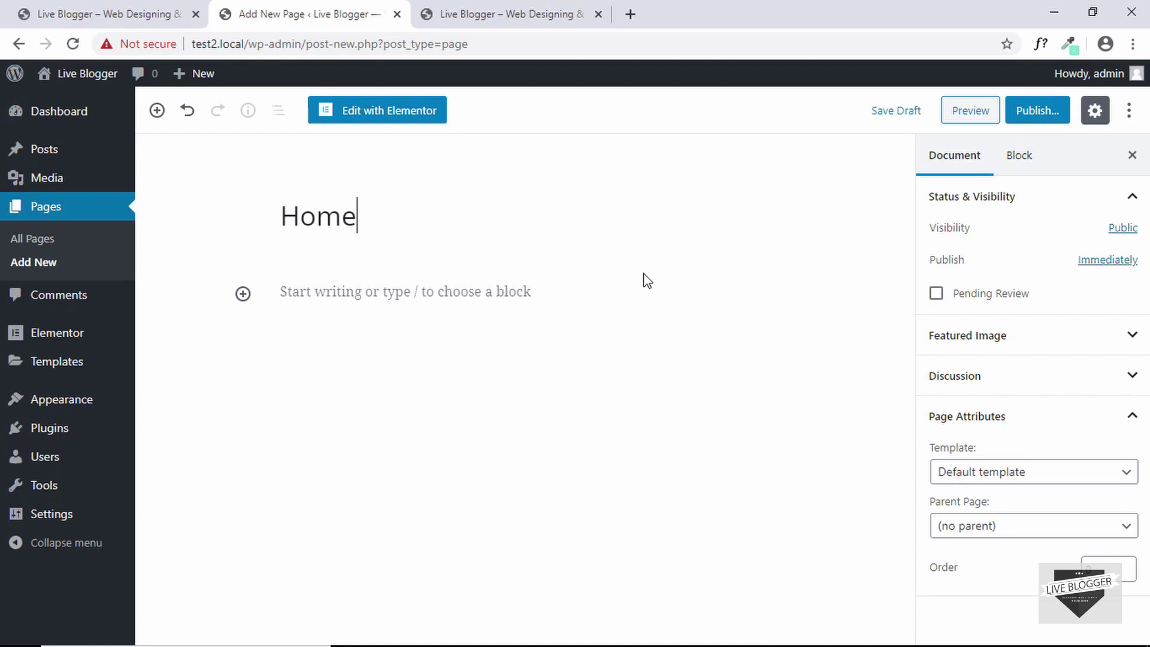
{"action": "left_click", "coordinate": [452, 293]}
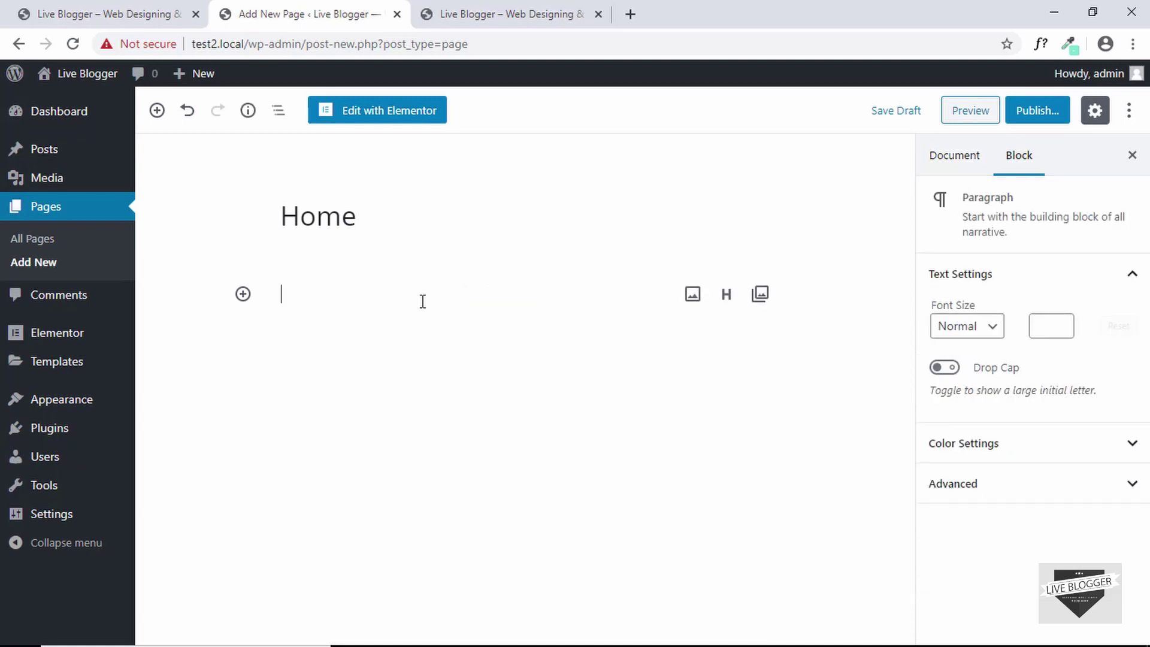
- Publish the Home page and view it on the live site
{"action": "left_click", "coordinate": [1055, 112]}
{"action": "left_click", "coordinate": [1042, 114]}
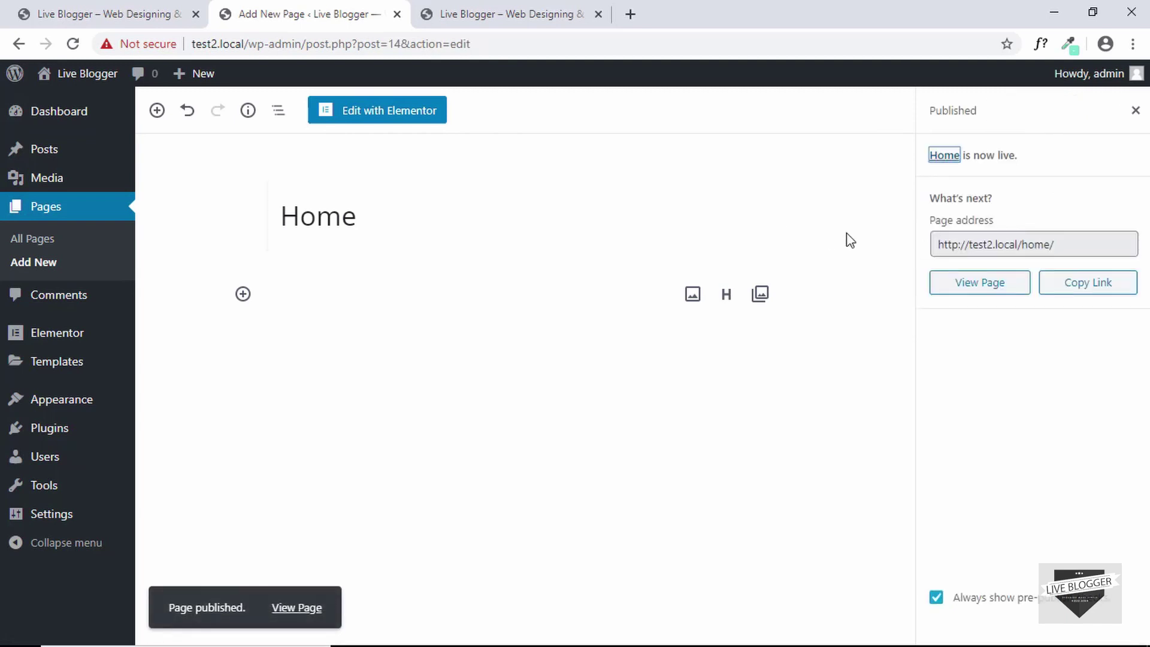
{"action": "left_click", "coordinate": [970, 292]}
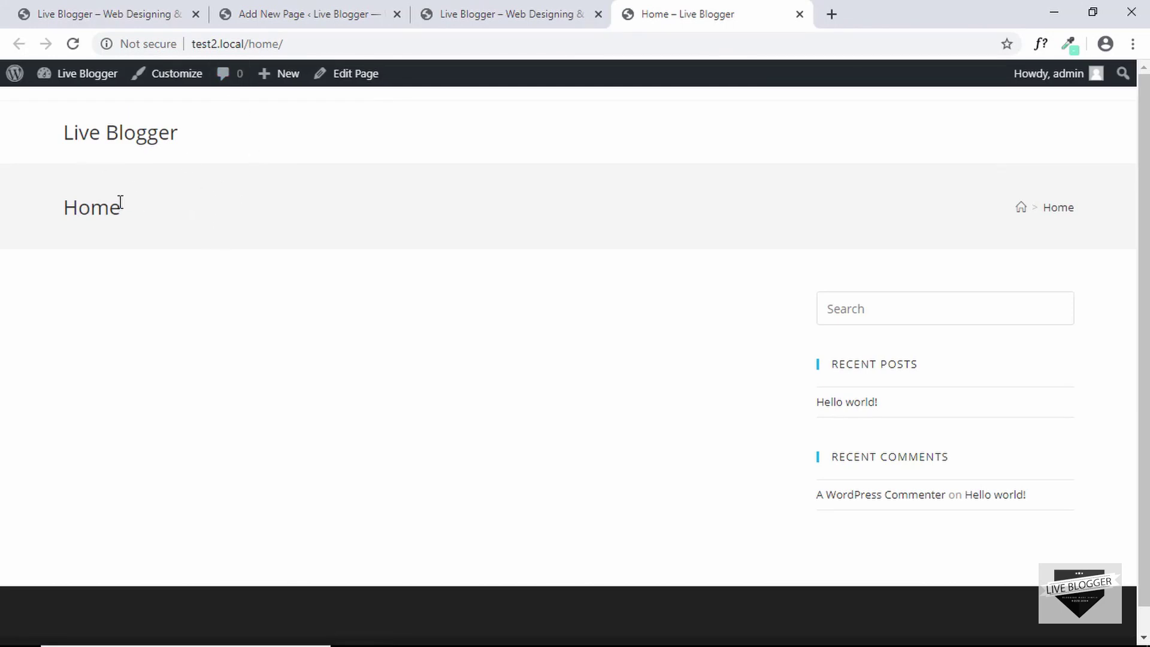
- Examine the published page's address, comparing the site domain with the /home/ part
{"action": "left_click_drag", "start_coordinate": [194, 48], "coordinate": [253, 47]}
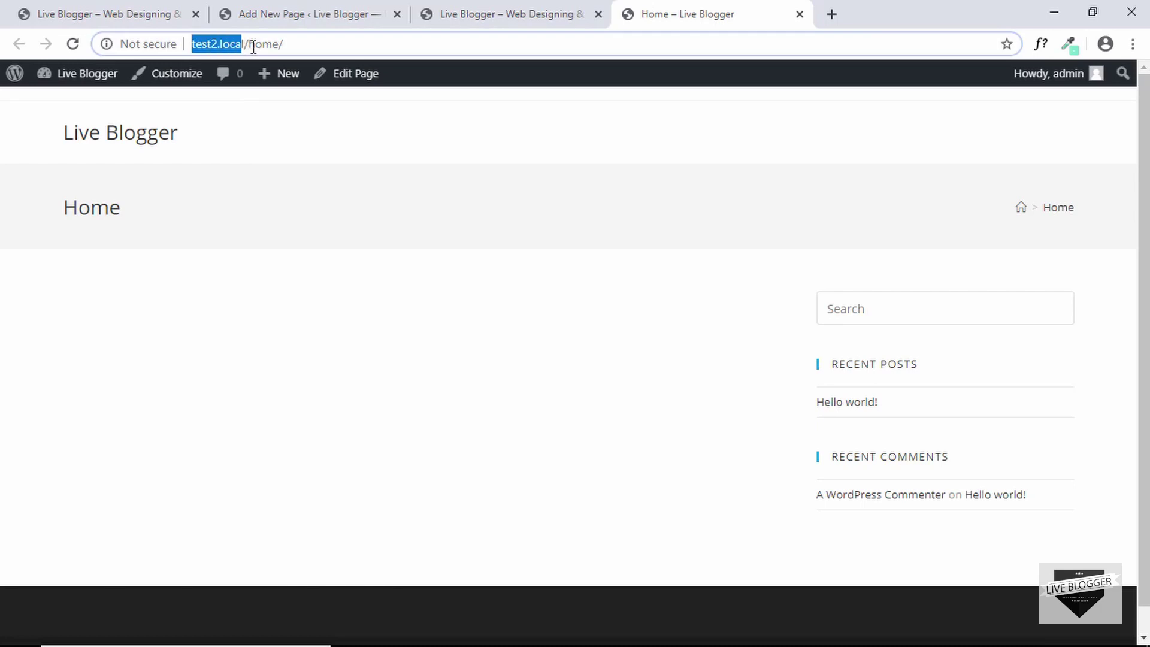
{"action": "left_click", "coordinate": [279, 44]}
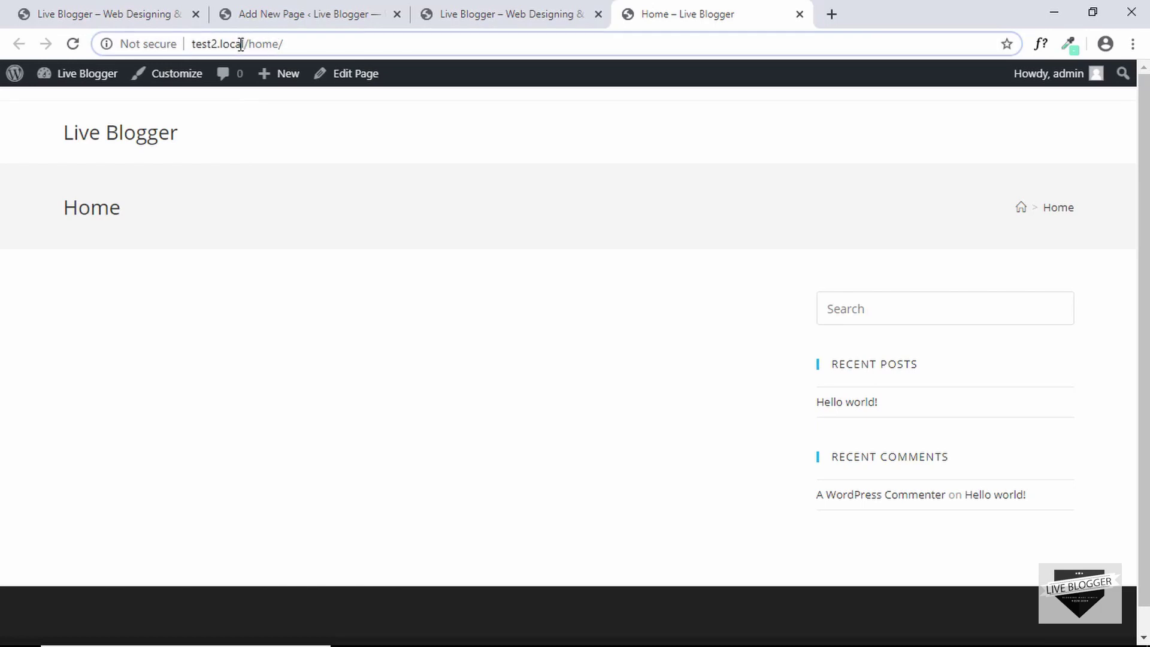
{"action": "left_click_drag", "start_coordinate": [244, 46], "coordinate": [193, 46]}
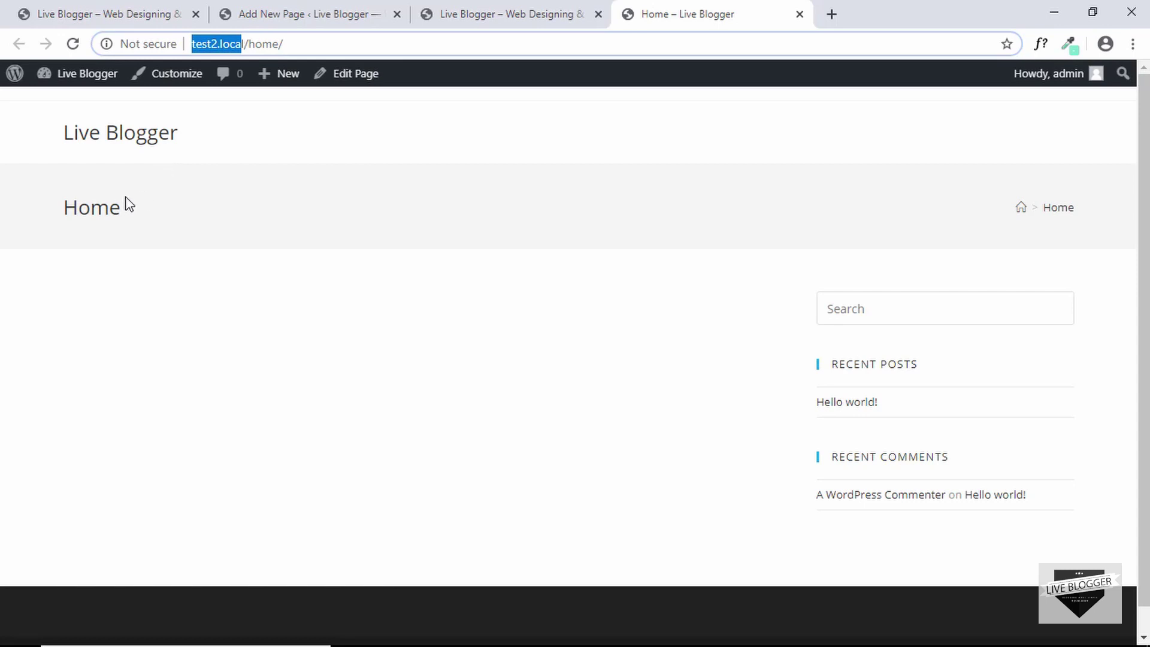
{"action": "left_click", "coordinate": [249, 46]}
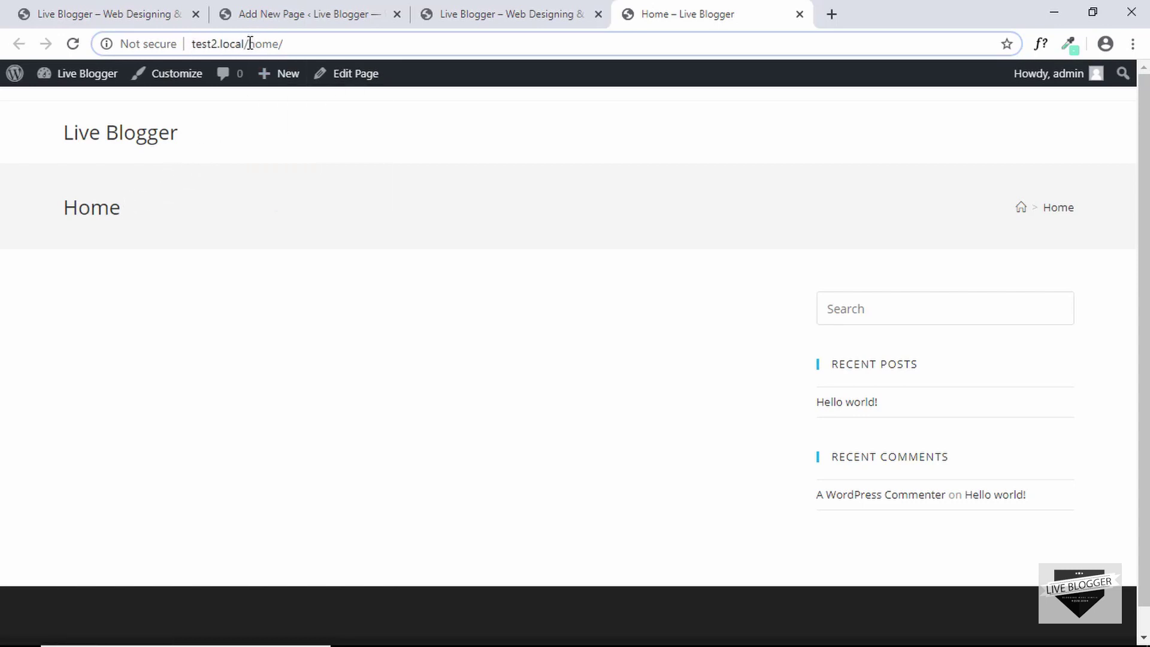
{"action": "left_click_drag", "start_coordinate": [249, 44], "coordinate": [333, 46]}
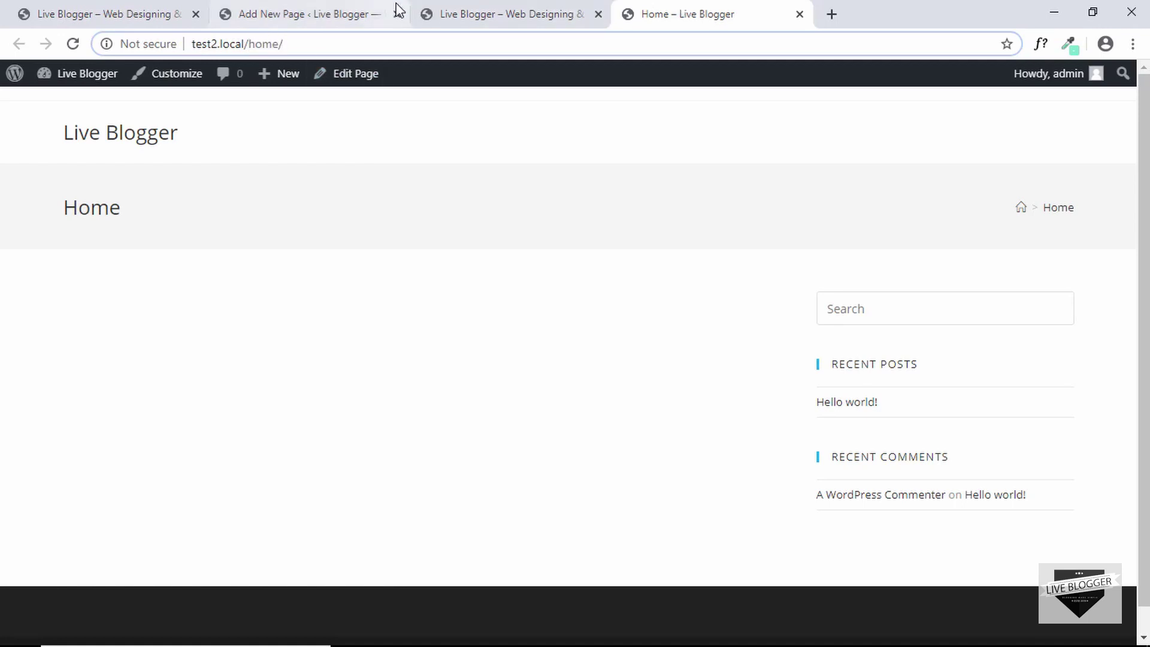
- In the admin area's reading settings, make the homepage display the static page Home and save the changes
{"action": "left_click", "coordinate": [310, 16]}
{"action": "mouse_move", "coordinate": [29, 520]}
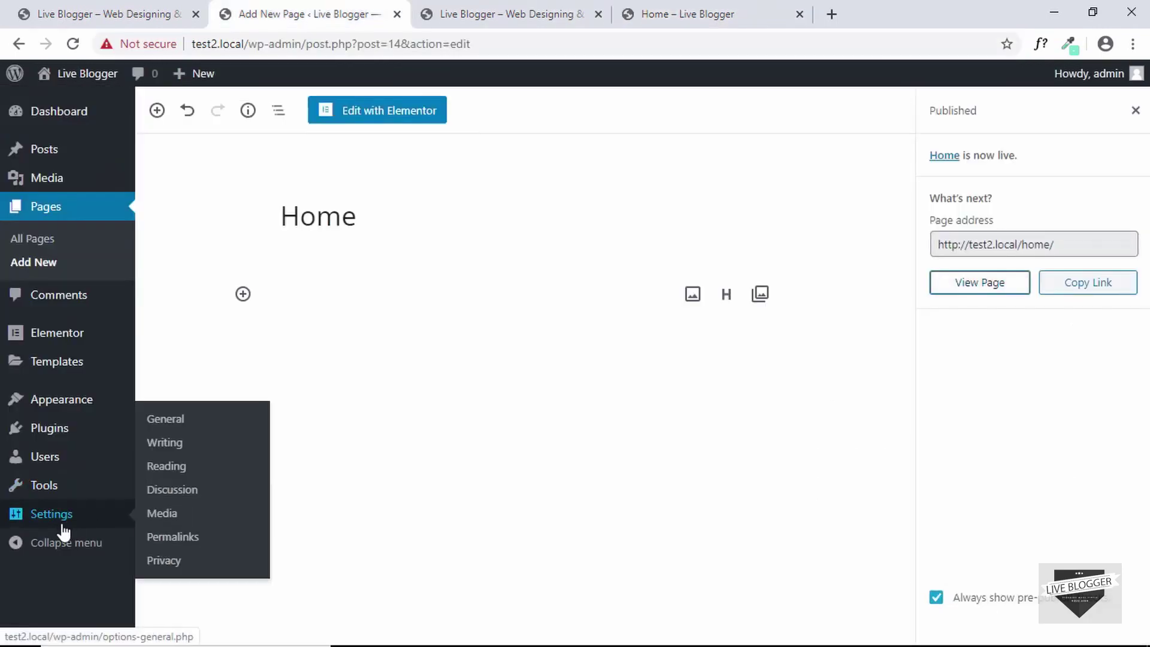
{"action": "left_click", "coordinate": [167, 465]}
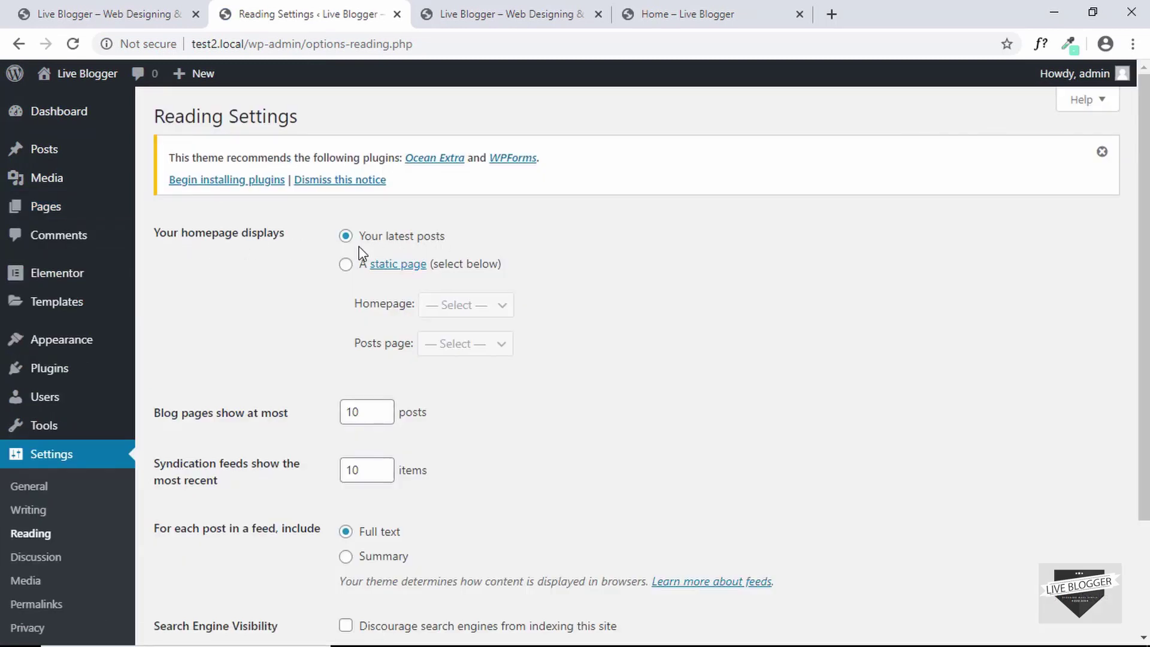
{"action": "left_click", "coordinate": [346, 264]}
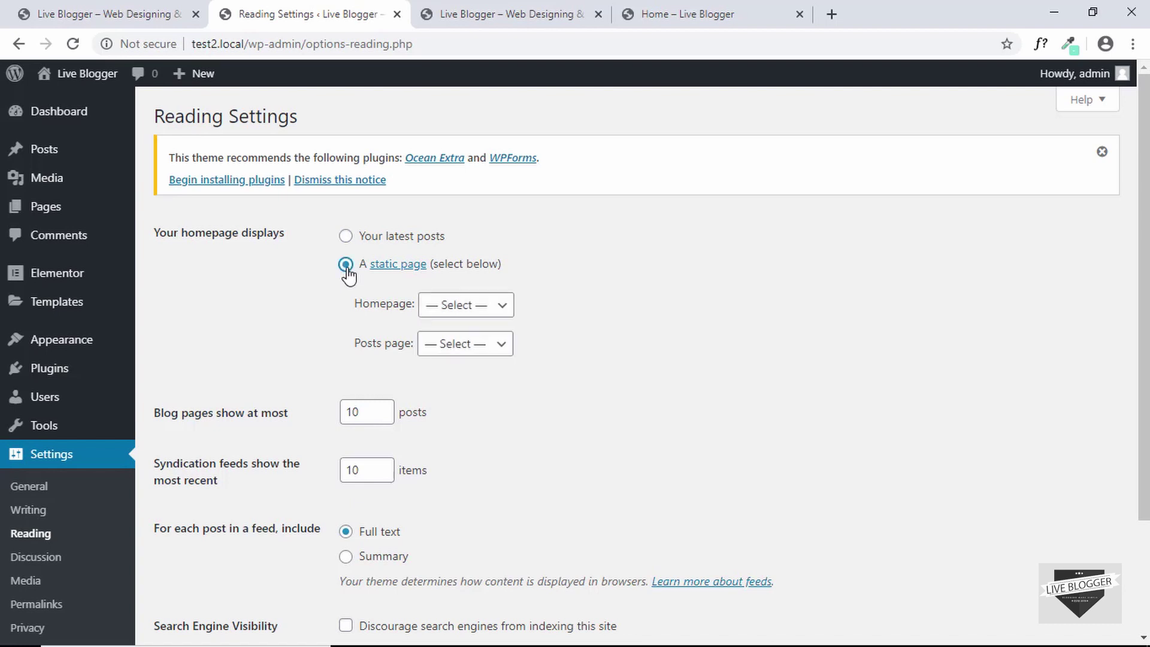
{"action": "left_click", "coordinate": [479, 311]}
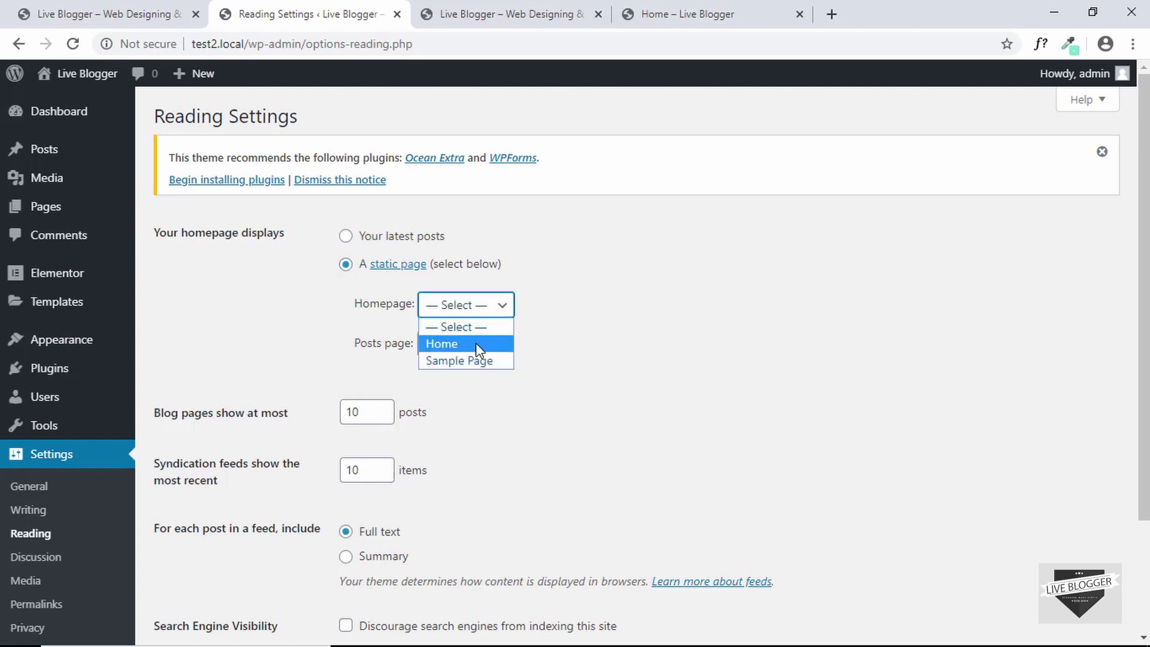
{"action": "left_click", "coordinate": [475, 342]}
{"action": "scroll", "coordinate": [305, 362], "scroll_direction": "down", "scroll_amount": 3}
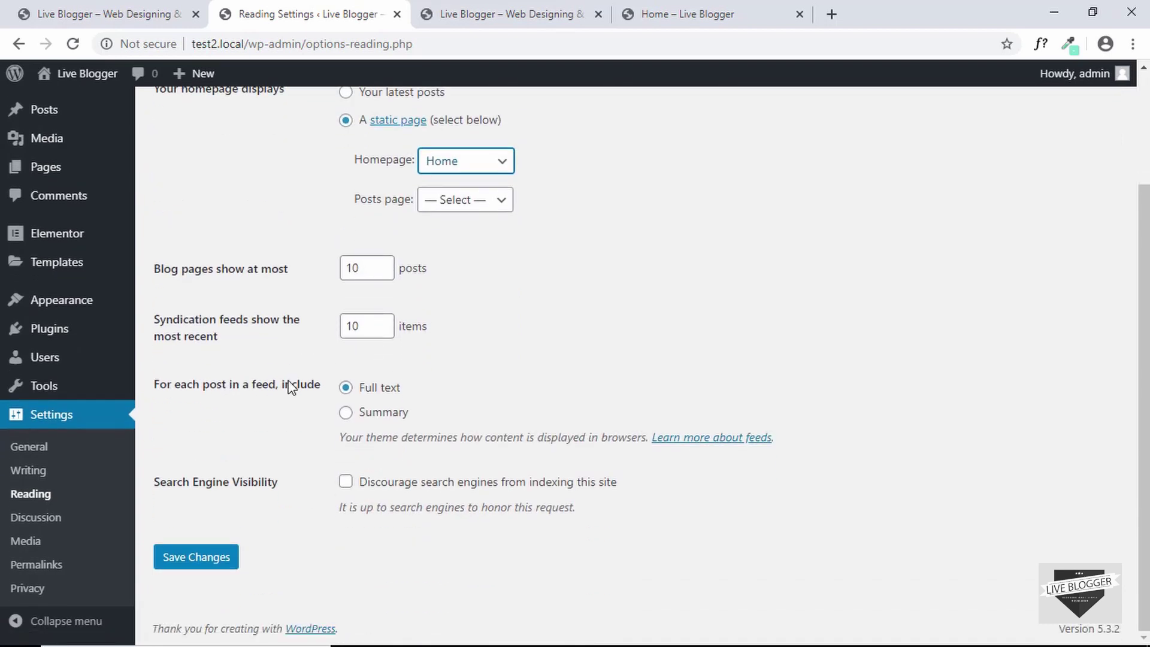
{"action": "left_click", "coordinate": [204, 556]}
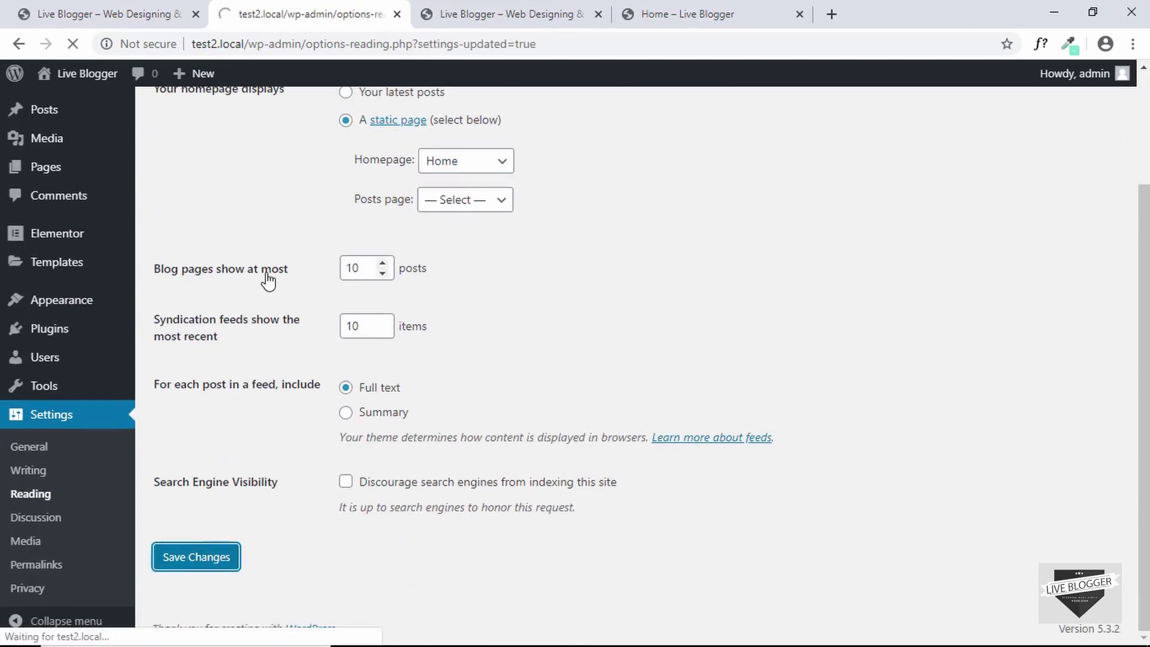
- View the live site's new front page in a separate browser tab and close the extra site tabs
{"action": "mouse_move", "coordinate": [88, 73]}
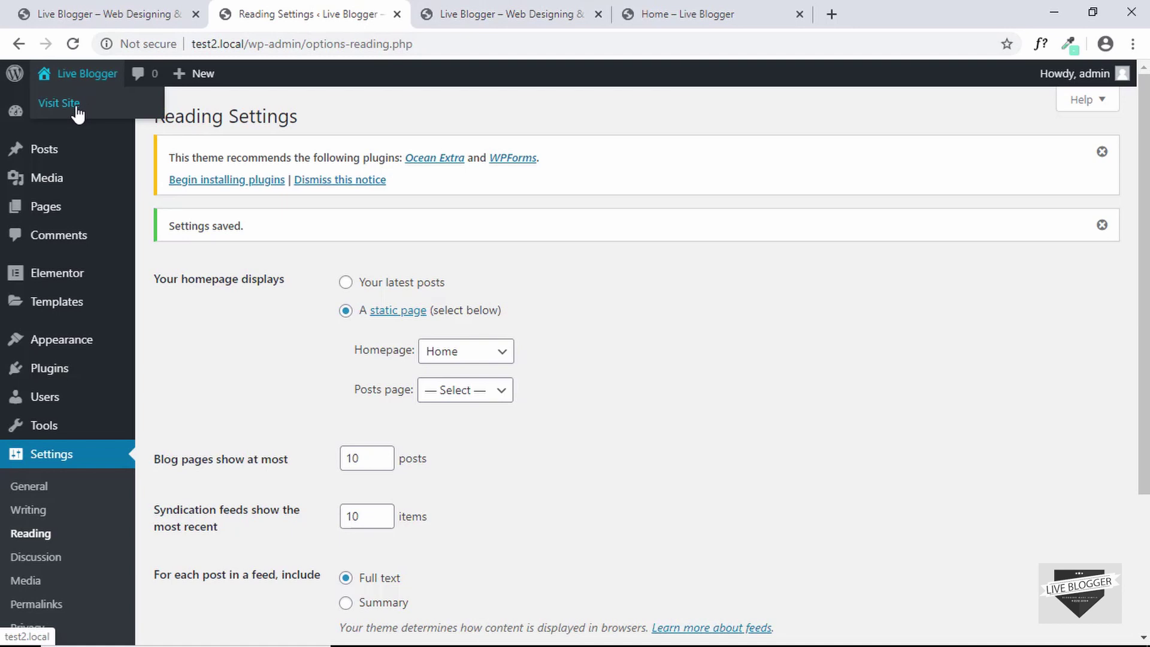
{"action": "middle_click", "coordinate": [77, 110]}
{"action": "left_click", "coordinate": [604, 7]}
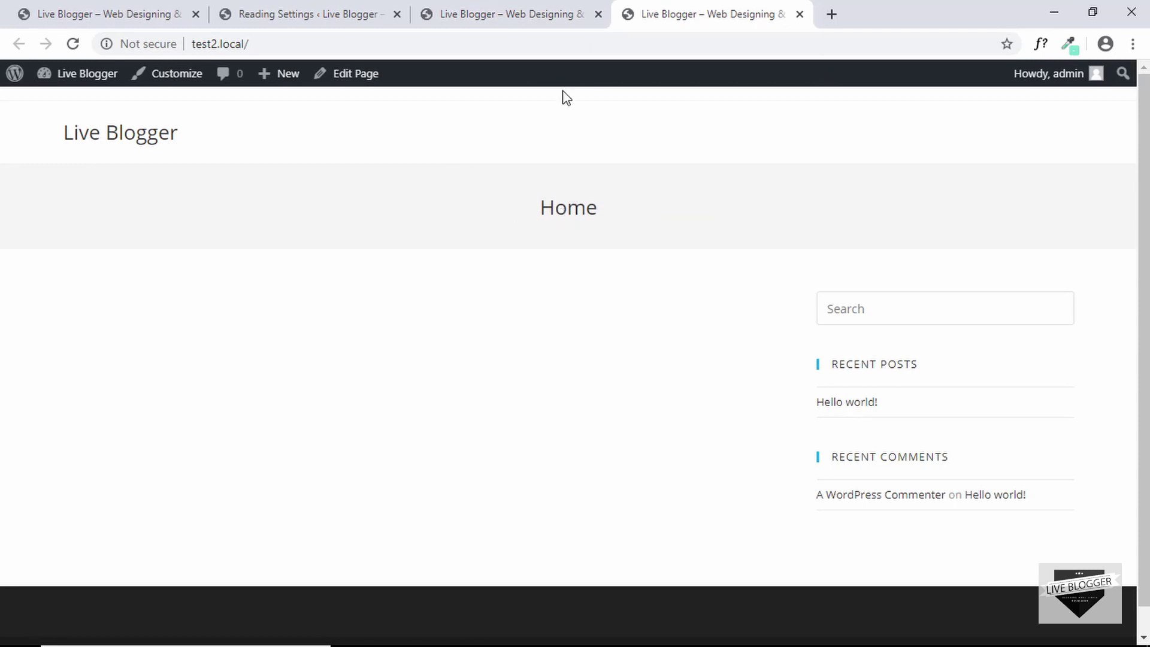
{"action": "left_click", "coordinate": [540, 15]}
{"action": "left_click", "coordinate": [596, 14]}
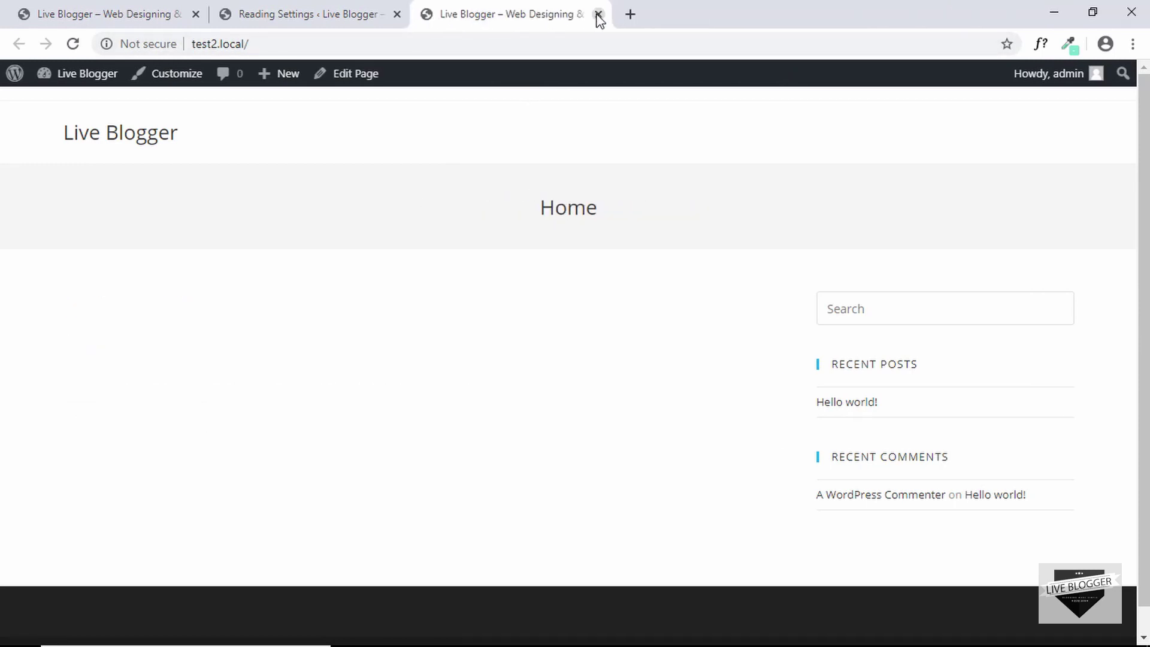
{"action": "left_click", "coordinate": [597, 15]}
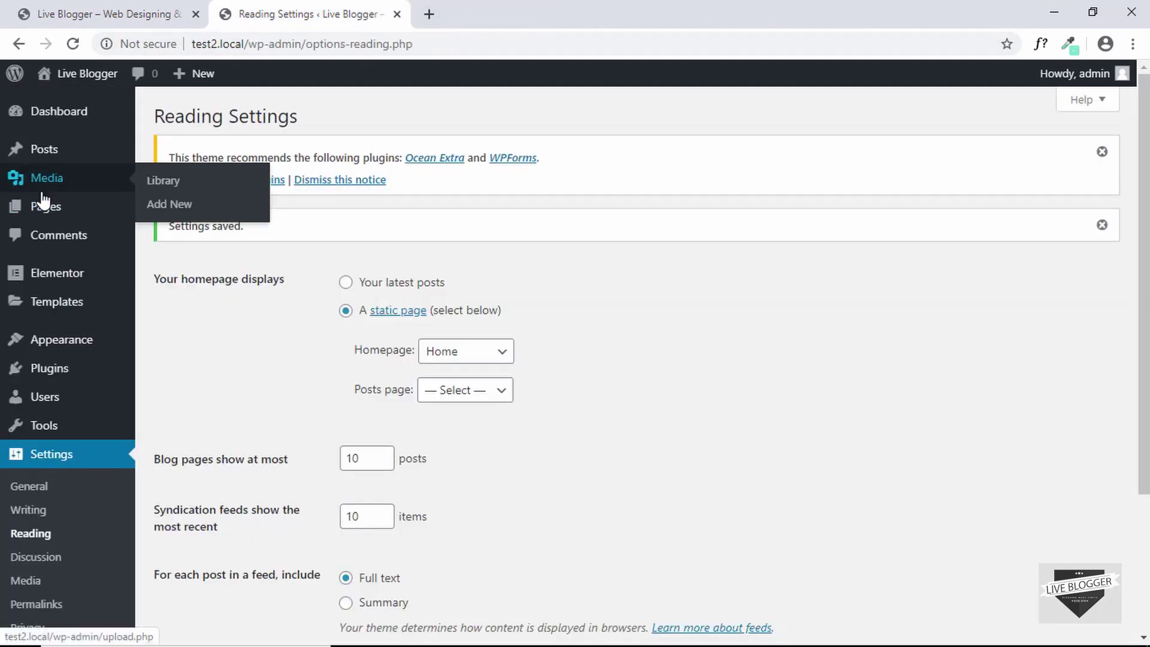
- Open the Home page for editing, set its template to Elementor Canvas and update the page
{"action": "left_click", "coordinate": [53, 209]}
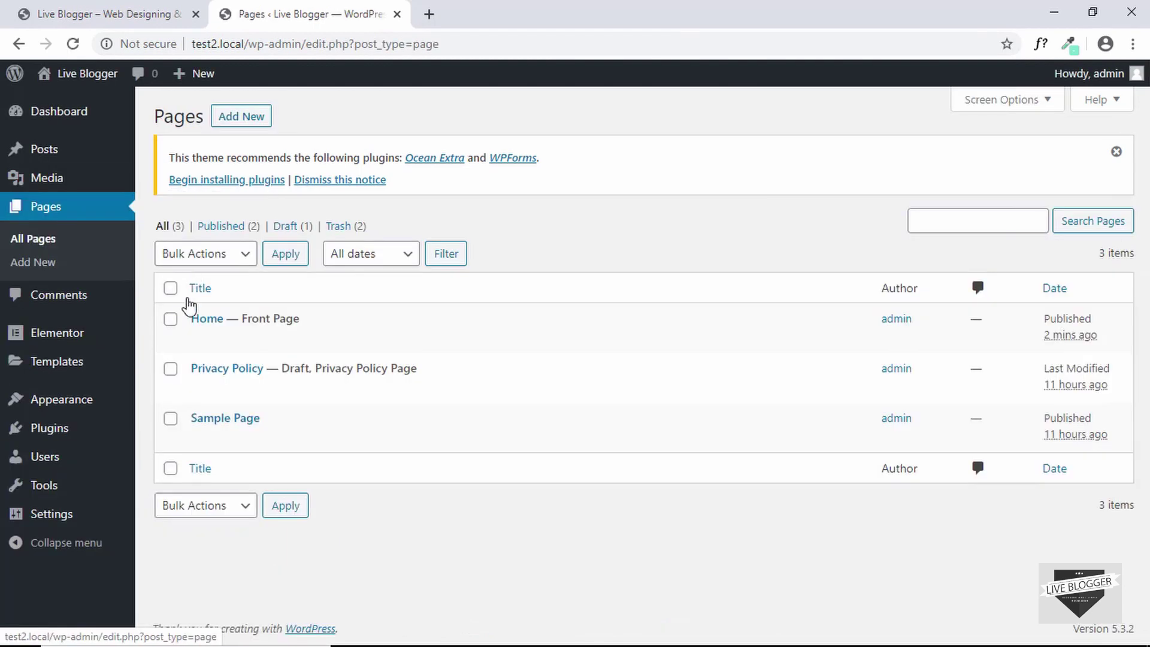
{"action": "left_click", "coordinate": [207, 321]}
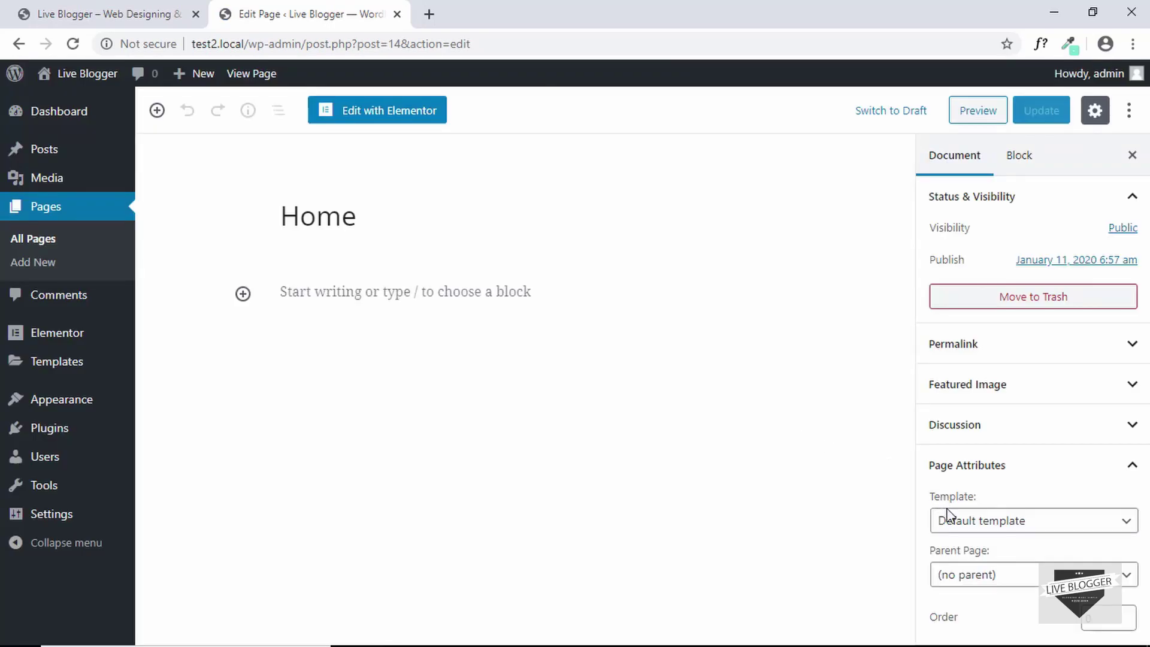
{"action": "left_click", "coordinate": [999, 520]}
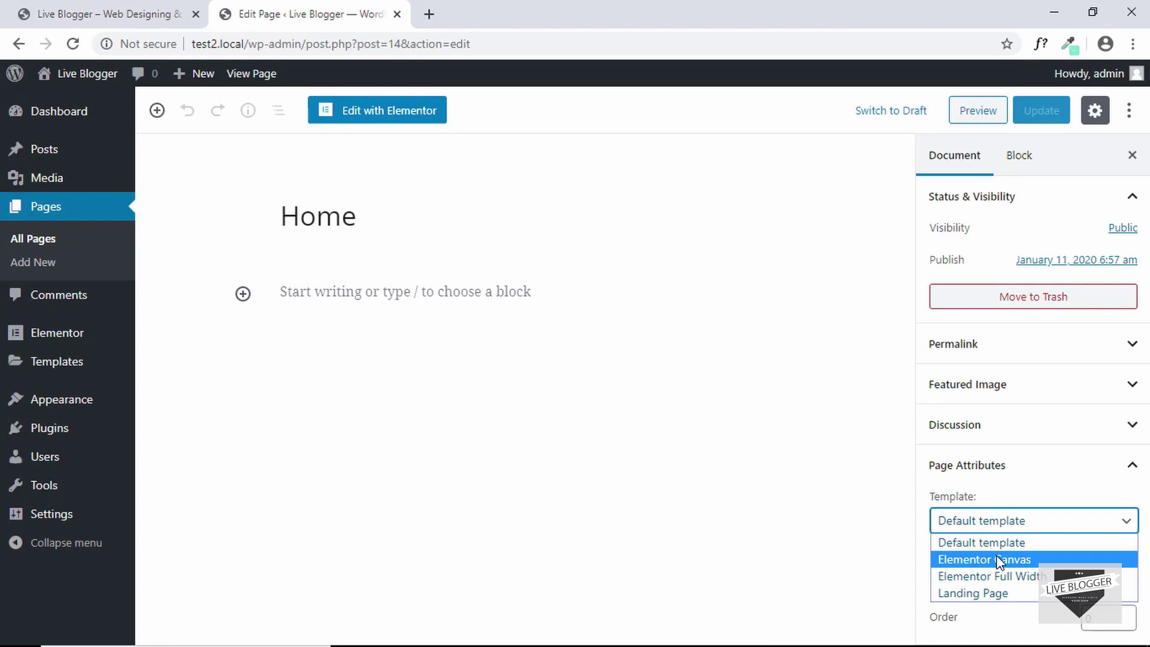
{"action": "left_click", "coordinate": [998, 560]}
{"action": "left_click", "coordinate": [1057, 113]}
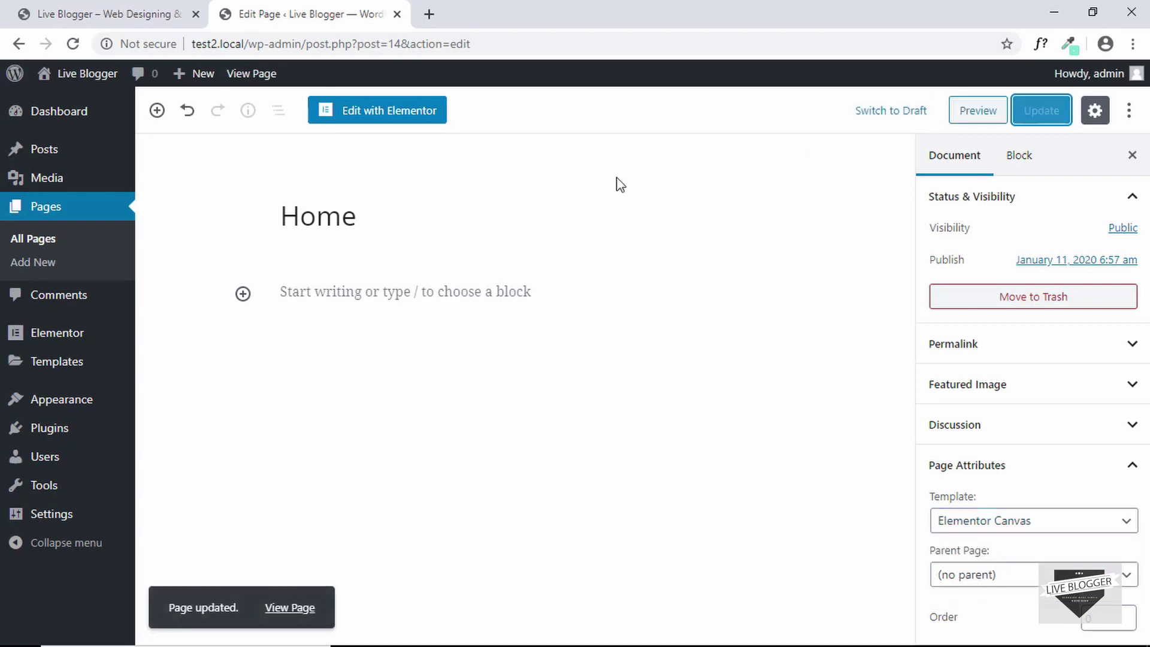
- Open the Home page in Elementor and add a section with two equal columns, using the demo site as reference
{"action": "left_click", "coordinate": [388, 114]}
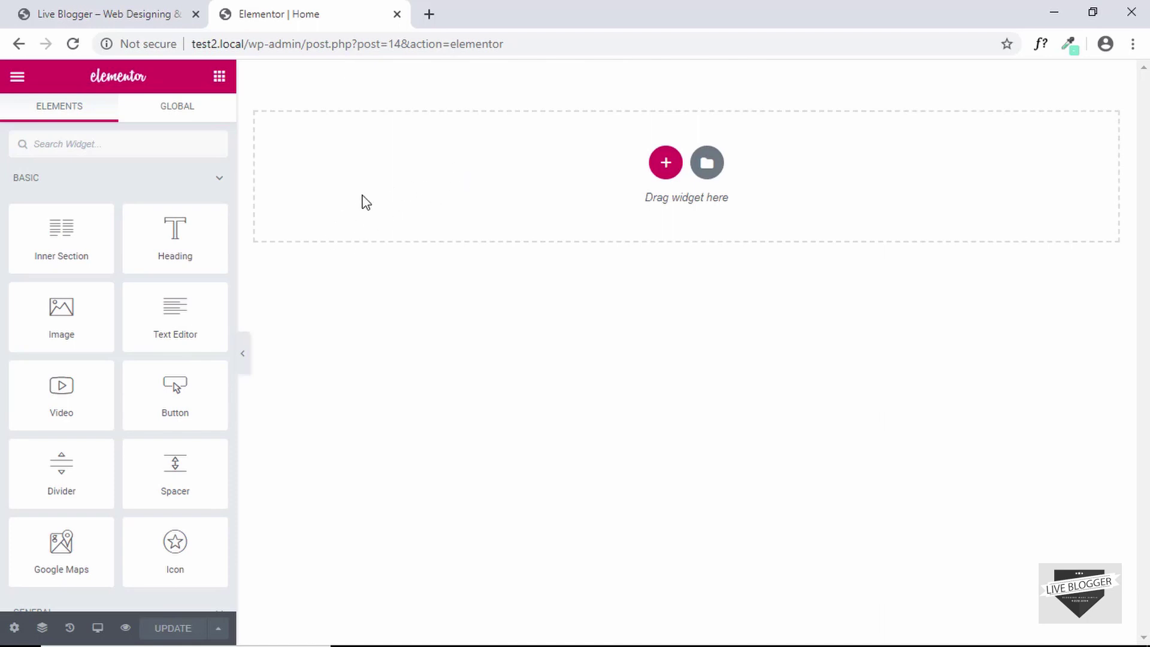
{"action": "left_click", "coordinate": [94, 16]}
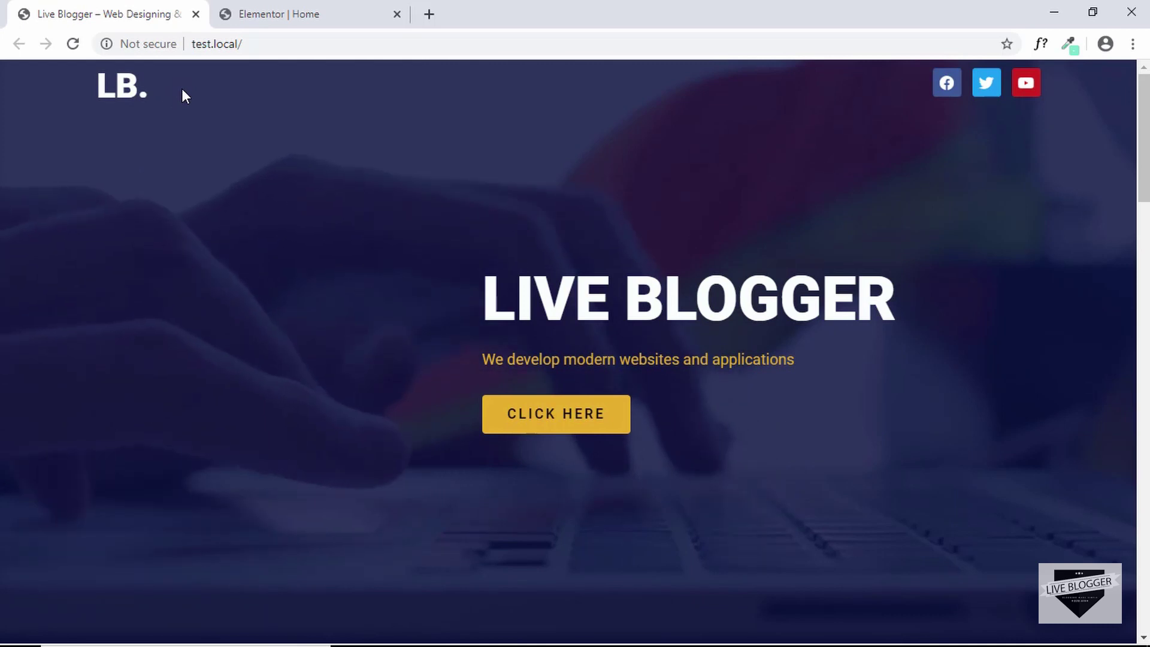
{"action": "left_click", "coordinate": [264, 19]}
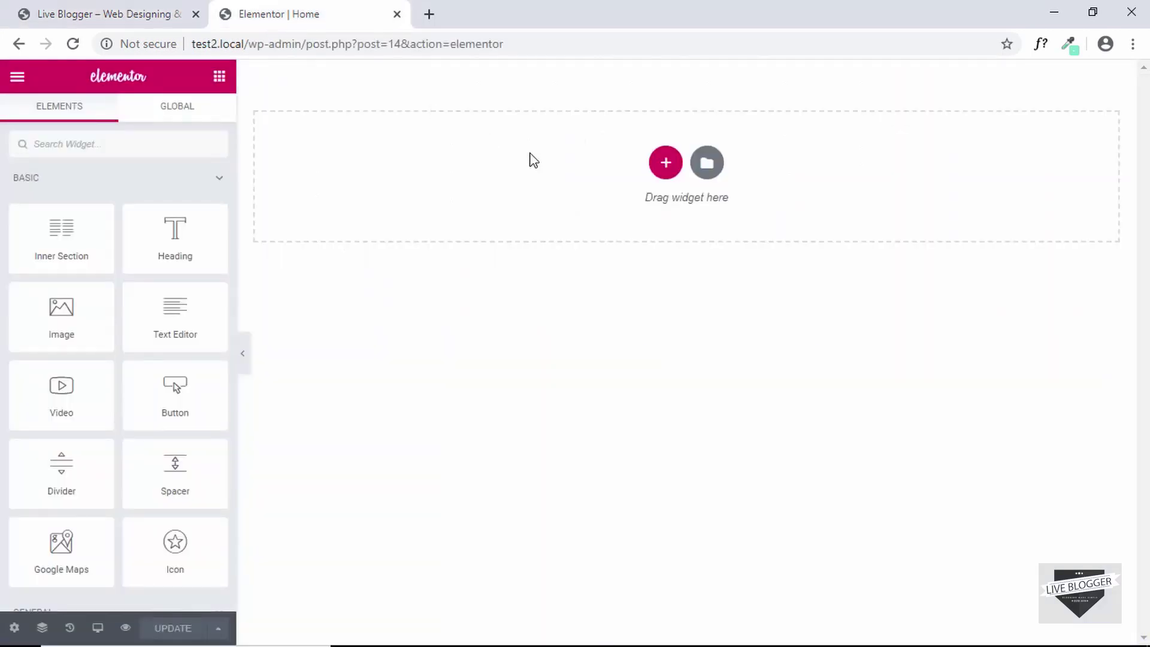
{"action": "left_click", "coordinate": [663, 169]}
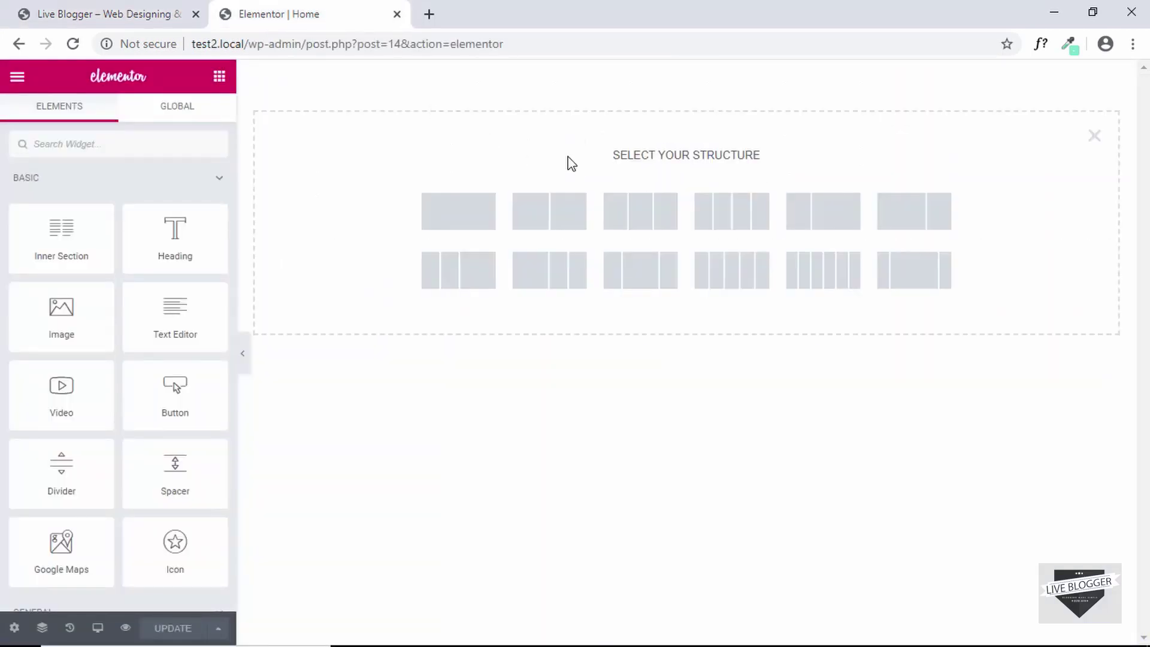
{"action": "left_click", "coordinate": [553, 220]}
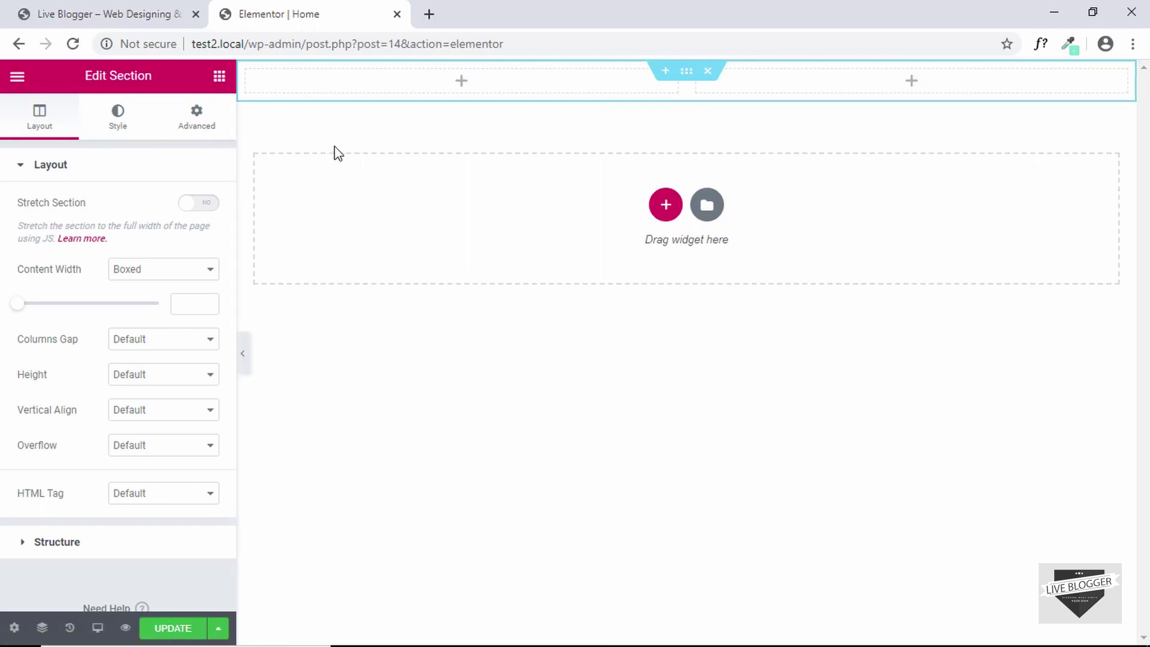
- In Elementor's default fonts, set the Primary Headline weight to 800
{"action": "left_click", "coordinate": [18, 78]}
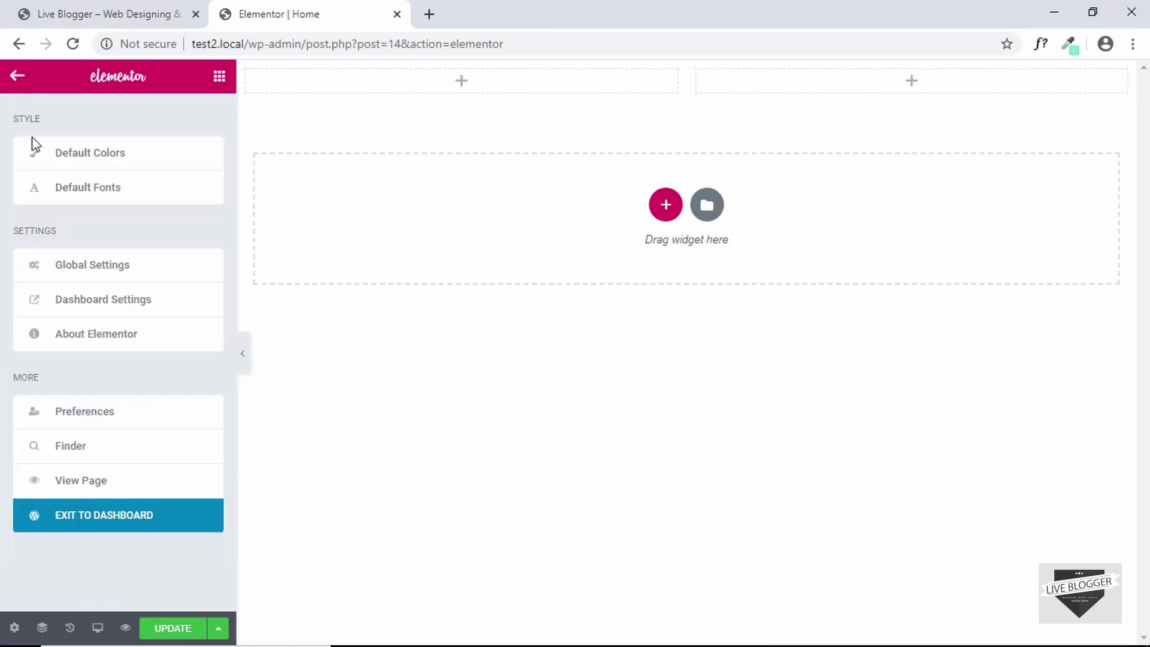
{"action": "left_click", "coordinate": [117, 190]}
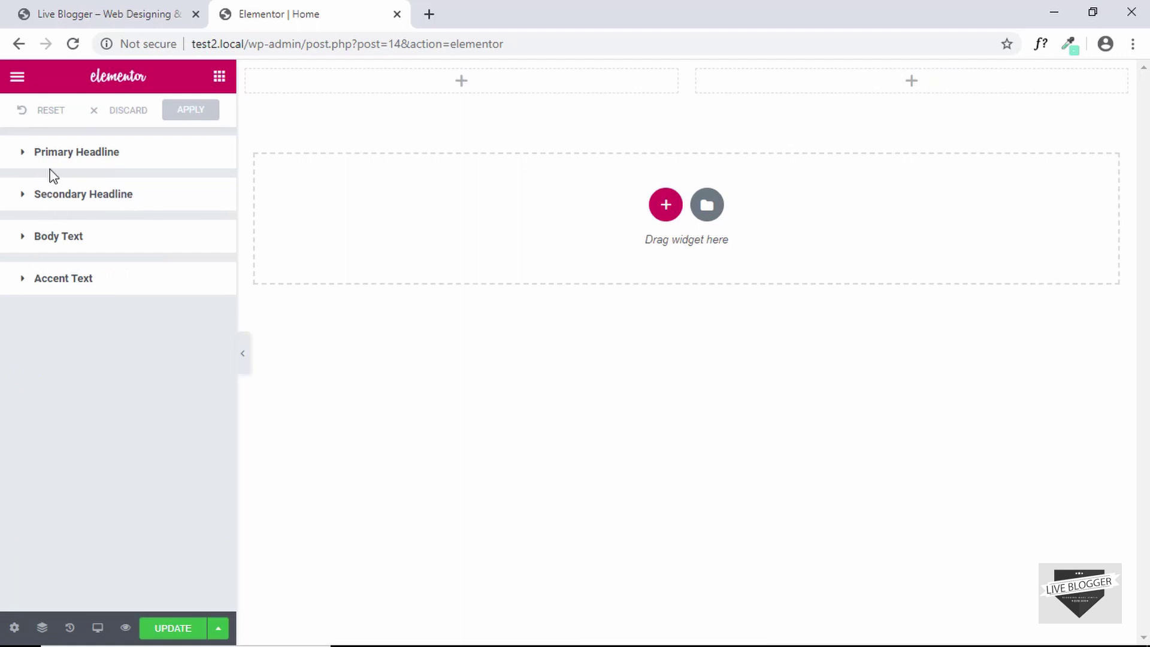
{"action": "left_click", "coordinate": [95, 151]}
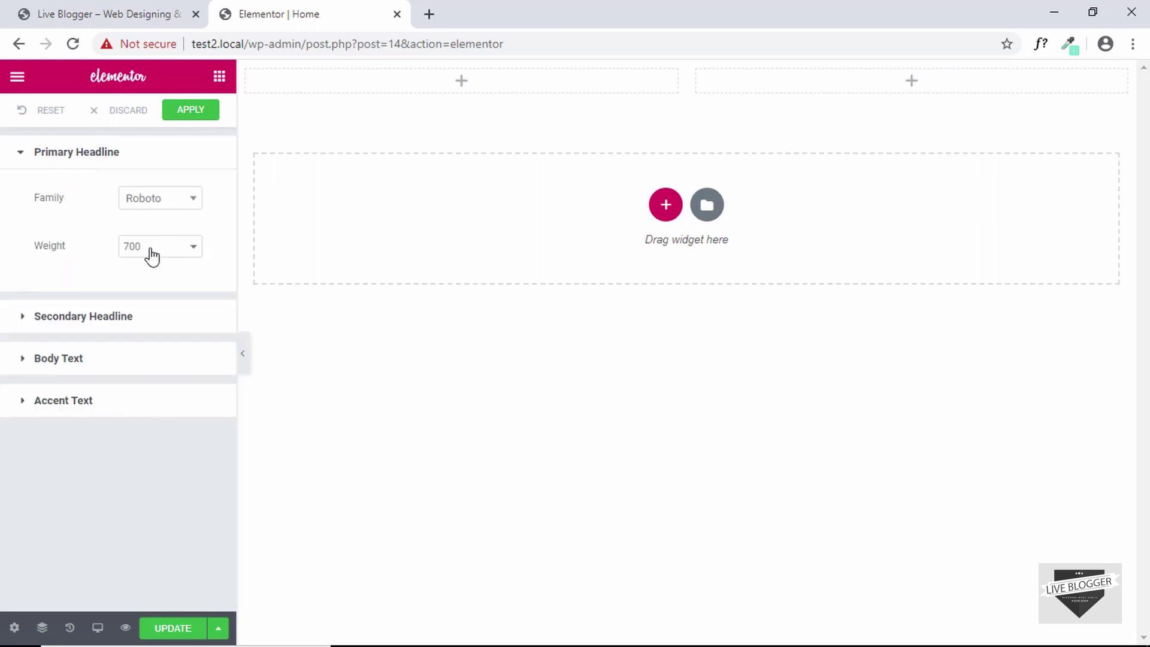
{"action": "left_click", "coordinate": [170, 254]}
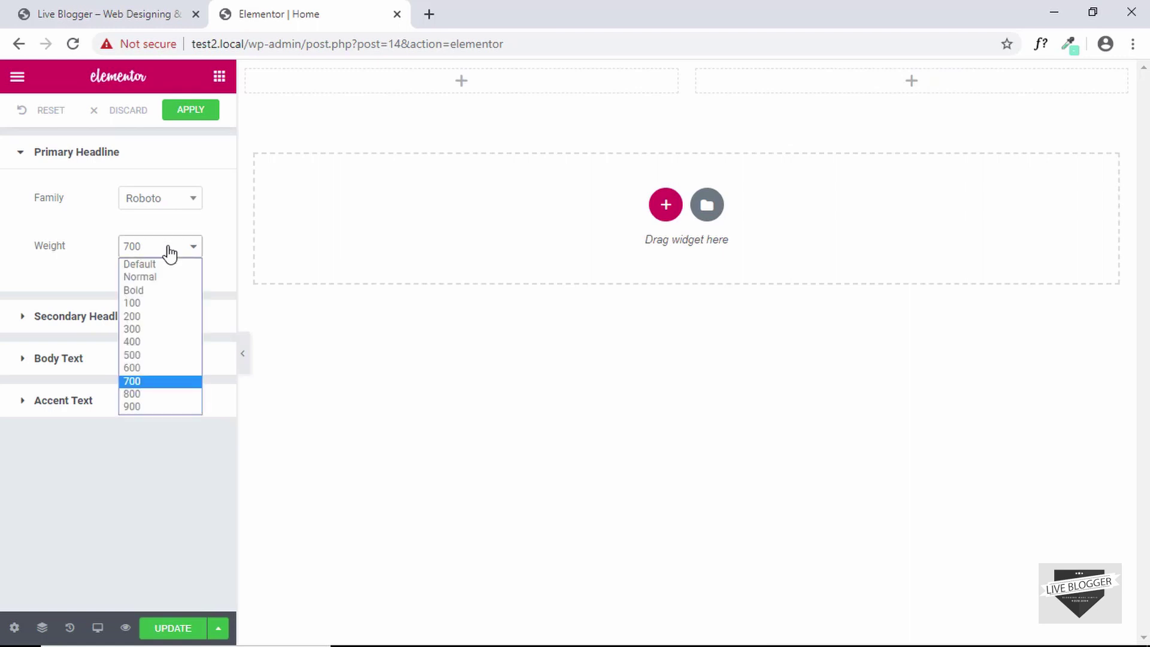
{"action": "left_click", "coordinate": [145, 393]}
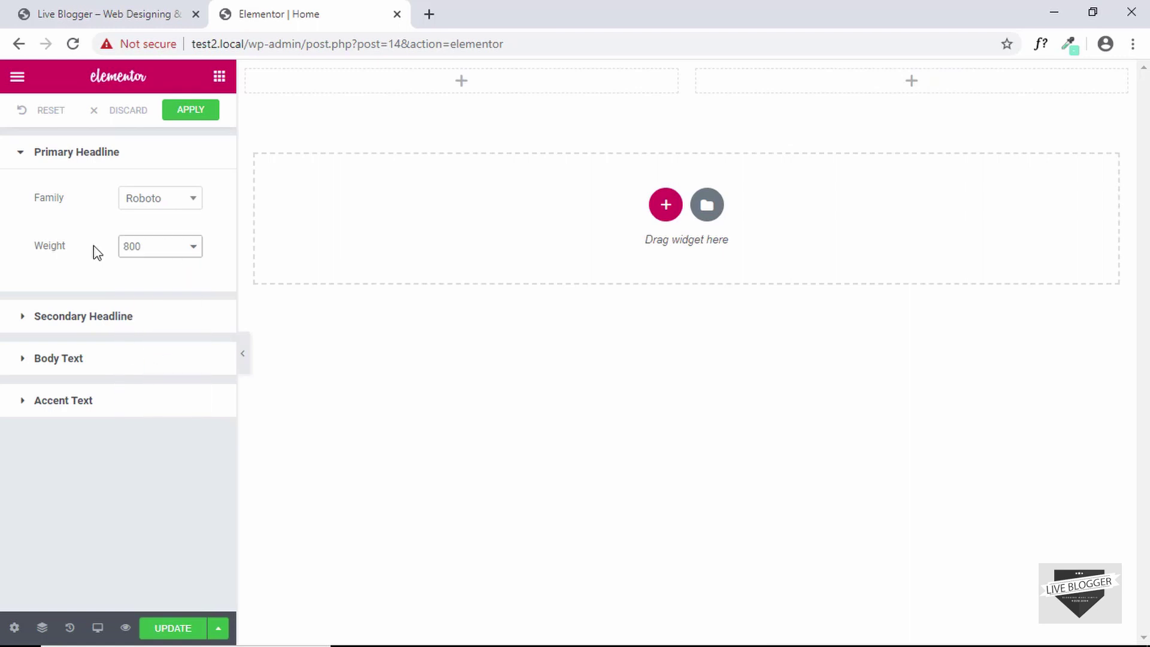
{"action": "left_click", "coordinate": [99, 162]}
- Set the default Secondary Headline font family to Roboto
{"action": "left_click", "coordinate": [94, 197]}
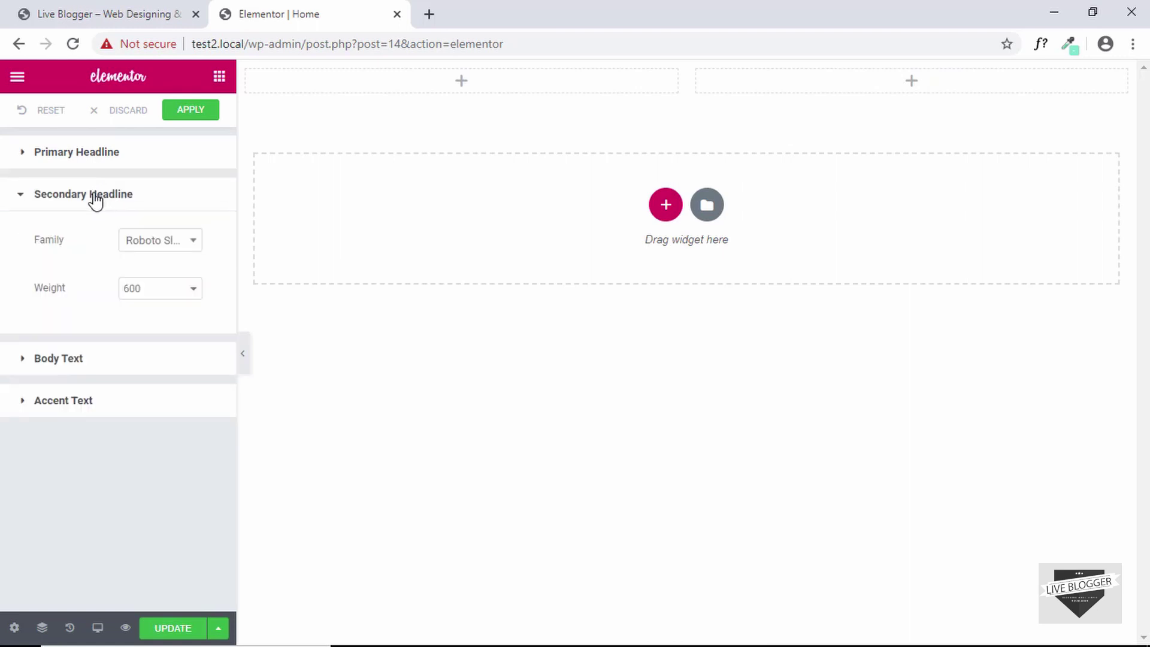
{"action": "left_click", "coordinate": [174, 246]}
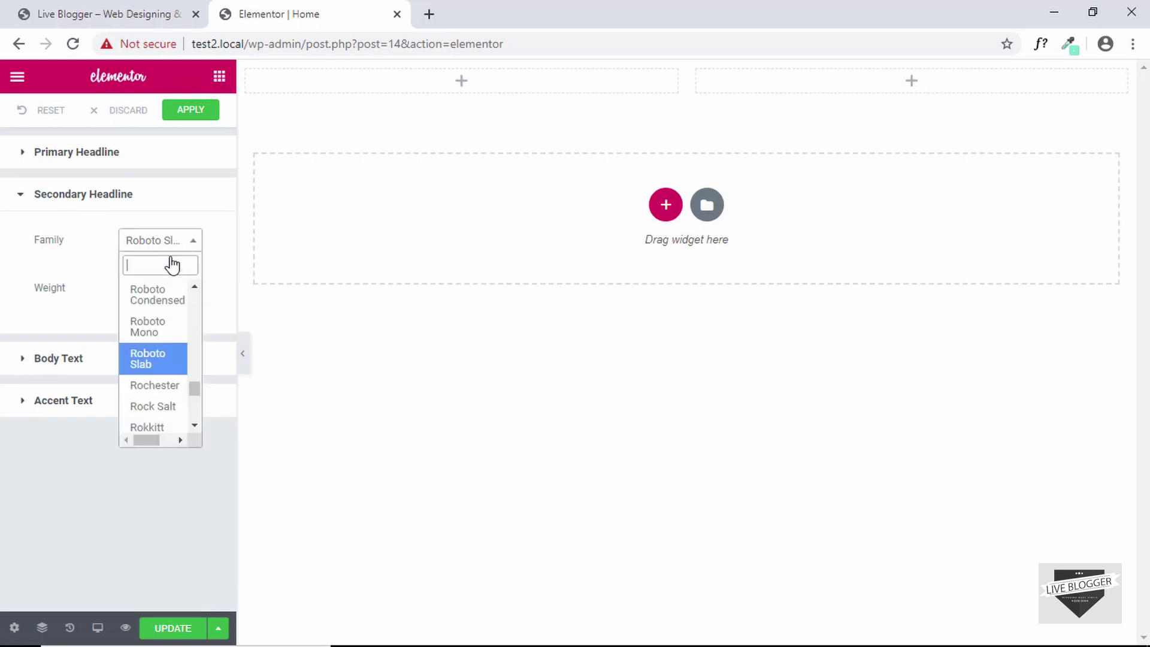
{"action": "scroll", "coordinate": [143, 327], "scroll_direction": "up", "scroll_amount": 2}
{"action": "left_click", "coordinate": [144, 323]}
- Set the default Body Text font family to Roboto
{"action": "left_click", "coordinate": [85, 361]}
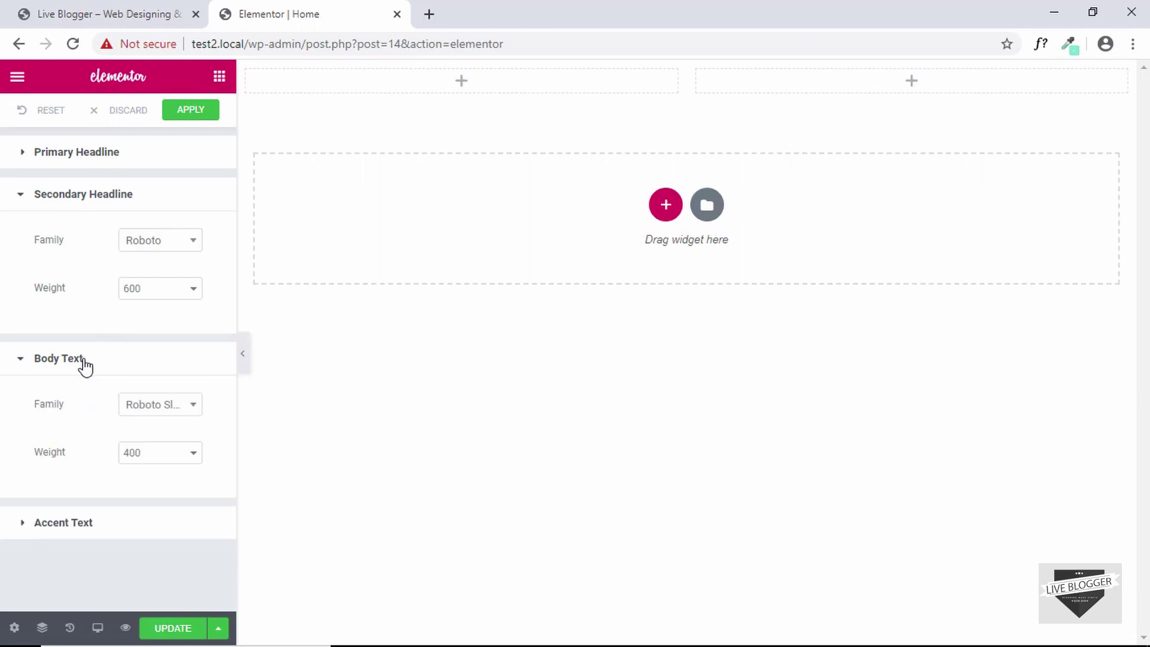
{"action": "left_click", "coordinate": [179, 412]}
{"action": "scroll", "coordinate": [155, 472], "scroll_direction": "up", "scroll_amount": 2}
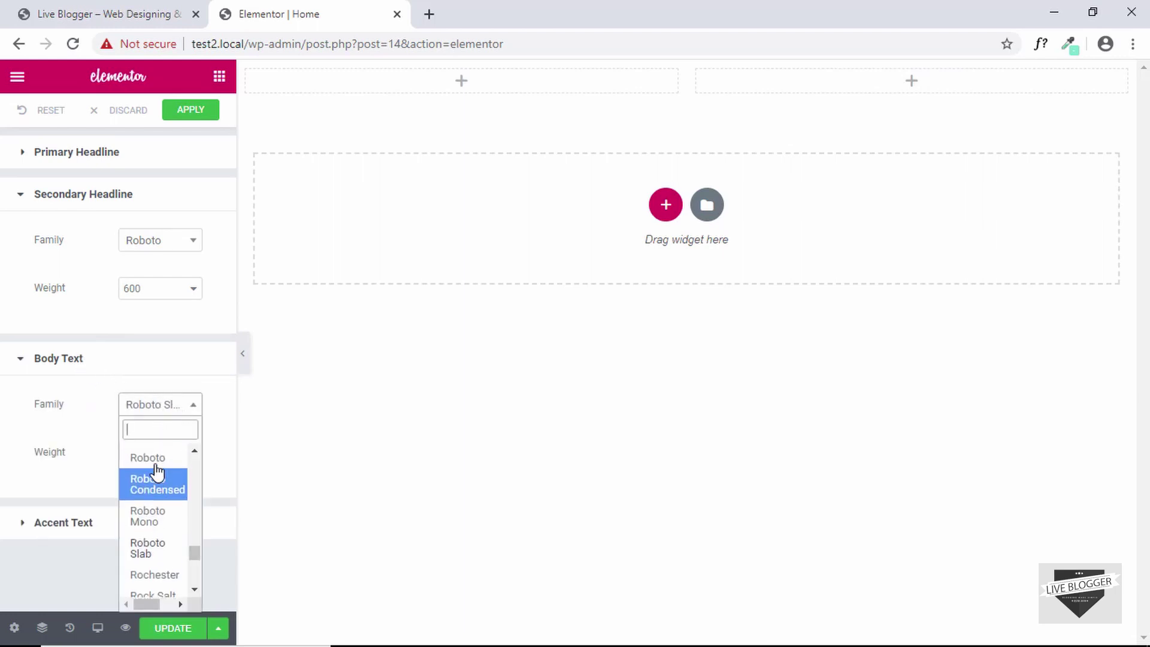
{"action": "left_click", "coordinate": [155, 461]}
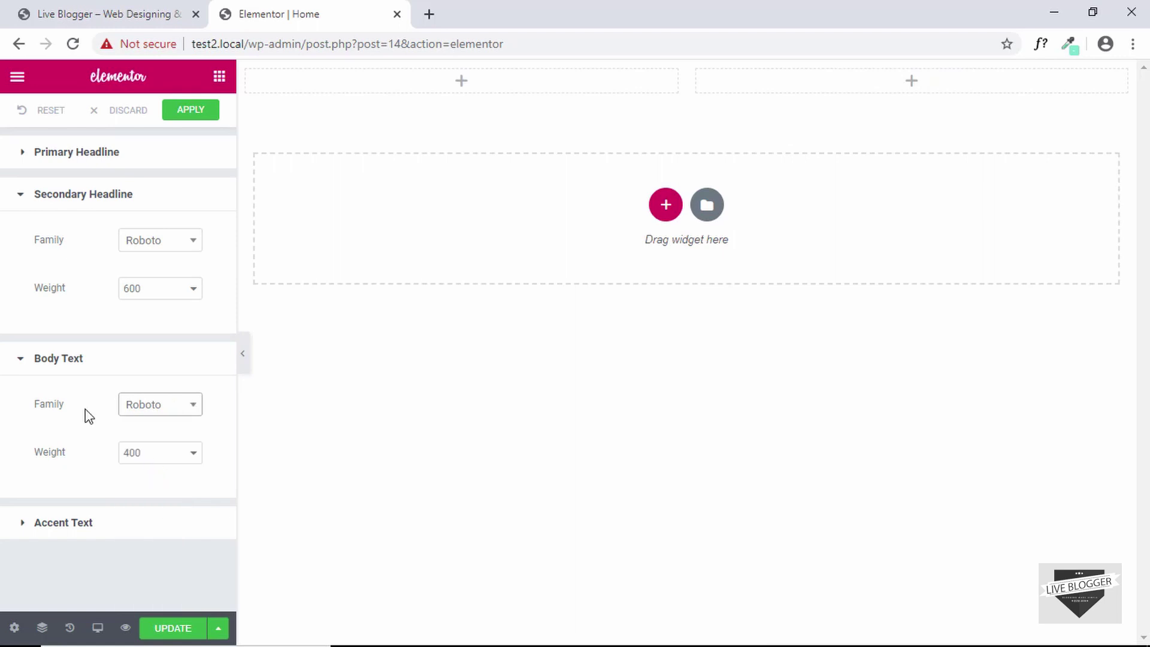
- Check the Accent Text font settings, collapse the font groups and apply the default fonts
{"action": "left_click", "coordinate": [71, 524]}
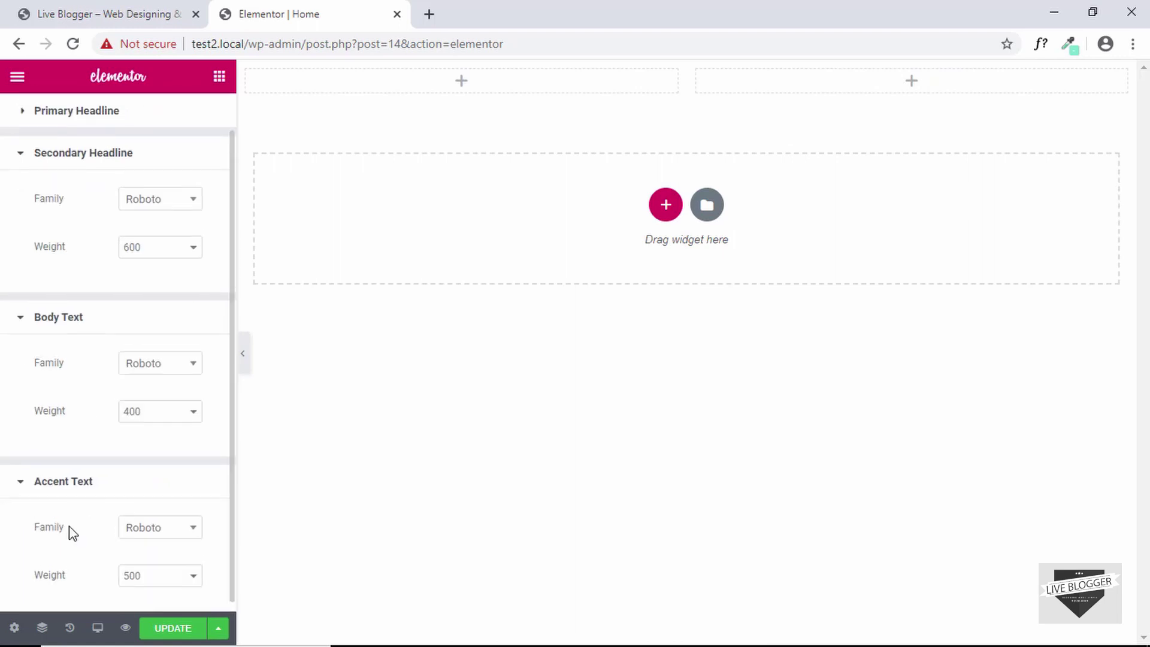
{"action": "left_click", "coordinate": [75, 194]}
{"action": "left_click", "coordinate": [66, 237]}
{"action": "left_click", "coordinate": [66, 278]}
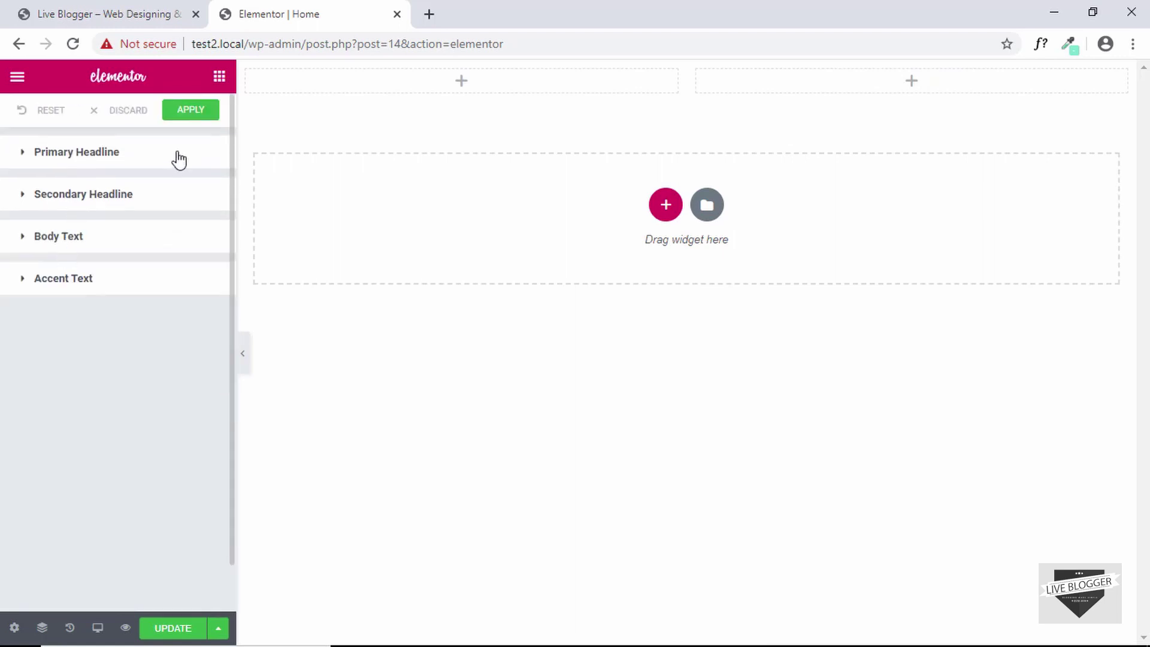
{"action": "left_click", "coordinate": [191, 116]}
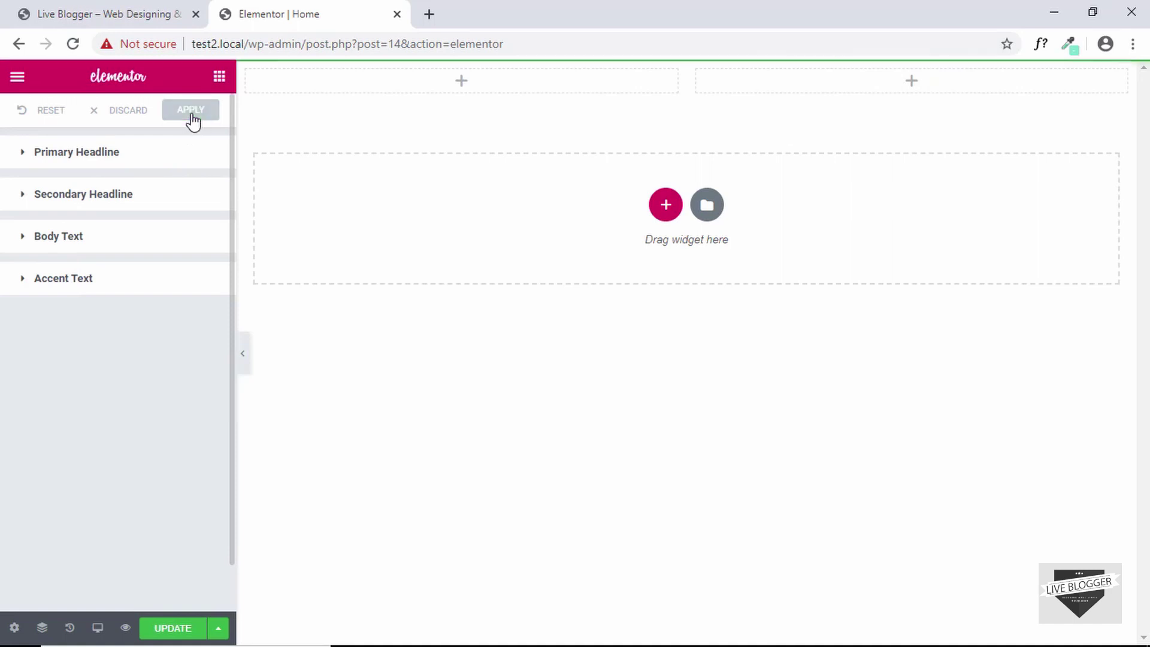
- Add a Heading widget to the section's first column with the title "LB.", using the demo site as reference
{"action": "left_click", "coordinate": [219, 78]}
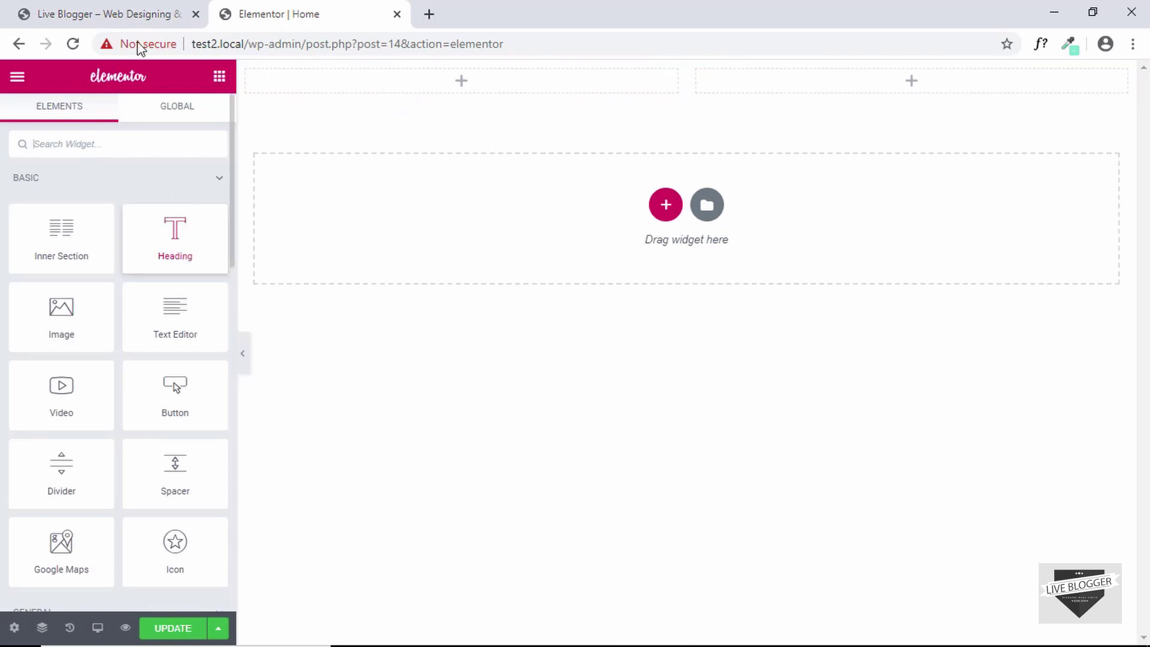
{"action": "left_click", "coordinate": [119, 16]}
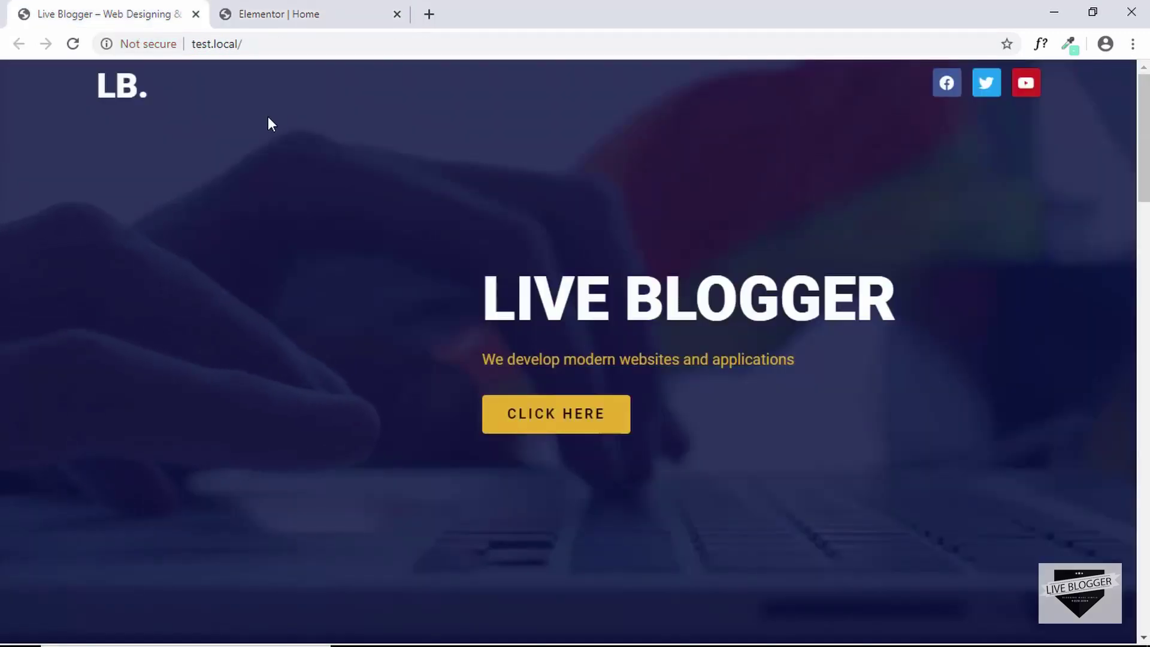
{"action": "left_click", "coordinate": [297, 7]}
{"action": "left_click_drag", "start_coordinate": [168, 249], "coordinate": [390, 91]}
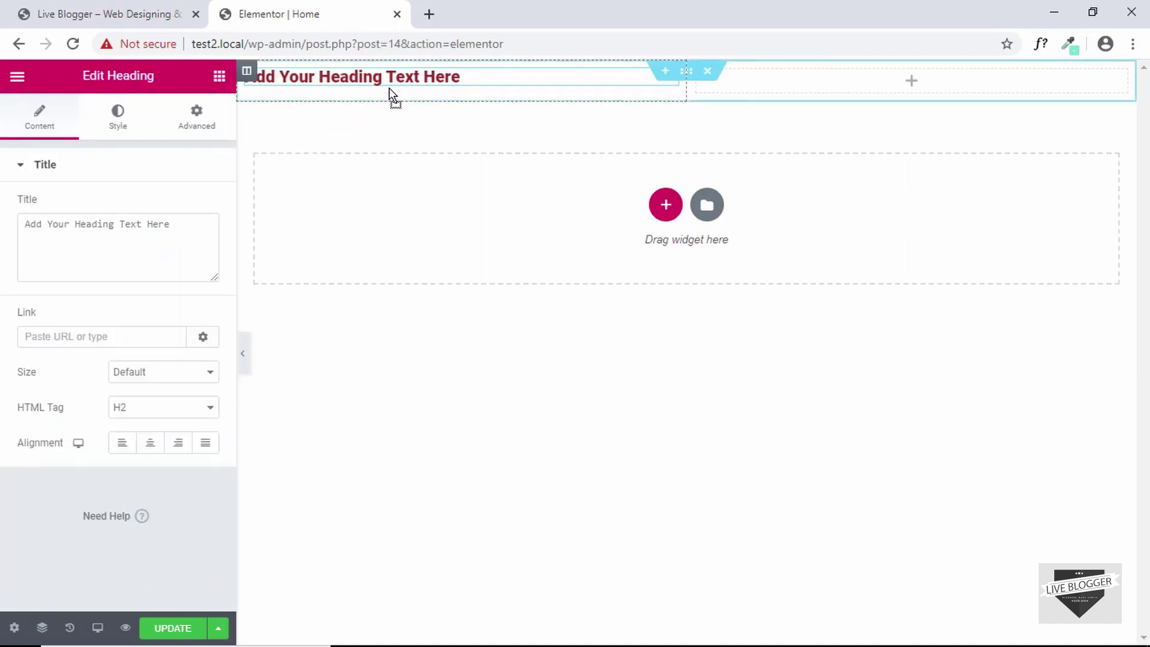
{"action": "left_click_drag", "start_coordinate": [462, 78], "coordinate": [244, 78]}
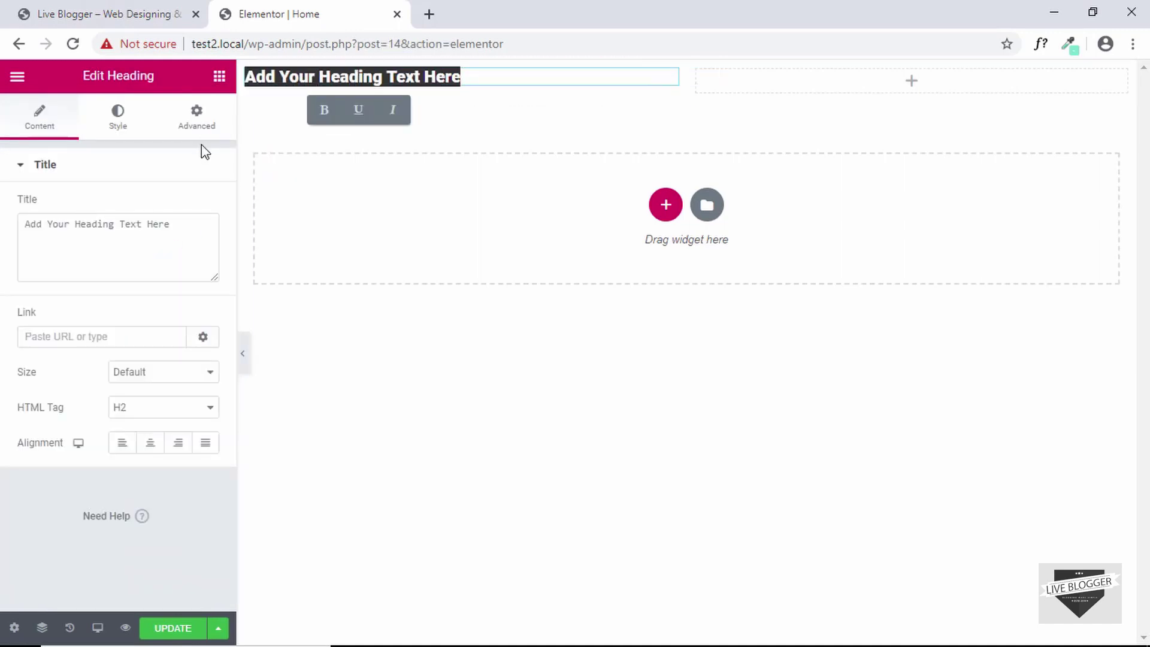
{"action": "type", "text": "LB."}
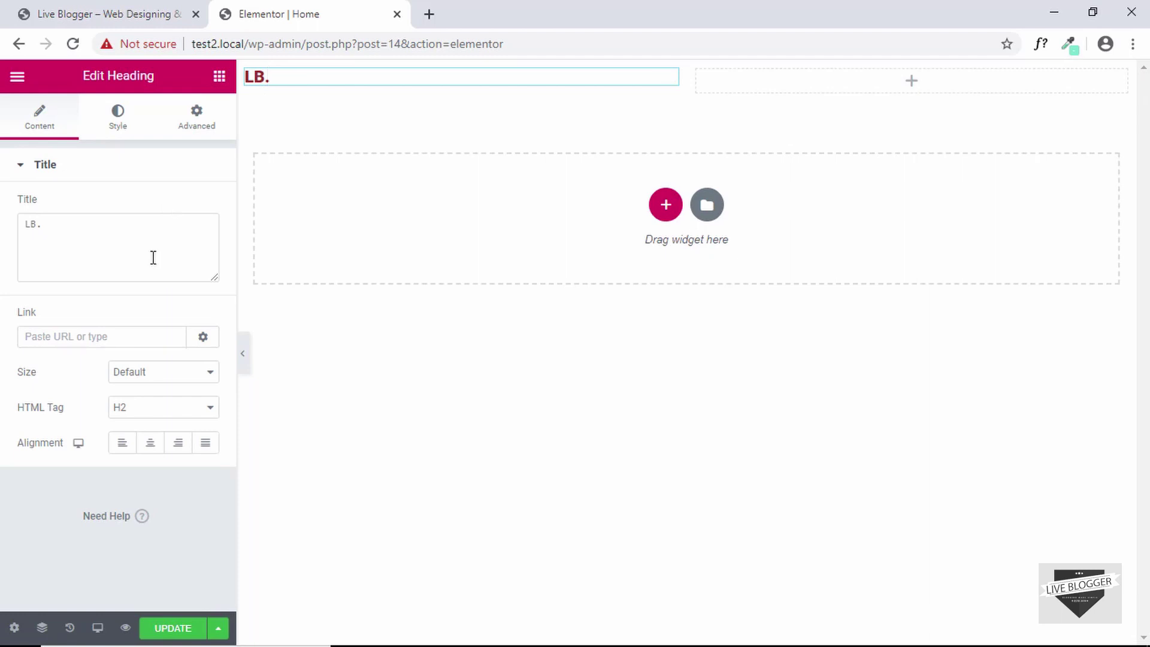
- Set the LB. heading's typography to the Poppins family with weight 900 and enlarge its font size
{"action": "left_click", "coordinate": [121, 124]}
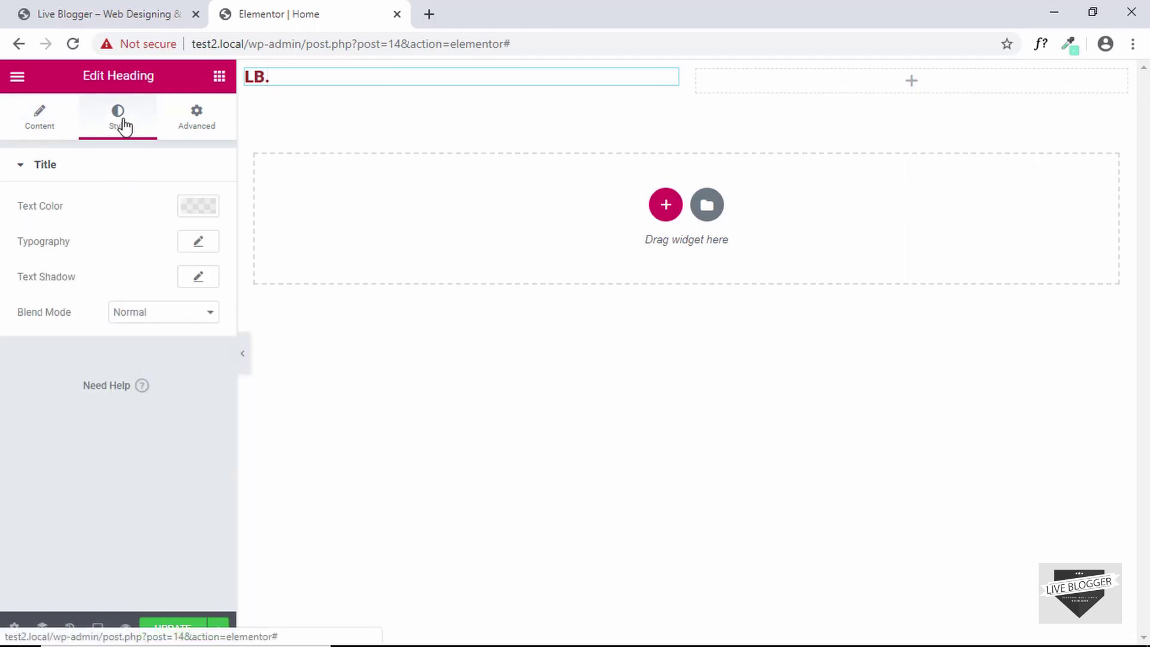
{"action": "left_click", "coordinate": [197, 243]}
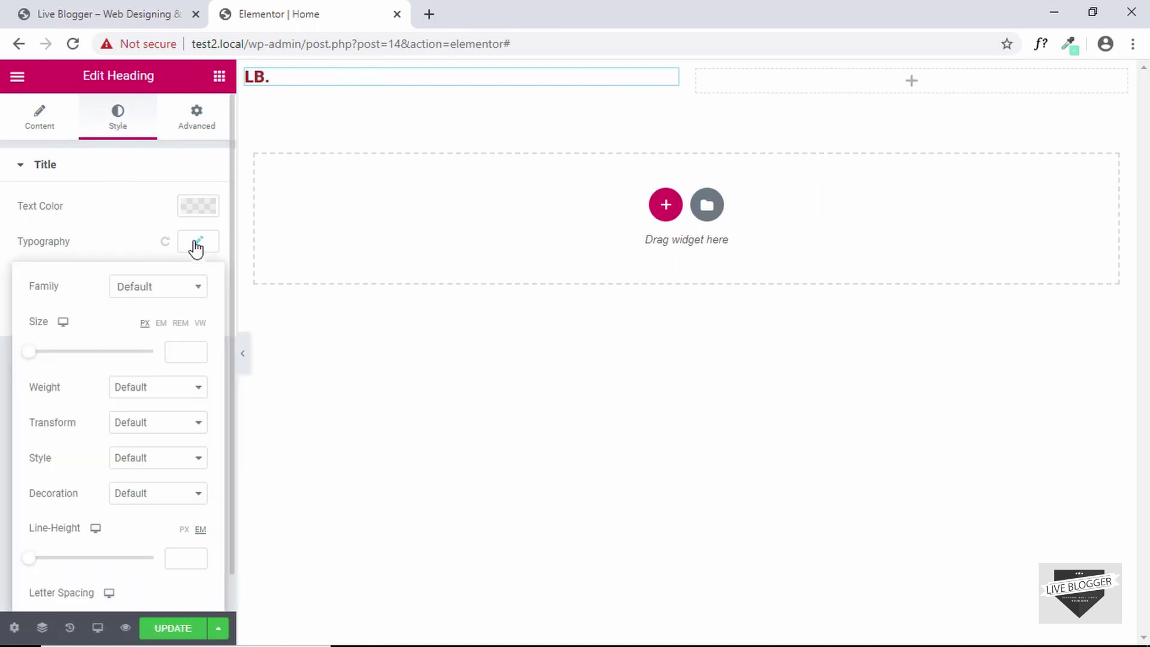
{"action": "left_click", "coordinate": [170, 293]}
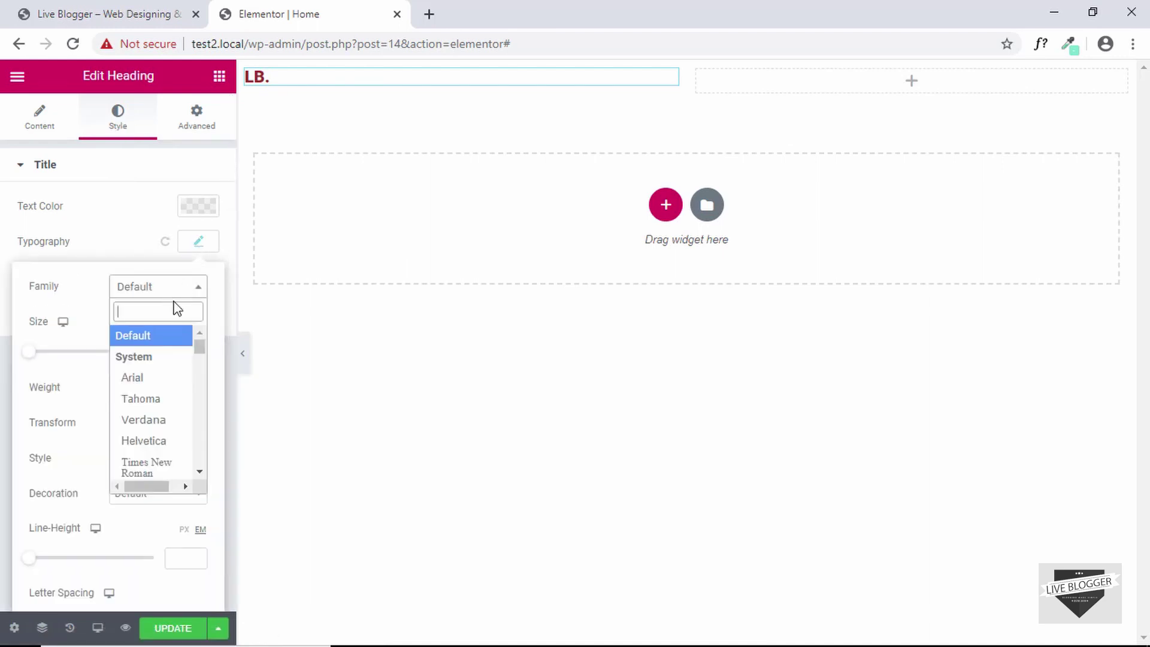
{"action": "type", "text": "pop"}
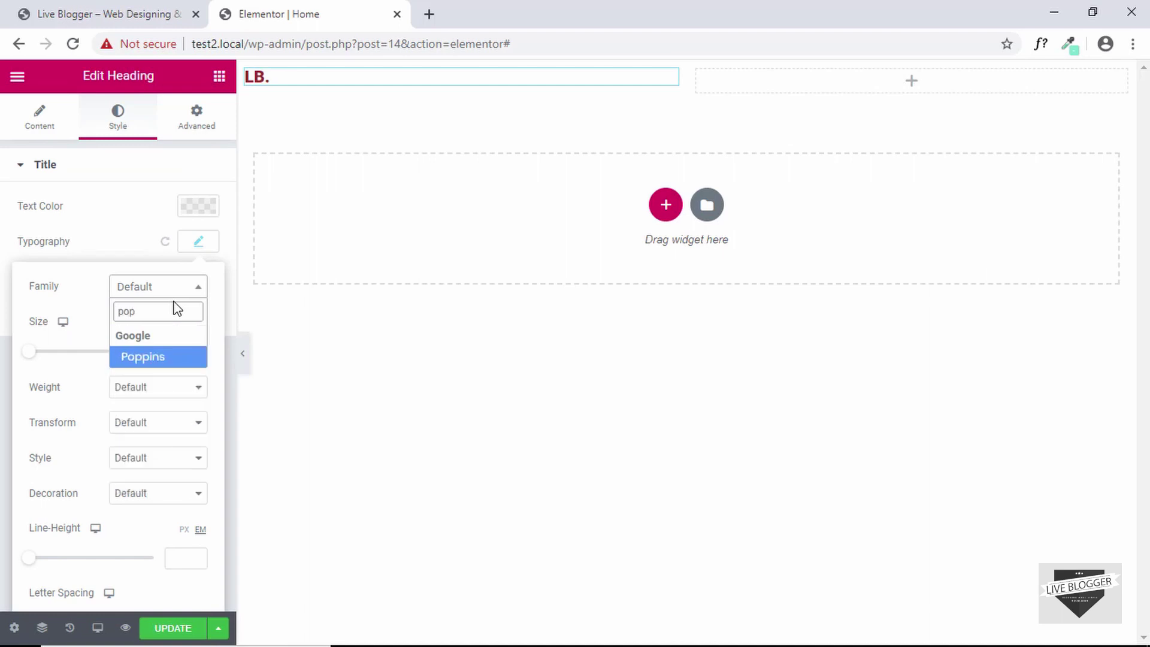
{"action": "left_click", "coordinate": [167, 356]}
{"action": "left_click", "coordinate": [157, 387]}
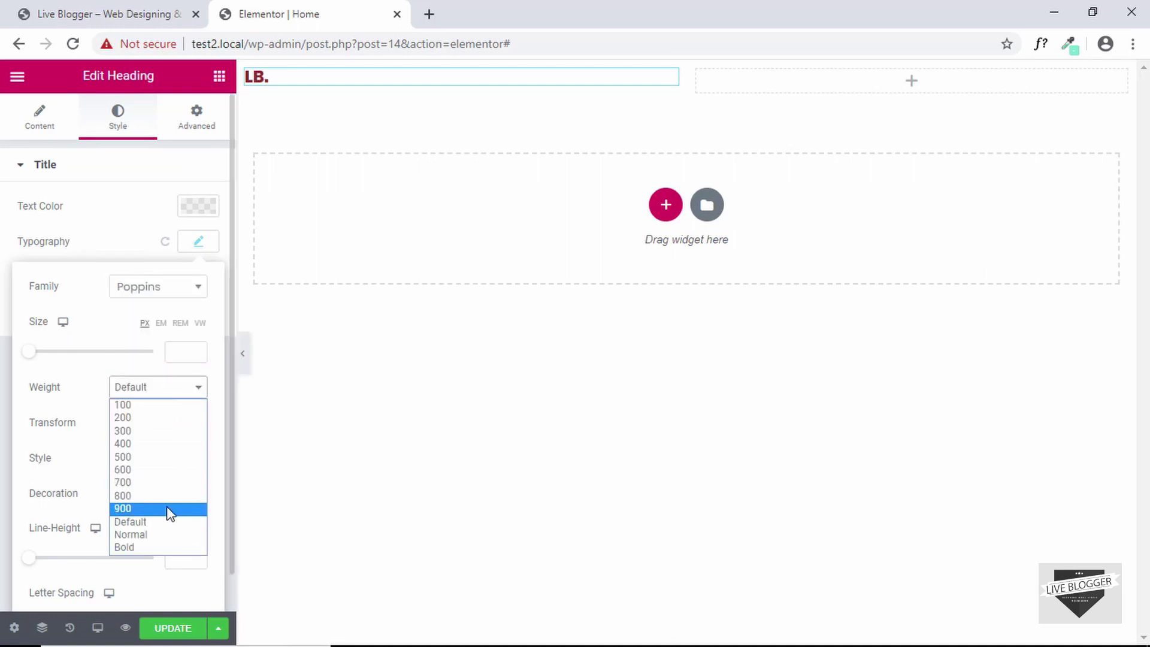
{"action": "left_click", "coordinate": [167, 507]}
{"action": "left_click_drag", "start_coordinate": [28, 352], "coordinate": [57, 360]}
{"action": "left_click", "coordinate": [329, 102]}
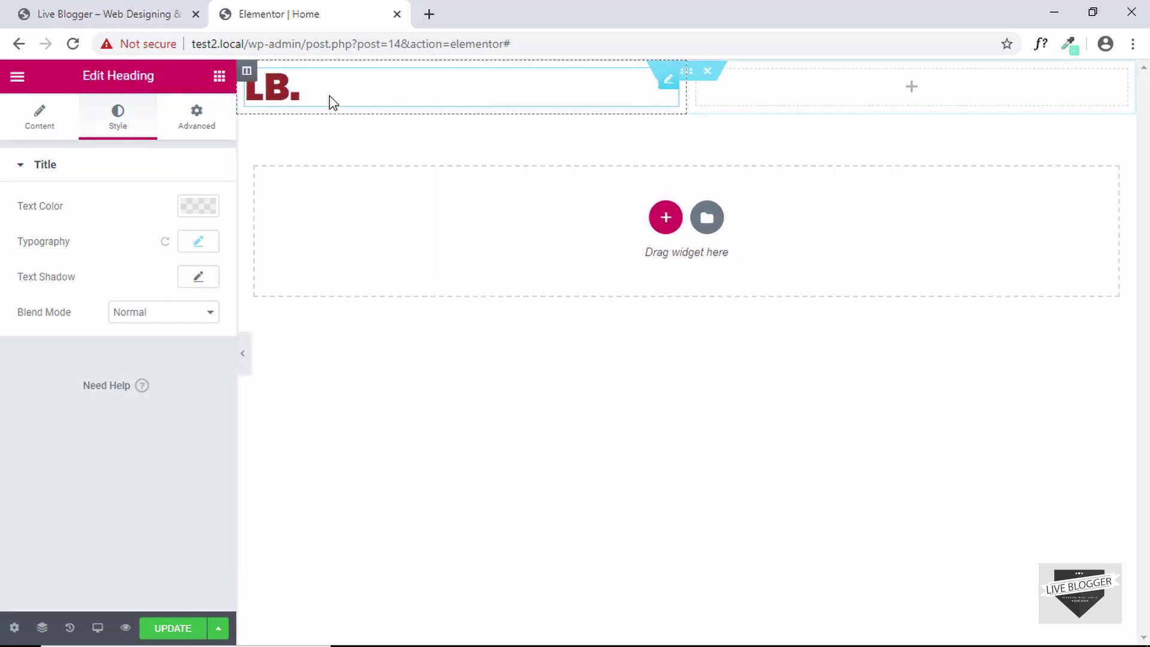
- Change the LB. heading's text color to a very light, near-white shade
{"action": "left_click", "coordinate": [199, 207]}
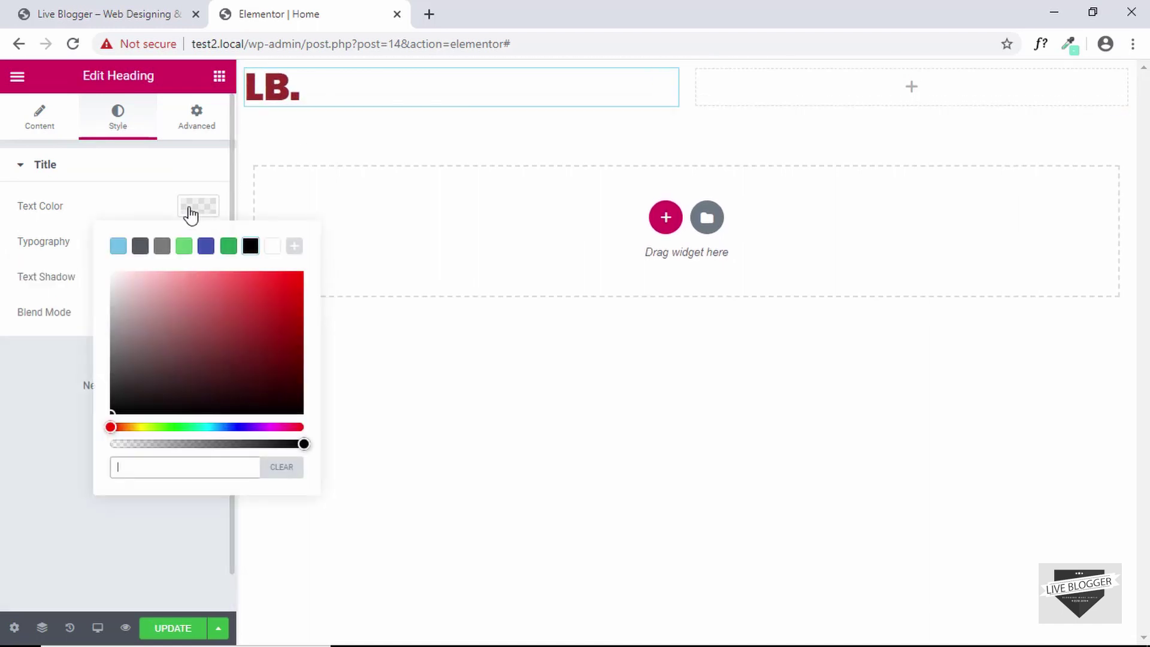
{"action": "left_click", "coordinate": [113, 283]}
{"action": "left_click_drag", "start_coordinate": [111, 285], "coordinate": [111, 282]}
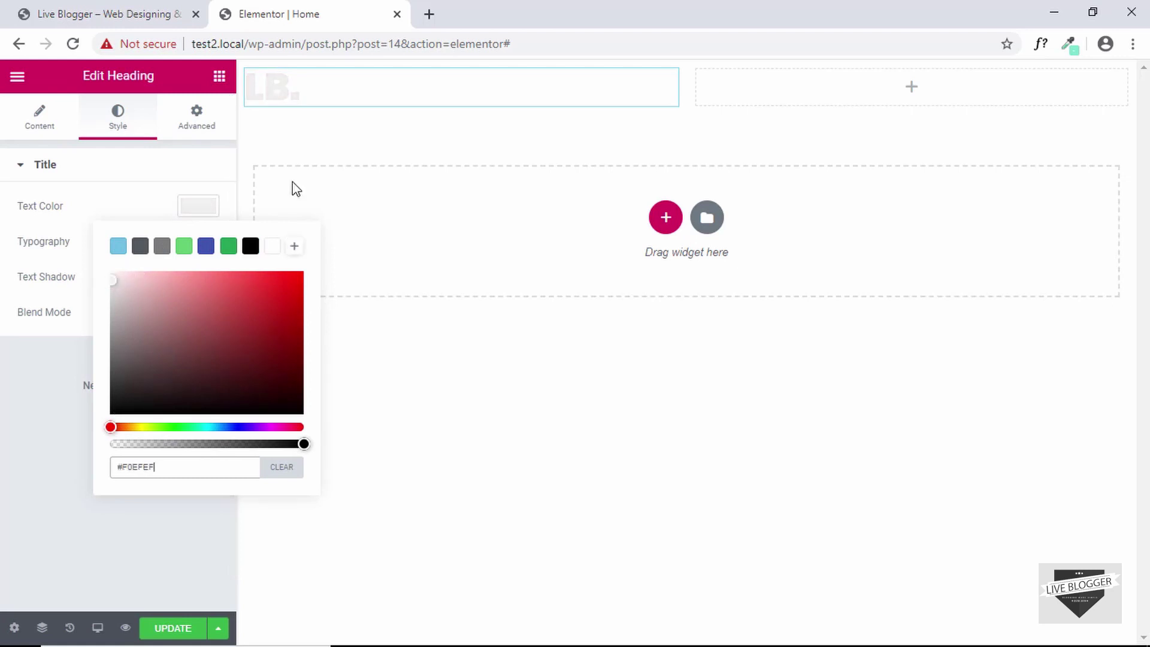
{"action": "left_click", "coordinate": [115, 278]}
{"action": "left_click", "coordinate": [389, 138]}
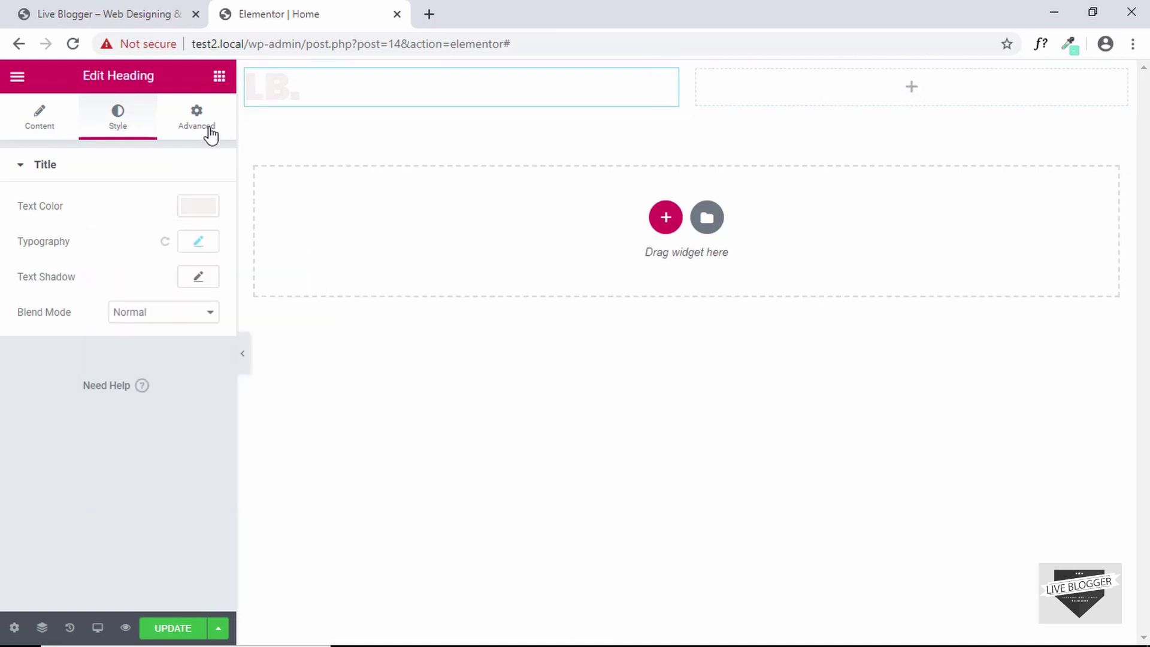
- Add a Social Icons widget to the section's second column and align the icons right
{"action": "left_click", "coordinate": [219, 77]}
{"action": "scroll", "coordinate": [121, 295], "scroll_direction": "down", "scroll_amount": 8}
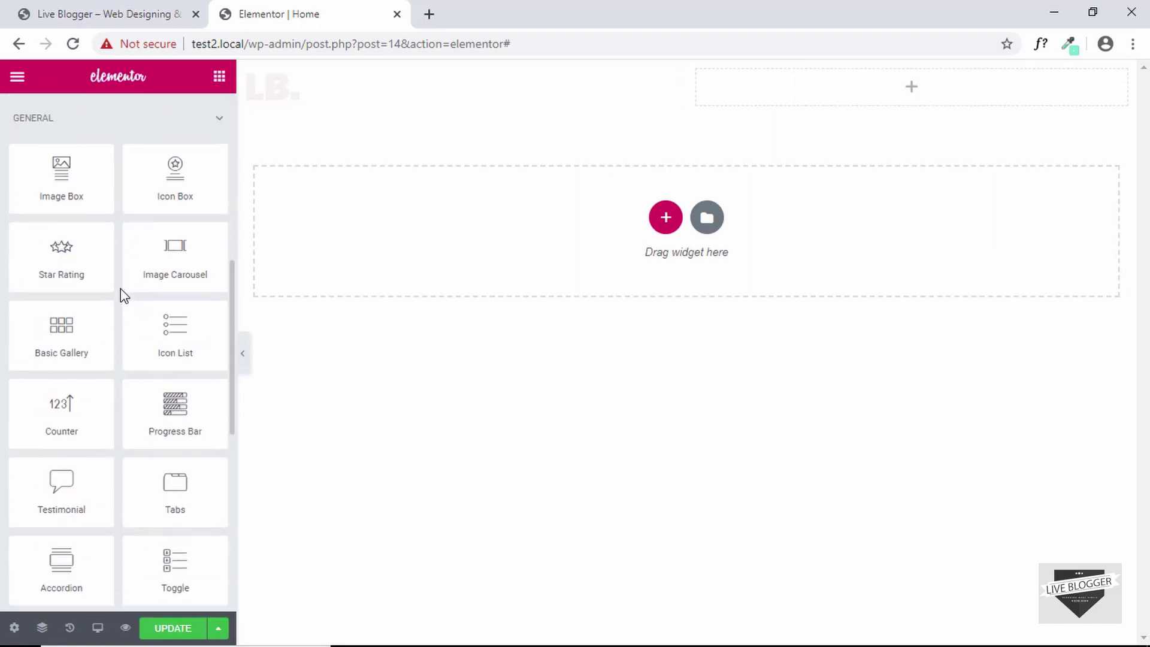
{"action": "scroll", "coordinate": [122, 296], "scroll_direction": "down", "scroll_amount": 4}
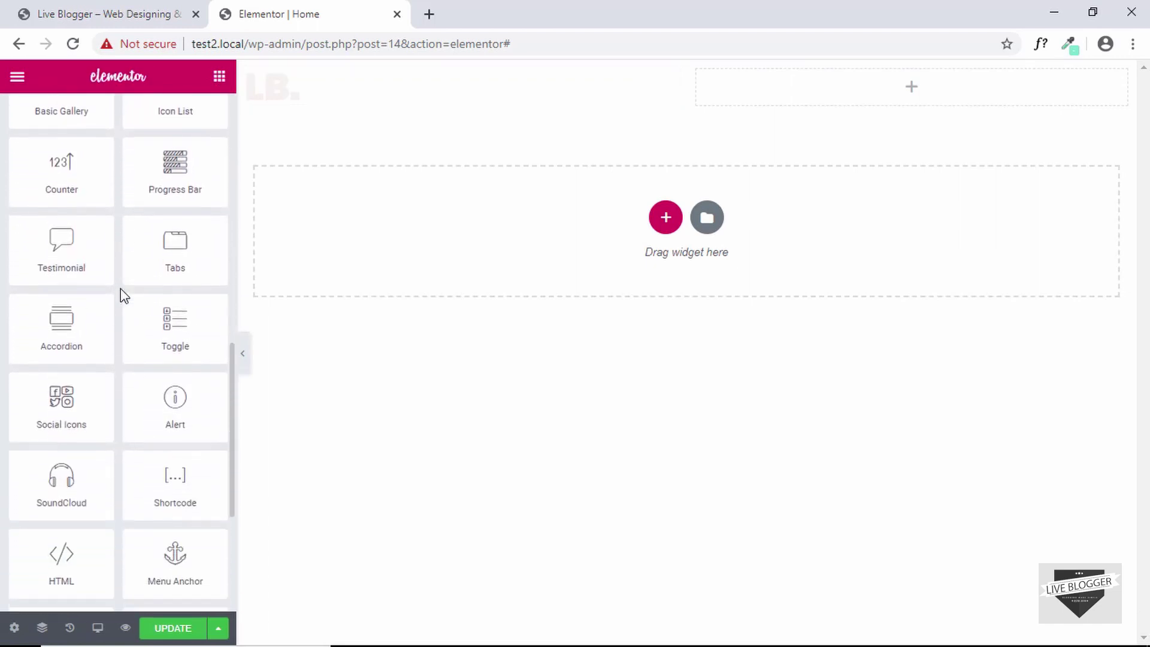
{"action": "scroll", "coordinate": [122, 295], "scroll_direction": "down", "scroll_amount": 3}
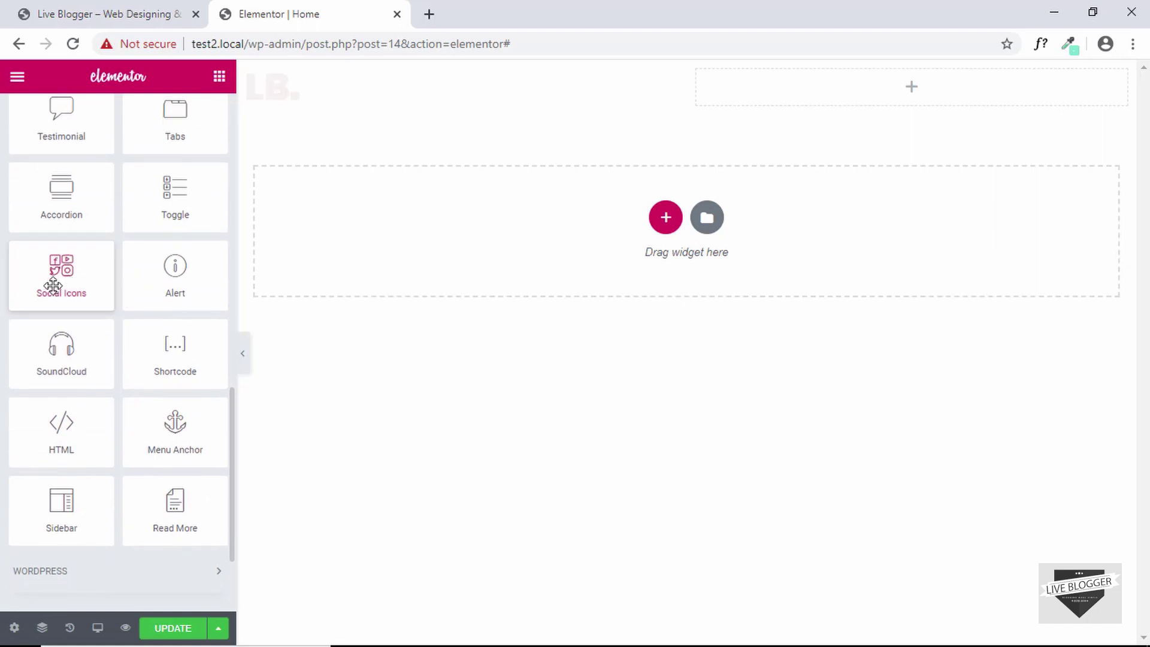
{"action": "left_click_drag", "start_coordinate": [52, 287], "coordinate": [804, 101]}
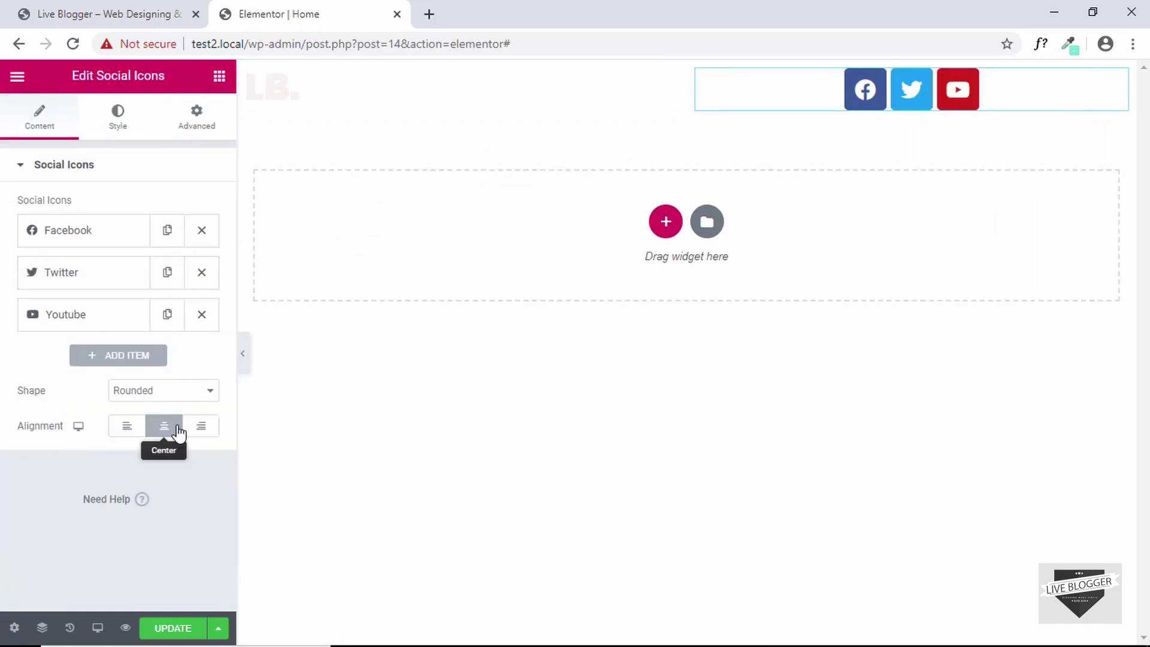
{"action": "left_click", "coordinate": [199, 426]}
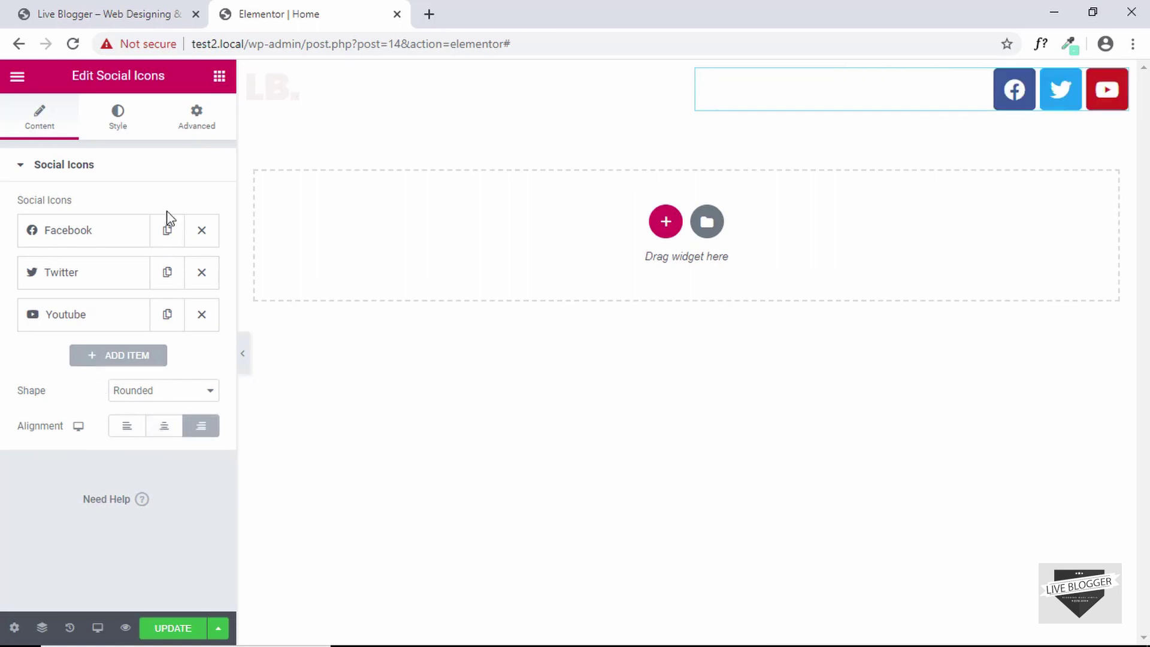
- Examine the icon, link and color options of the Facebook item in the Social Icons widget
{"action": "scroll", "coordinate": [169, 218], "scroll_direction": "down", "scroll_amount": 1}
{"action": "left_click", "coordinate": [85, 169]}
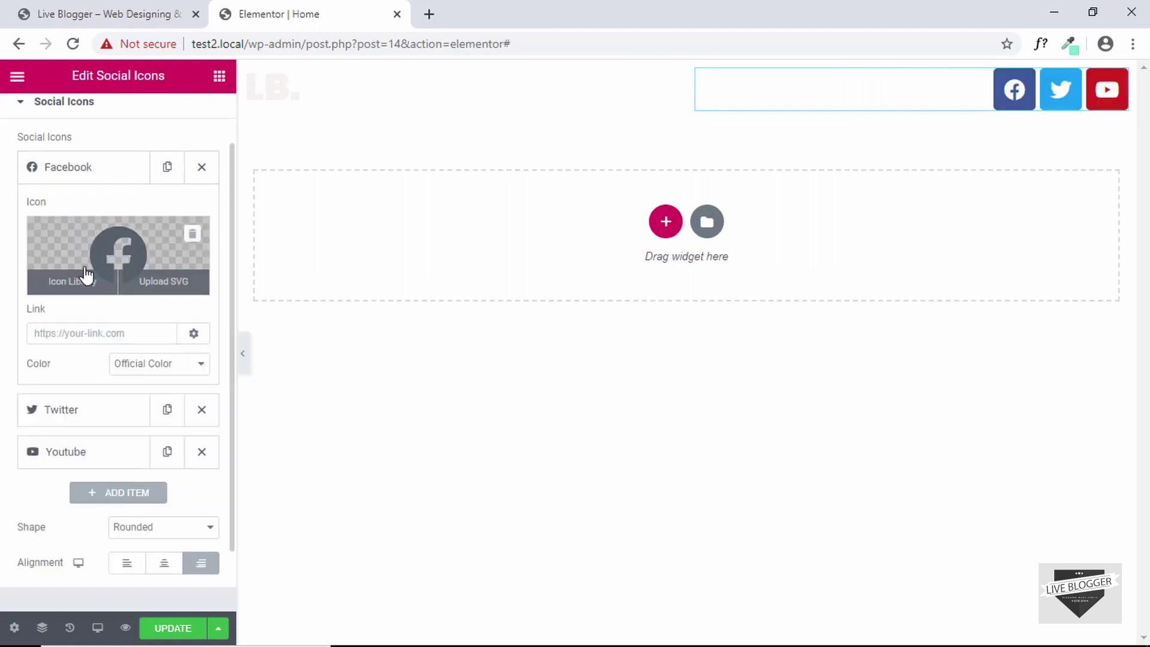
{"action": "scroll", "coordinate": [84, 267], "scroll_direction": "down", "scroll_amount": 1}
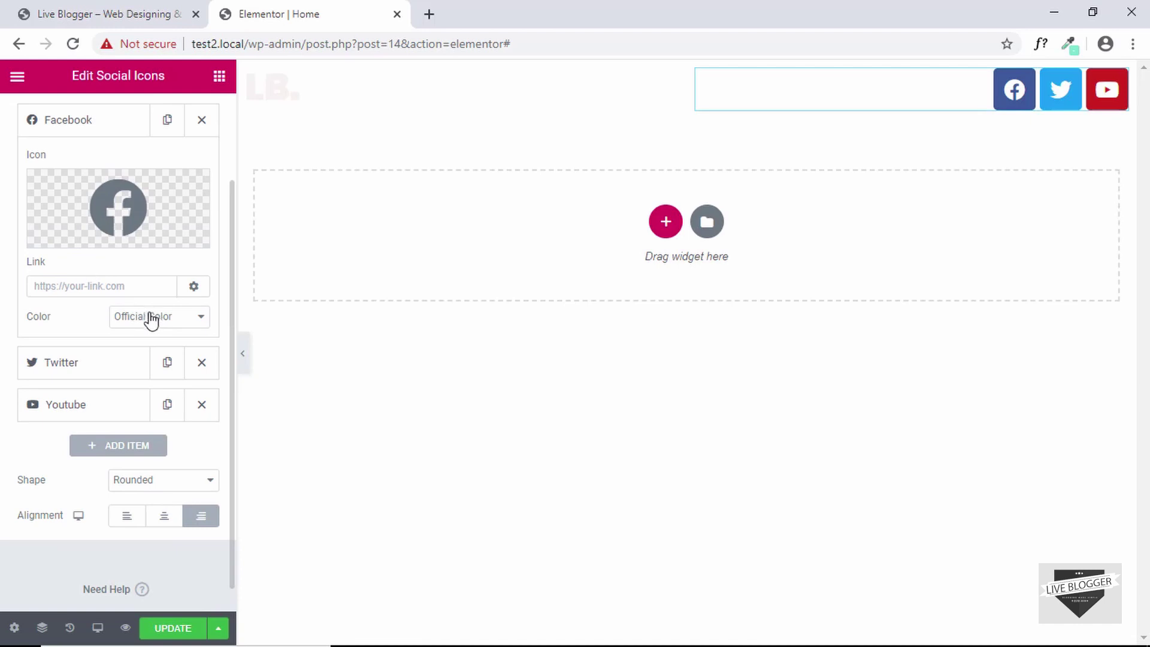
{"action": "mouse_move", "coordinate": [88, 219]}
{"action": "left_click", "coordinate": [81, 121]}
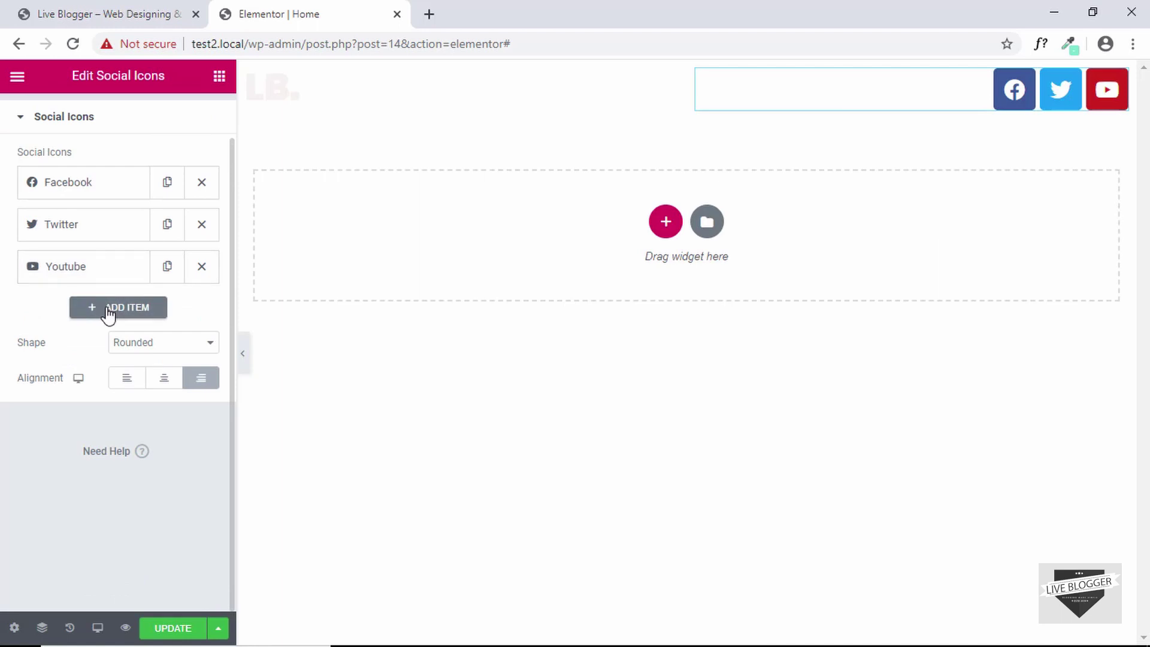
- Set the social icons' size to 18, padding to 0.5 and spacing to about 17
{"action": "scroll", "coordinate": [120, 180], "scroll_direction": "up", "scroll_amount": 1}
{"action": "left_click", "coordinate": [120, 132]}
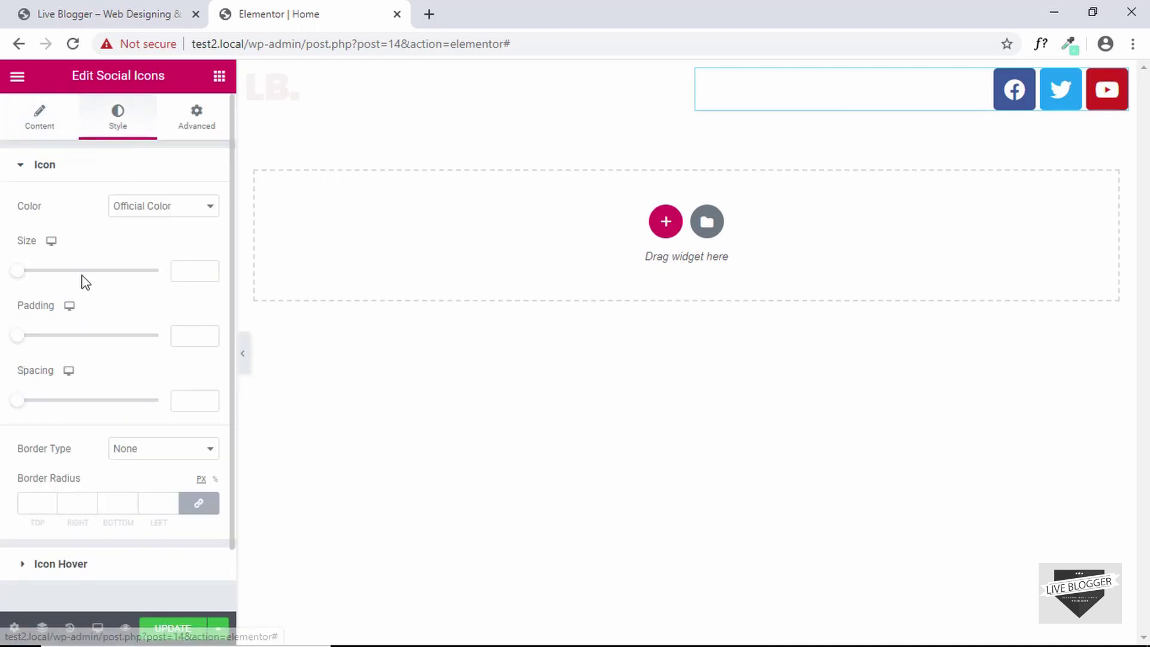
{"action": "left_click", "coordinate": [22, 272]}
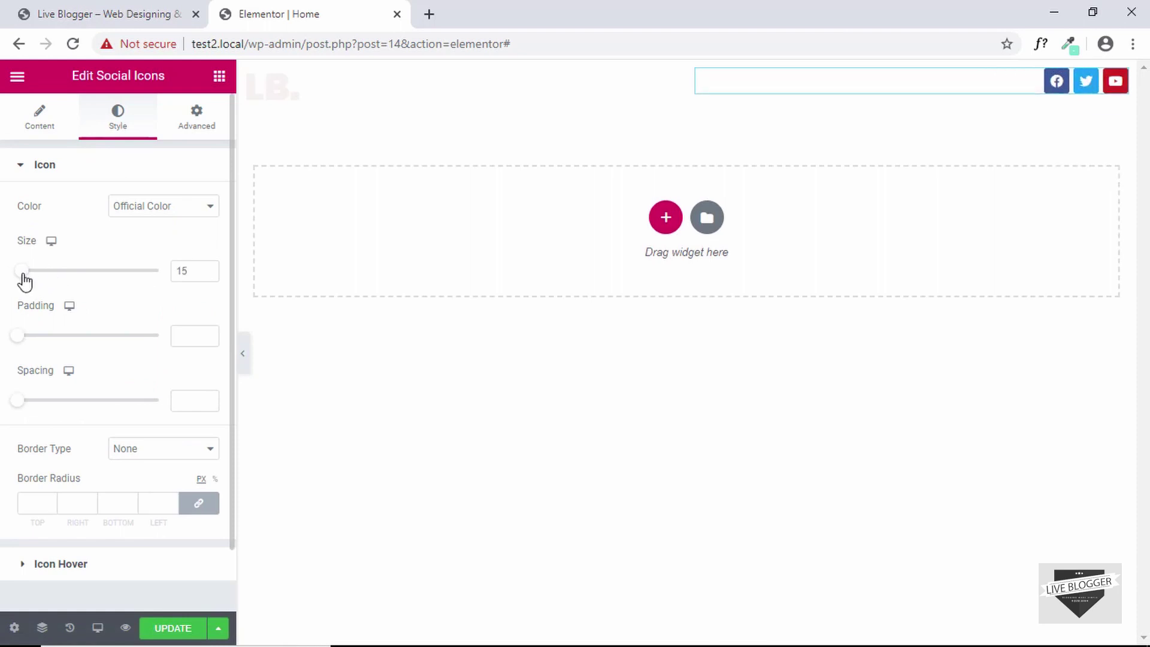
{"action": "left_click_drag", "start_coordinate": [24, 279], "coordinate": [25, 278]}
{"action": "left_click_drag", "start_coordinate": [18, 336], "coordinate": [37, 346]}
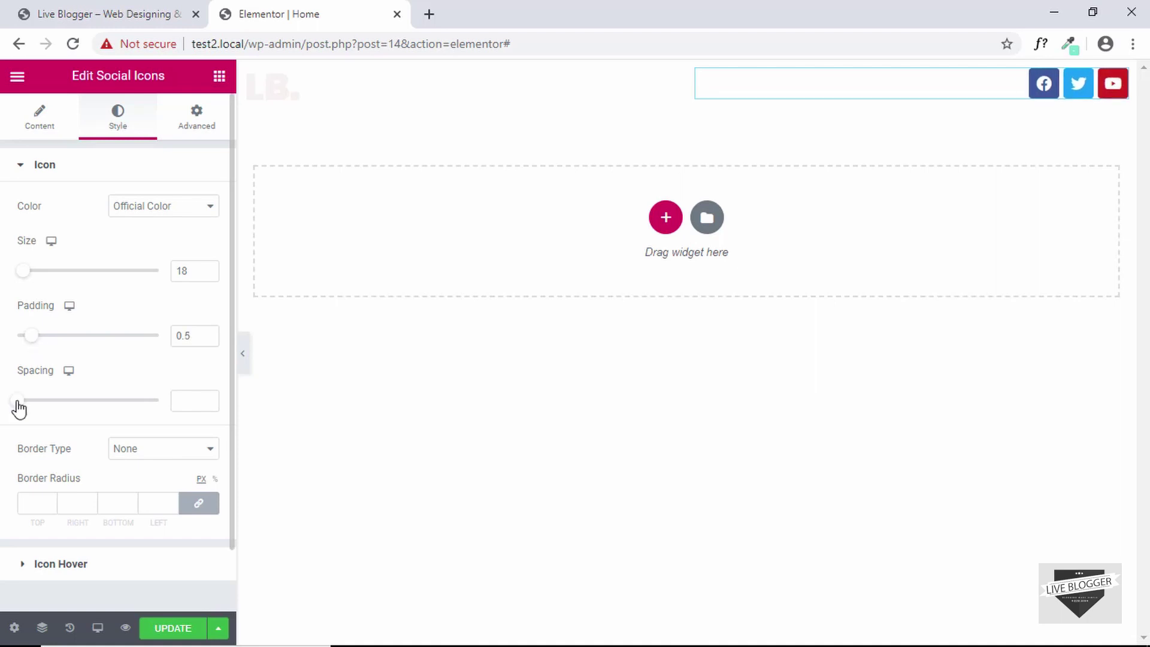
{"action": "left_click_drag", "start_coordinate": [19, 407], "coordinate": [43, 408]}
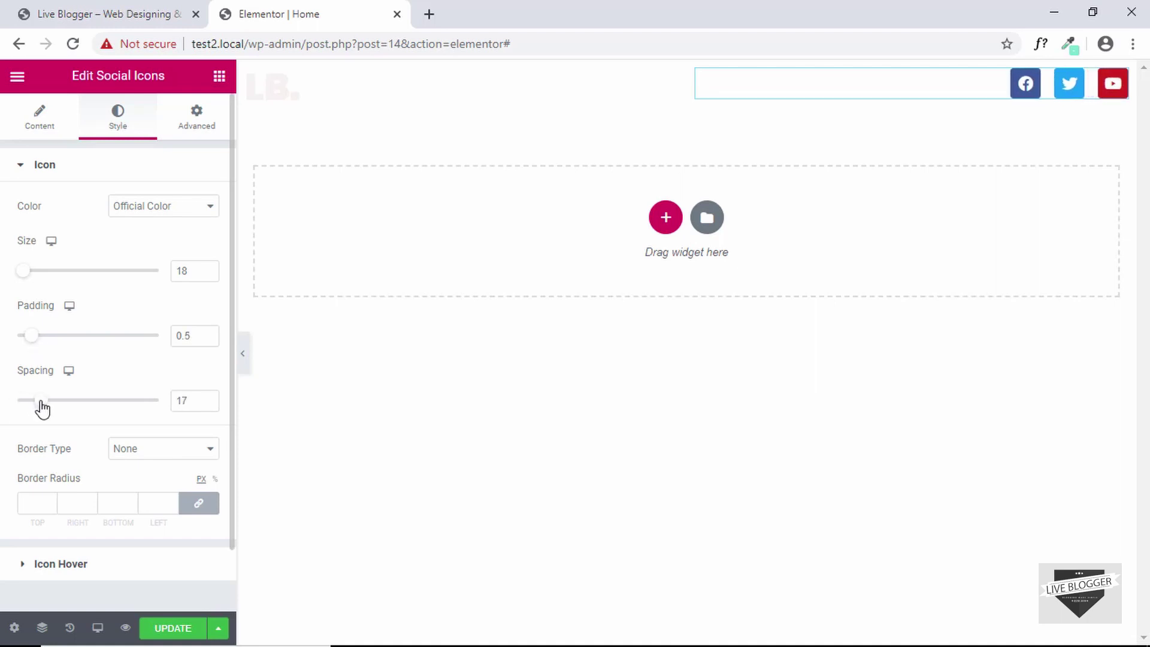
- Set the Z-Index of the header section with the LB. heading and social icons to 100
{"action": "left_click", "coordinate": [686, 71]}
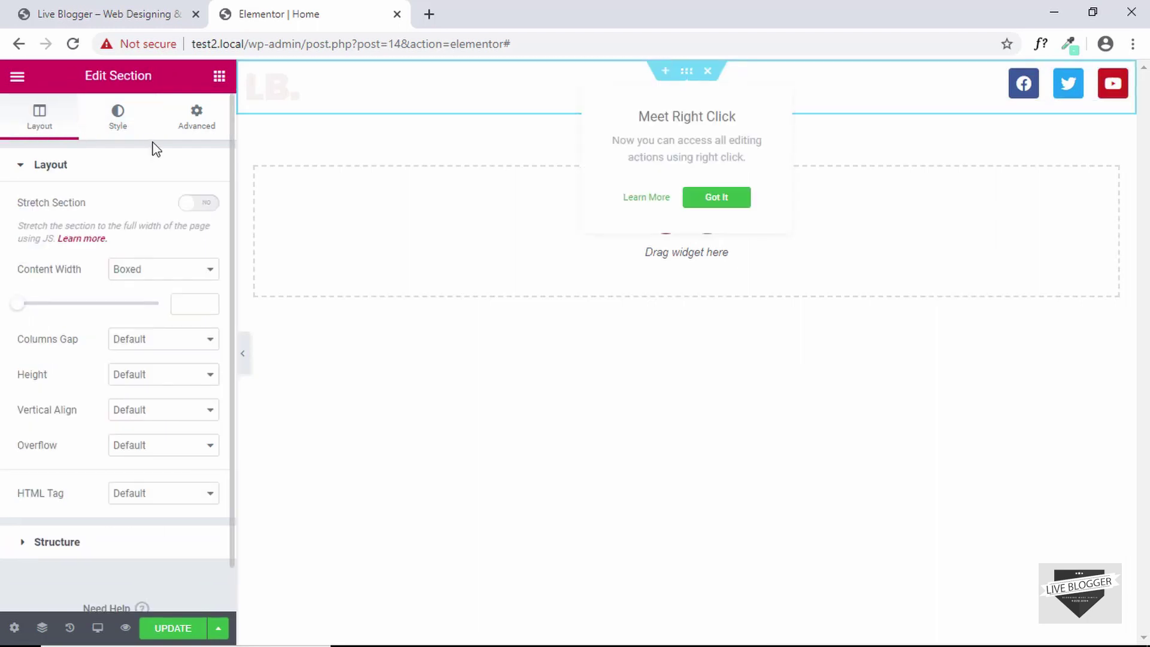
{"action": "left_click", "coordinate": [197, 123]}
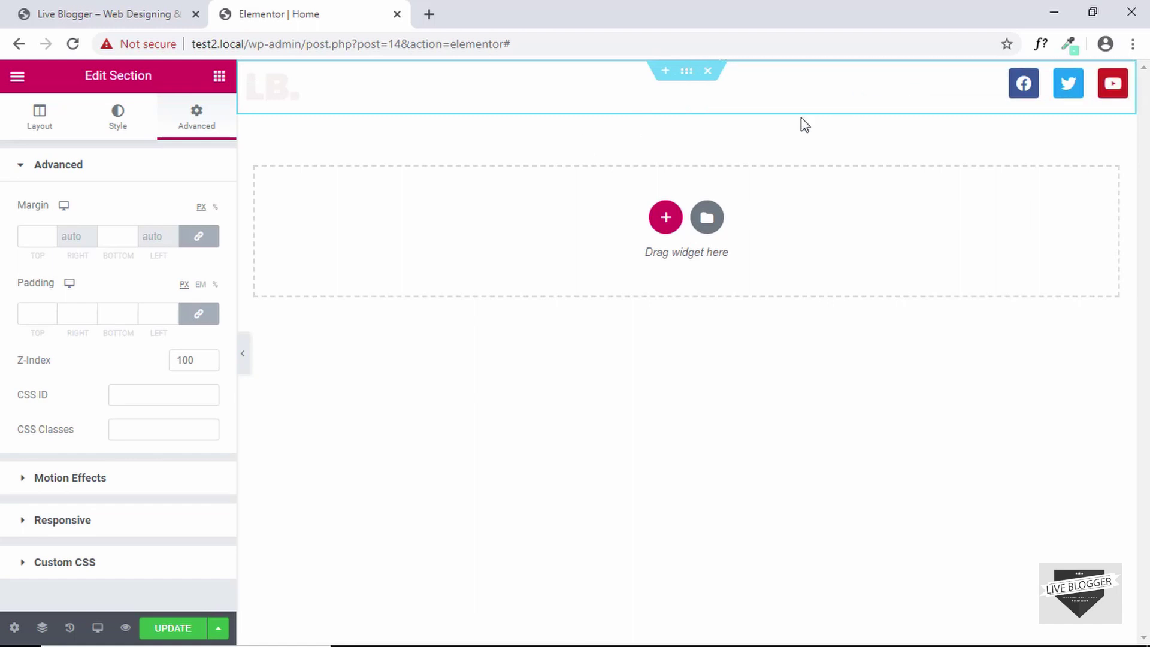
{"action": "left_click", "coordinate": [772, 99]}
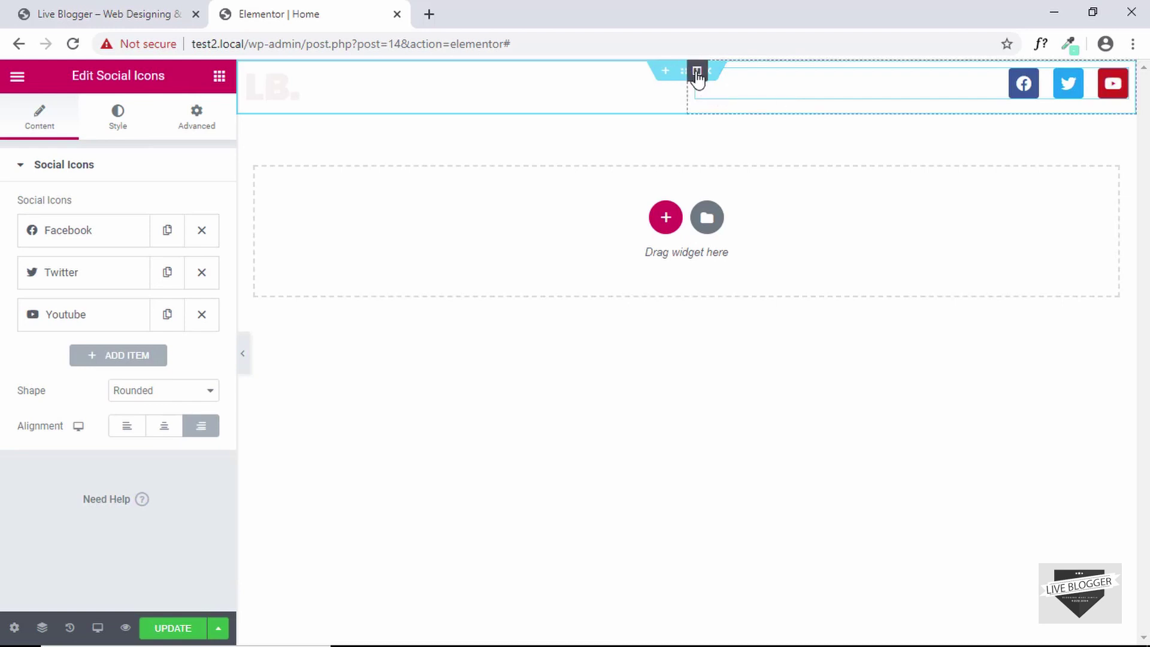
- Set the vertical alignment of the column holding the social icons to Middle
{"action": "left_click", "coordinate": [696, 72]}
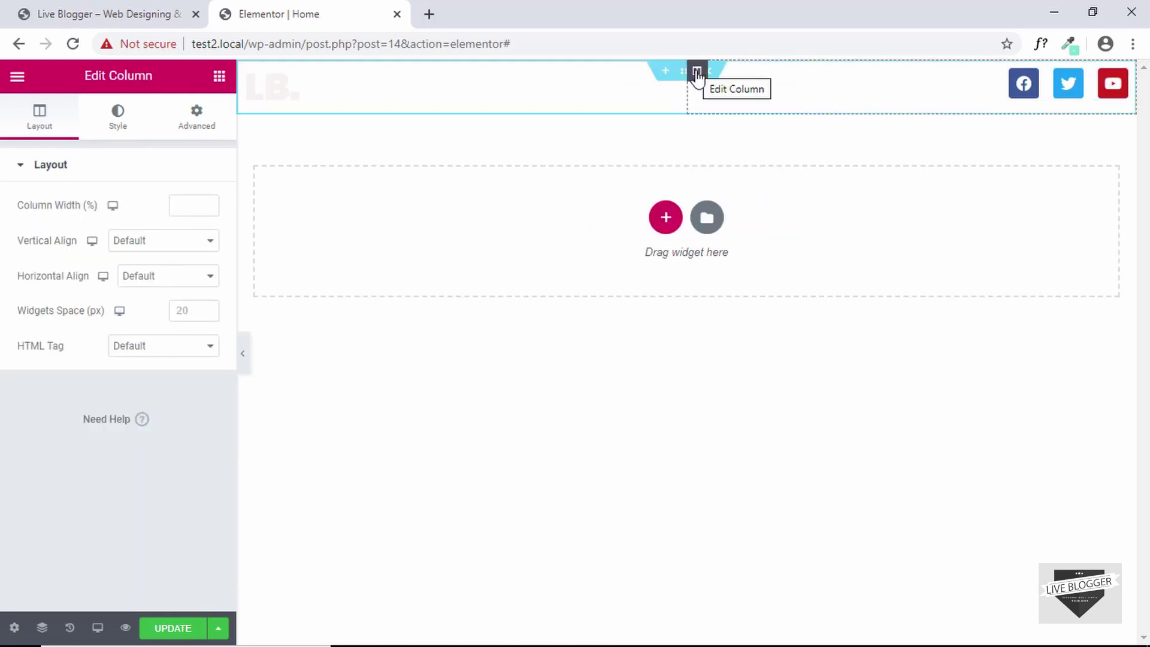
{"action": "left_click", "coordinate": [697, 72]}
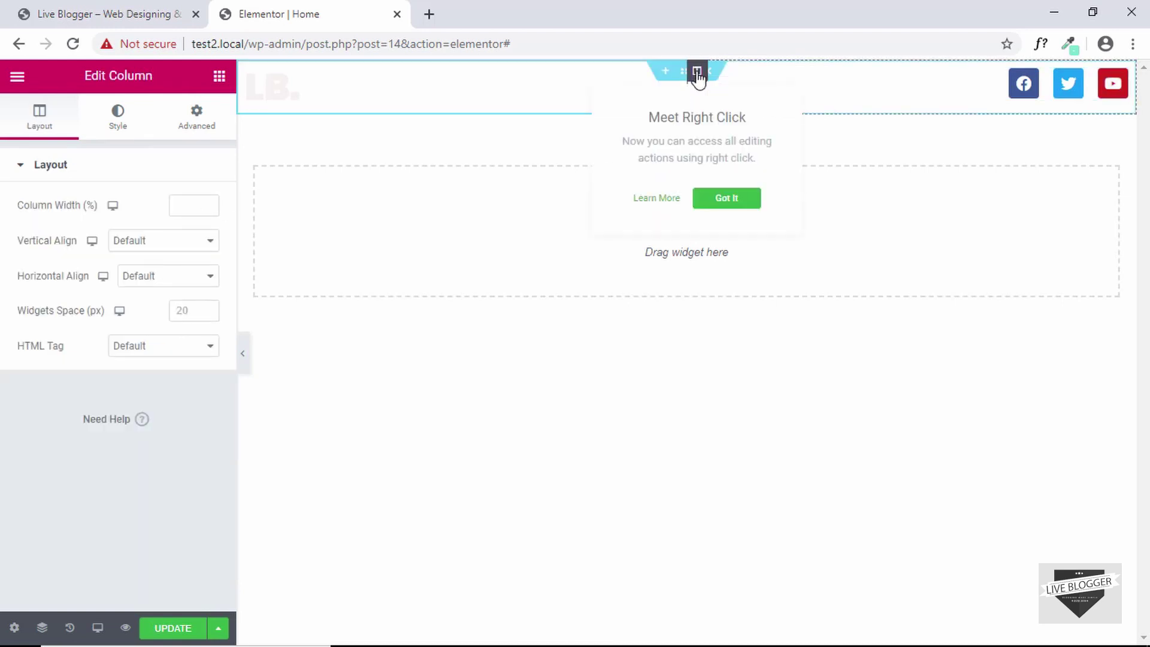
{"action": "left_click", "coordinate": [872, 93]}
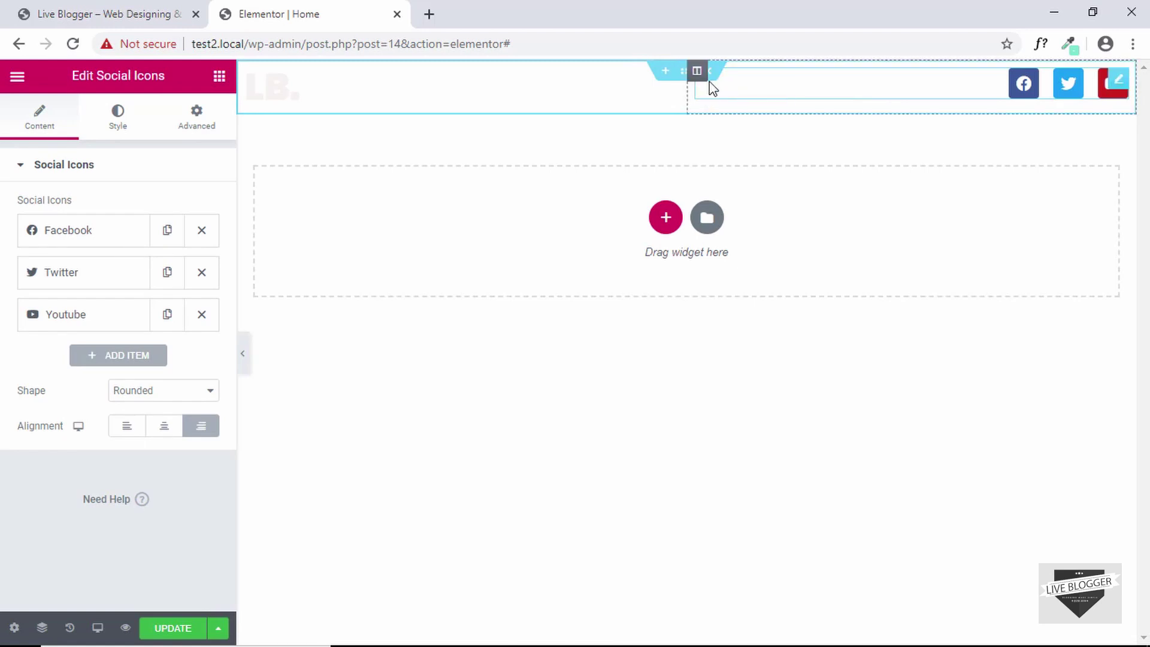
{"action": "left_click", "coordinate": [696, 72]}
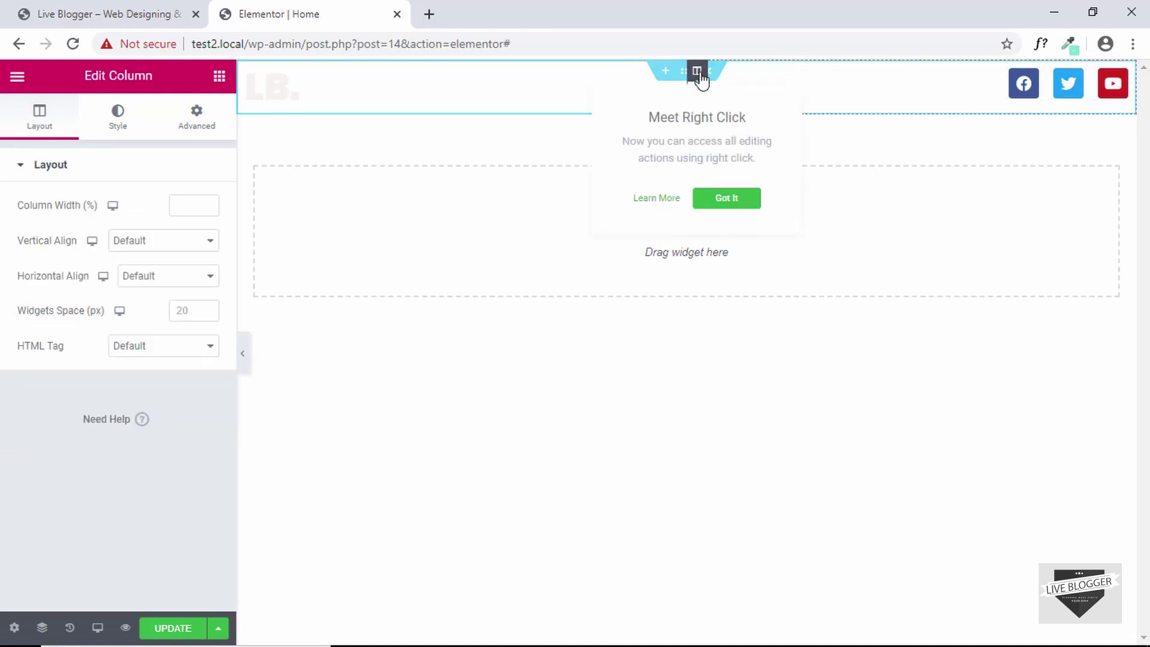
{"action": "left_click", "coordinate": [185, 247]}
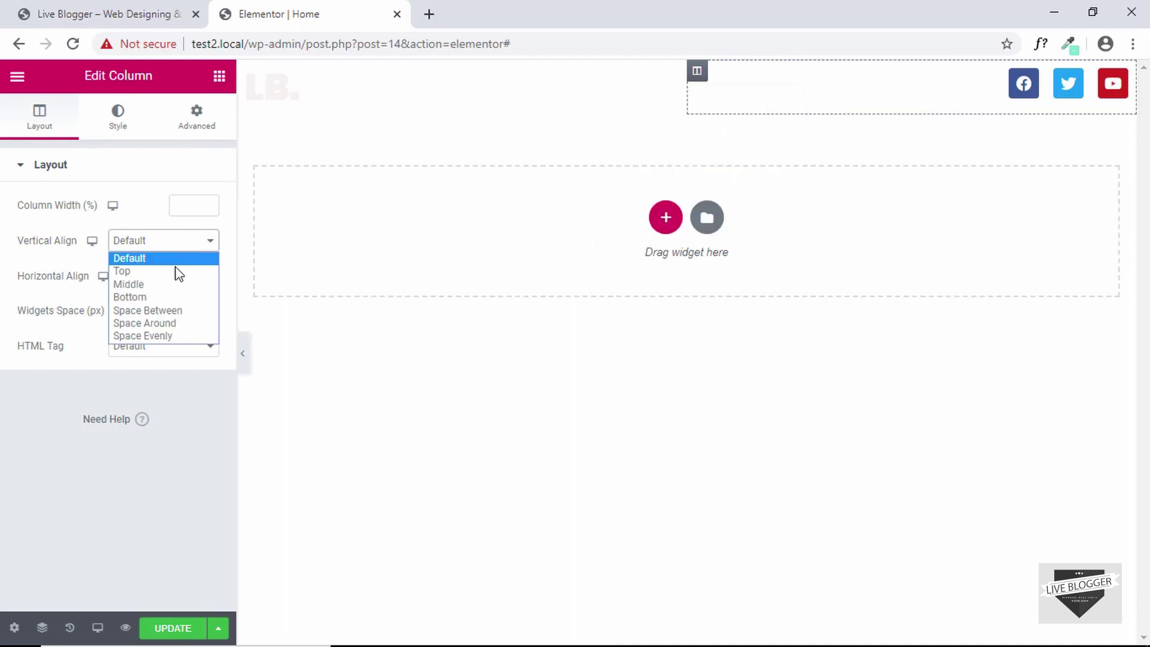
{"action": "left_click", "coordinate": [170, 282]}
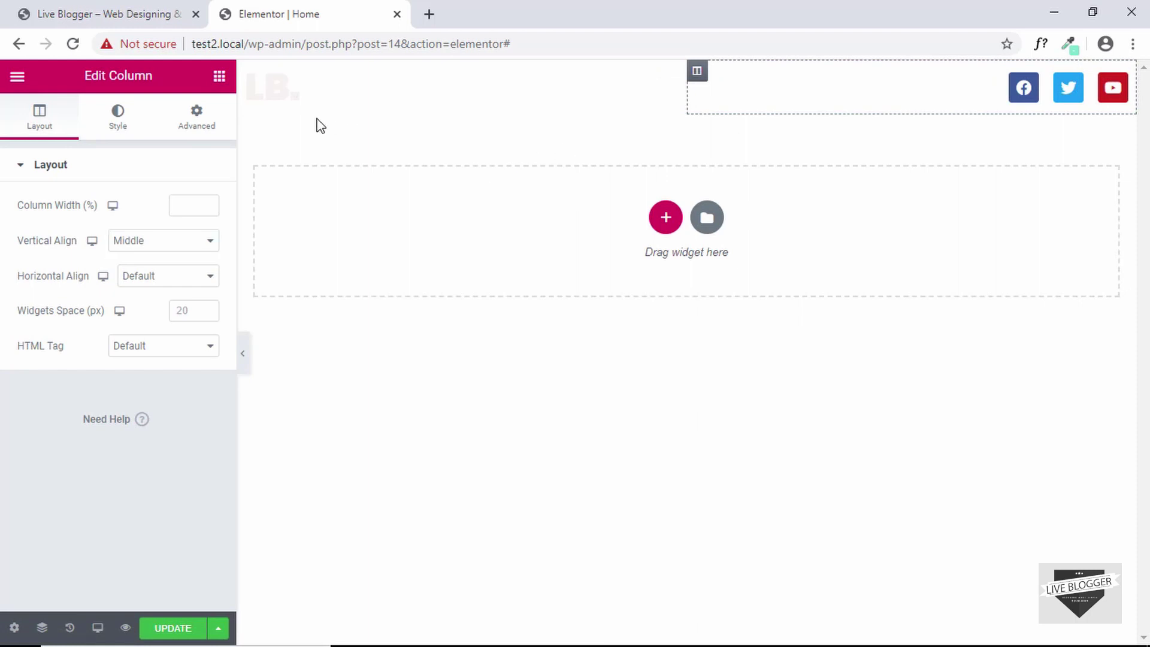
- Check the demo homepage's video hero, switch to Pixabay and search its videos for "technology"
{"action": "left_click", "coordinate": [93, 9]}
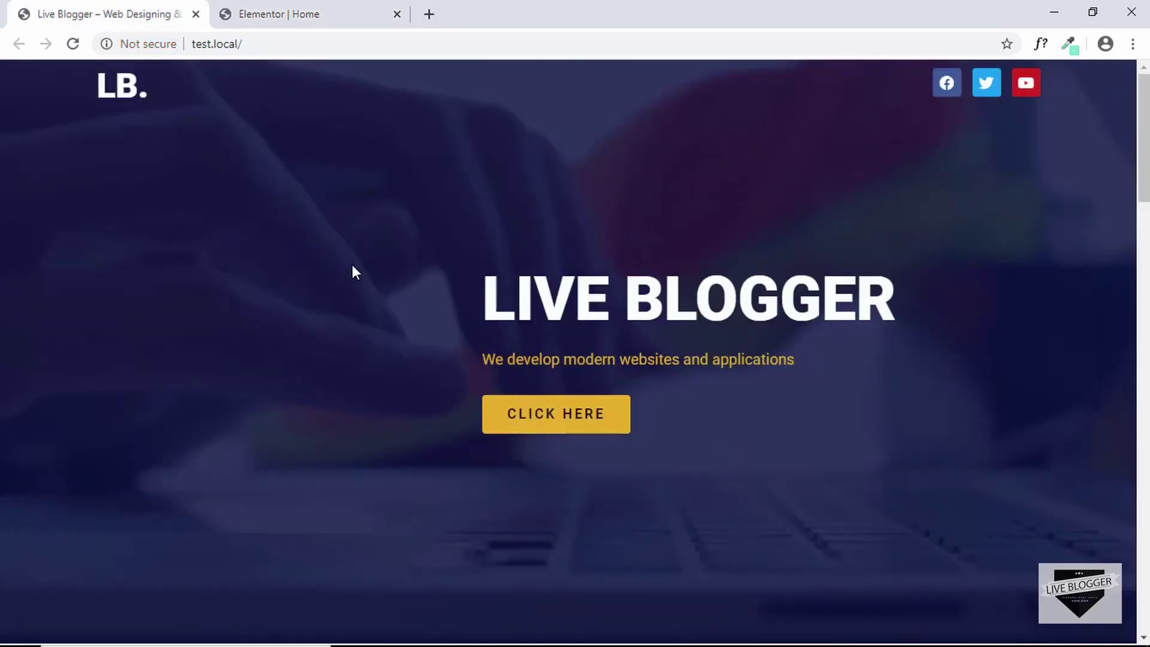
{"action": "left_click", "coordinate": [281, 11]}
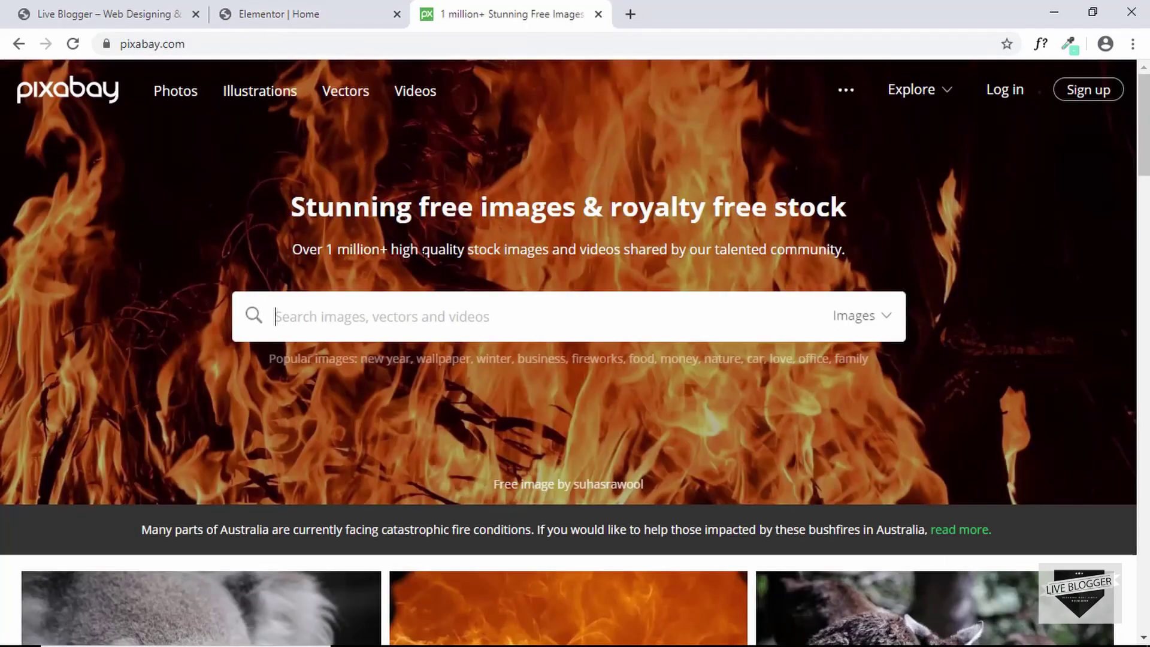
{"action": "mouse_move", "coordinate": [859, 316]}
{"action": "left_click", "coordinate": [803, 450]}
{"action": "type", "text": "tec"}
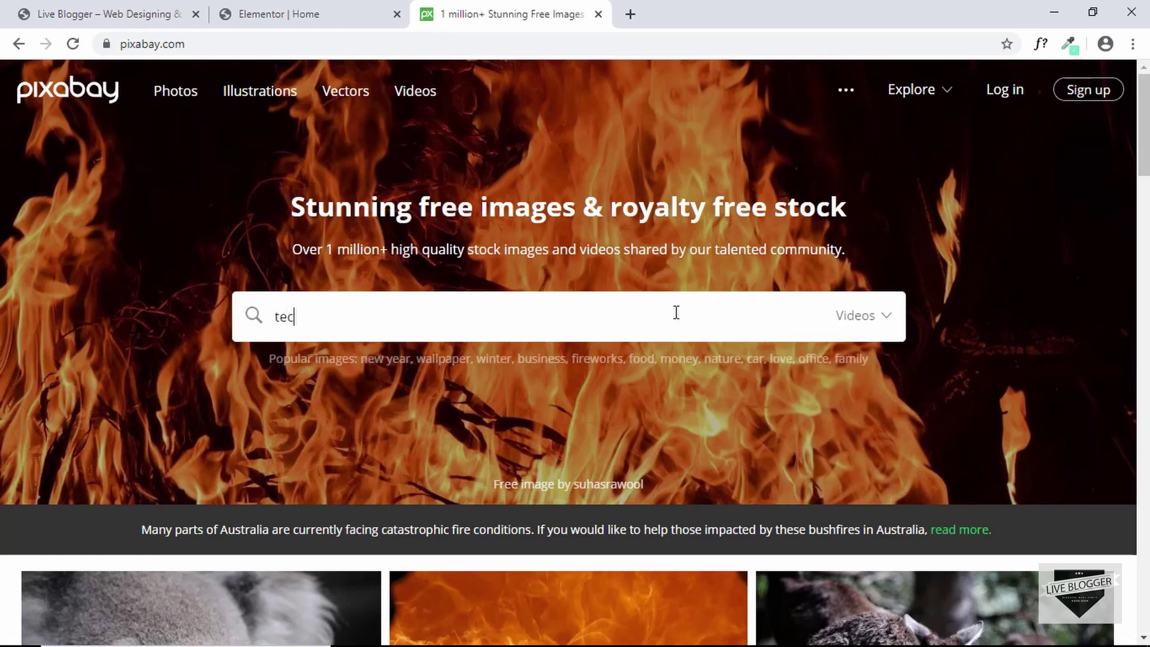
{"action": "type", "text": "hnology"}
{"action": "key", "text": "Return"}
{"action": "scroll", "coordinate": [248, 334], "scroll_direction": "down", "scroll_amount": 10}
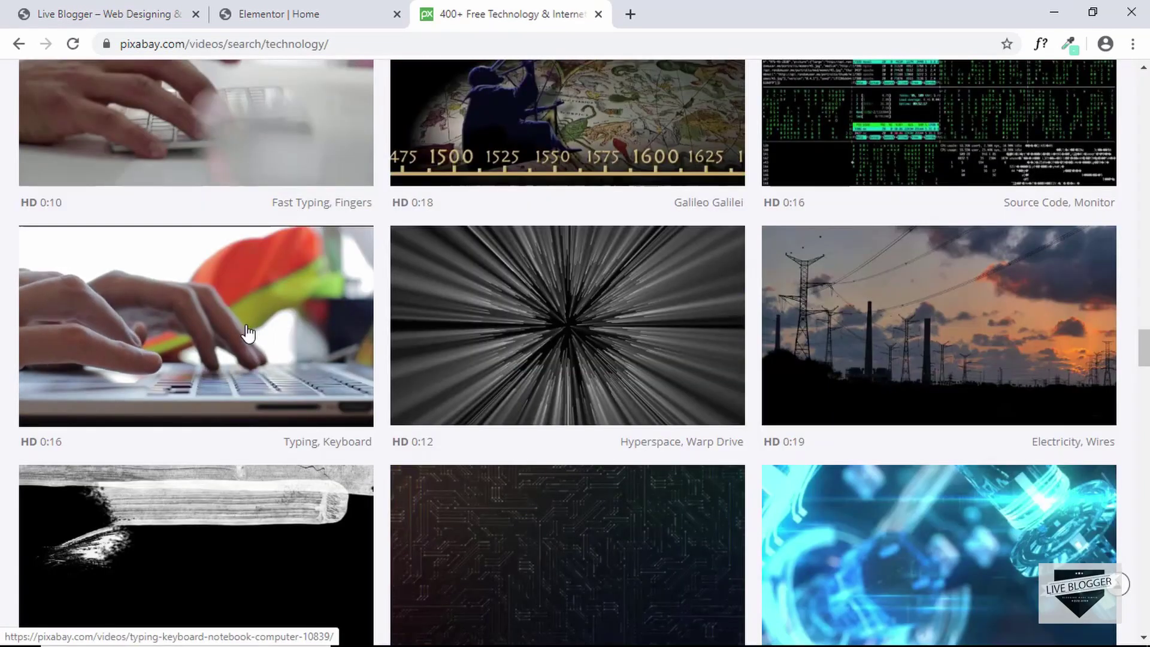
- Open the Typing, Keyboard video and download it as a 1280×720 MP4
{"action": "left_click", "coordinate": [216, 322]}
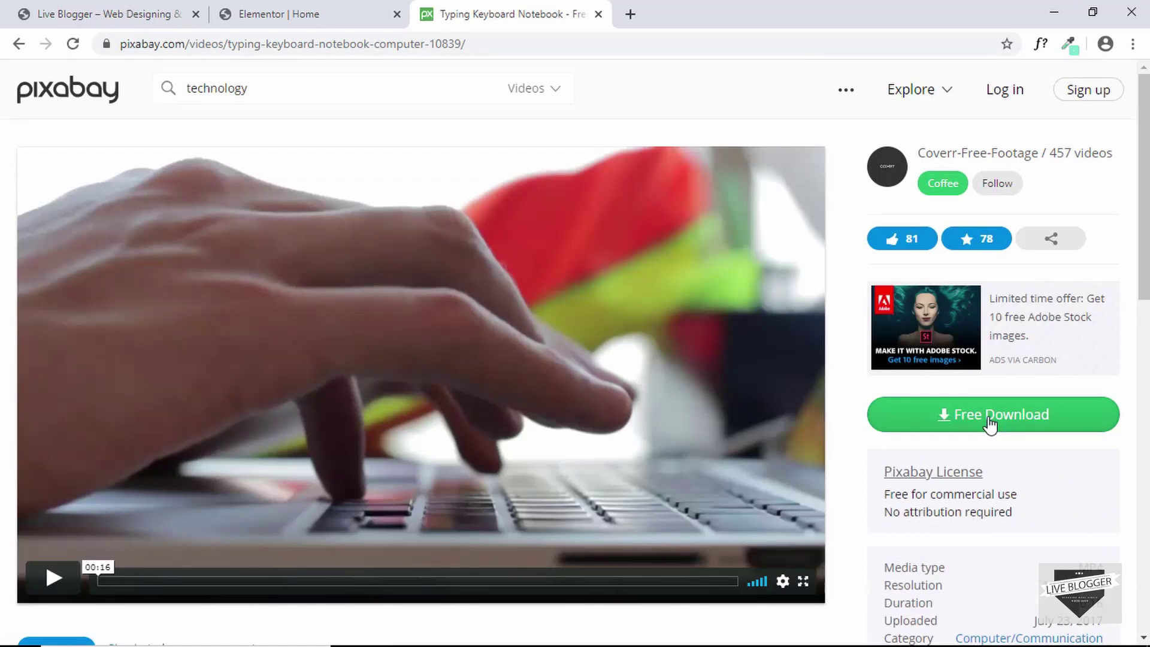
{"action": "left_click", "coordinate": [989, 419]}
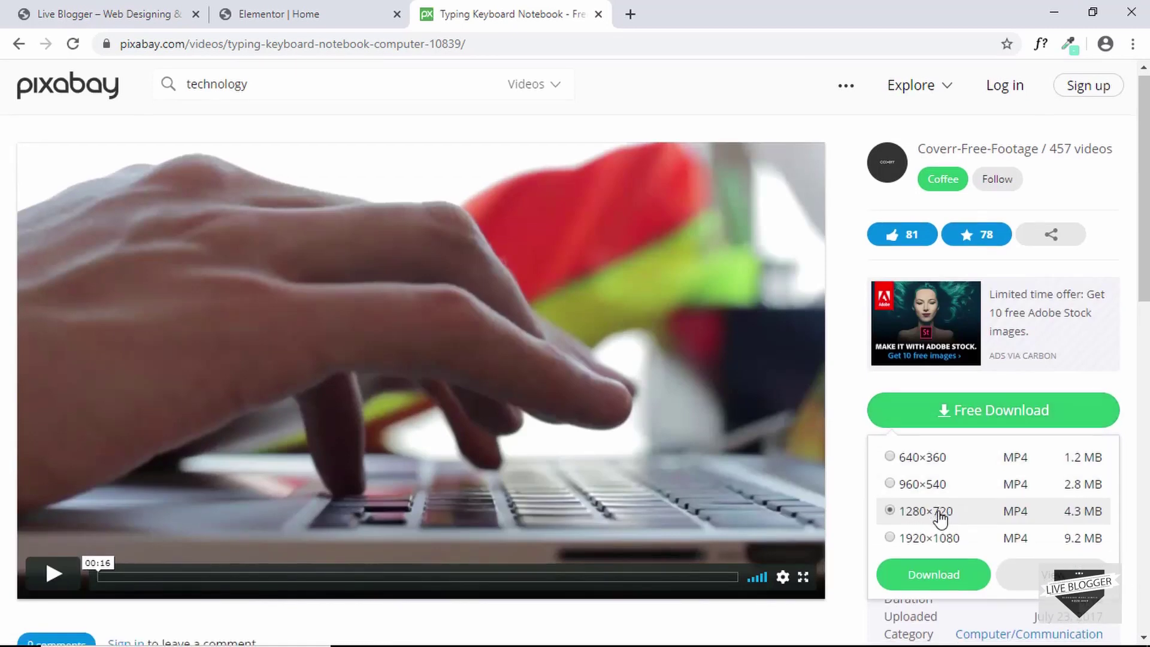
{"action": "scroll", "coordinate": [934, 515], "scroll_direction": "down", "scroll_amount": 1}
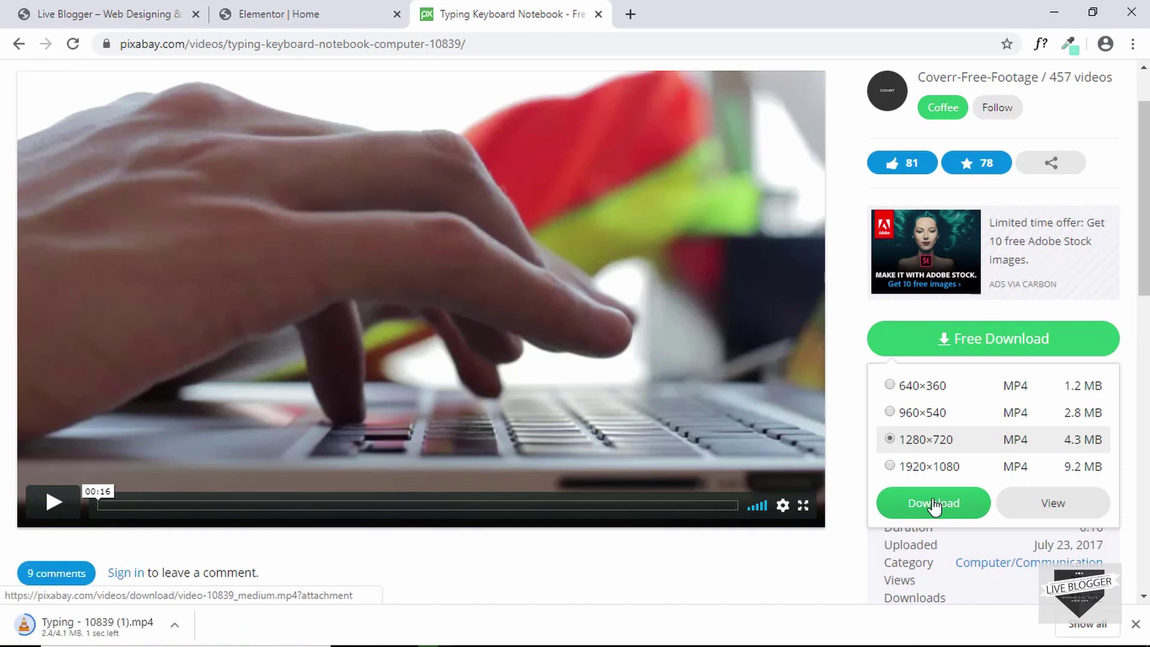
- Upload Typing - 10839 (1).mp4 to the test2.local WordPress media library and select its file URL for copying
{"action": "left_click", "coordinate": [283, 14]}
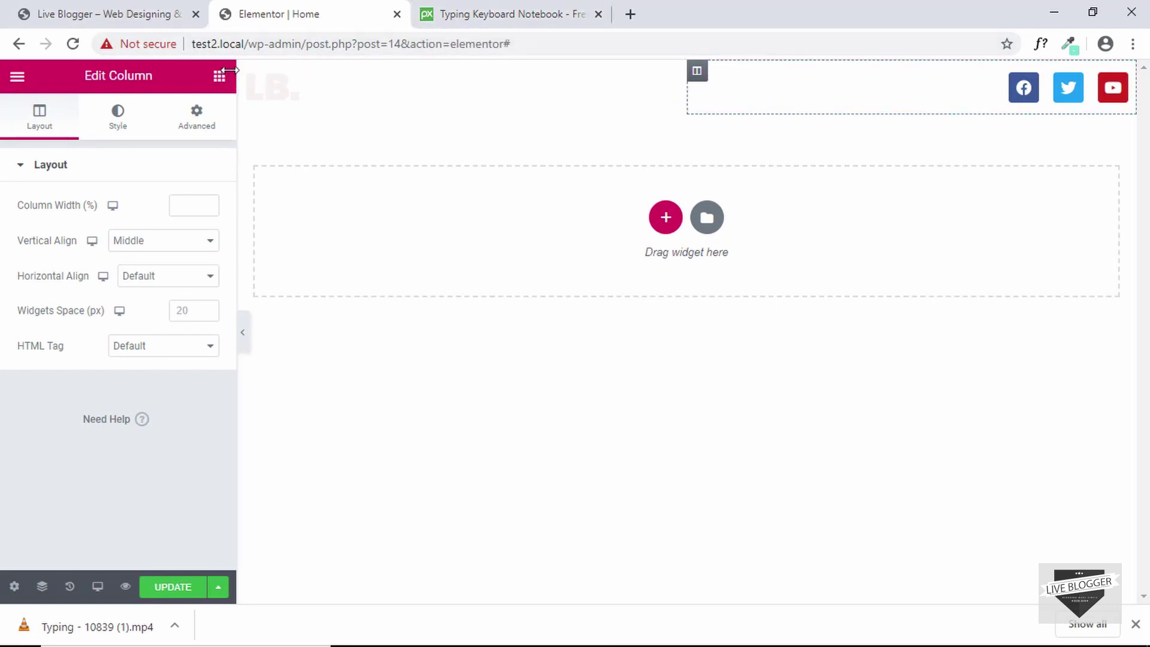
{"action": "left_click_drag", "start_coordinate": [192, 44], "coordinate": [509, 14]}
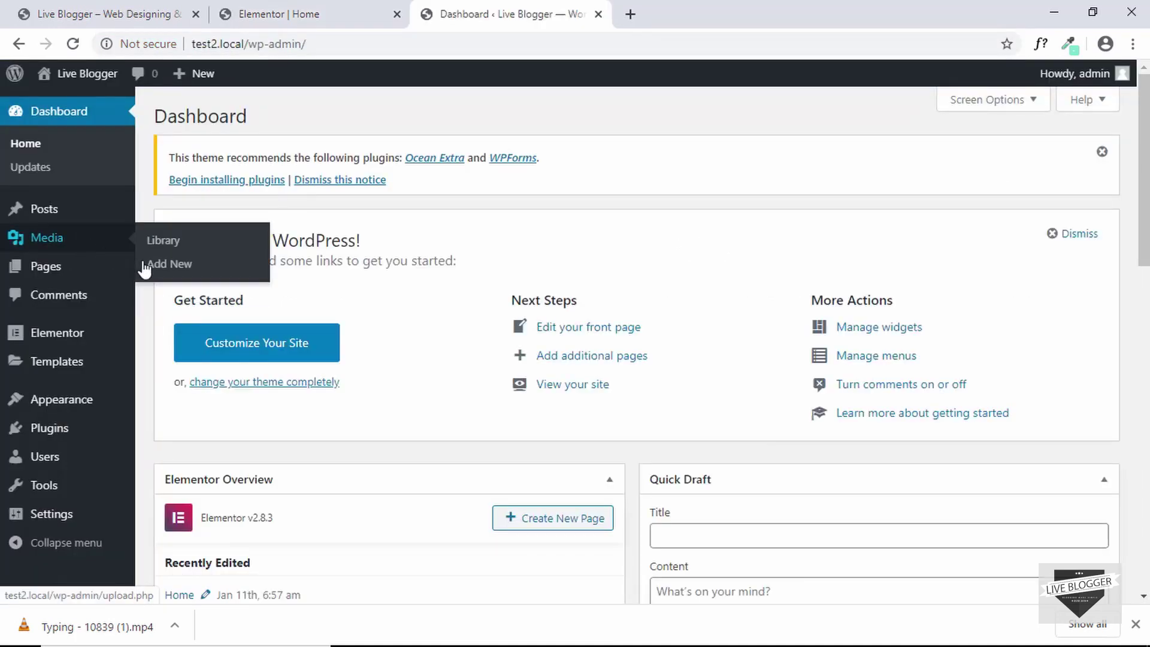
{"action": "left_click", "coordinate": [170, 270]}
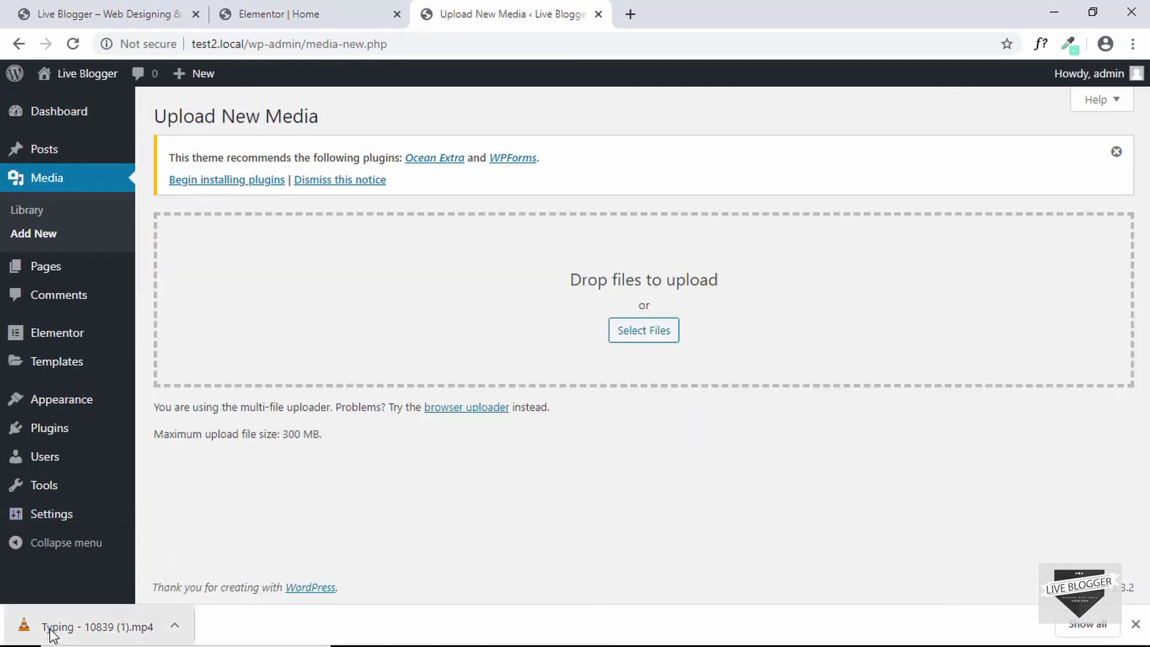
{"action": "left_click_drag", "start_coordinate": [53, 635], "coordinate": [643, 321]}
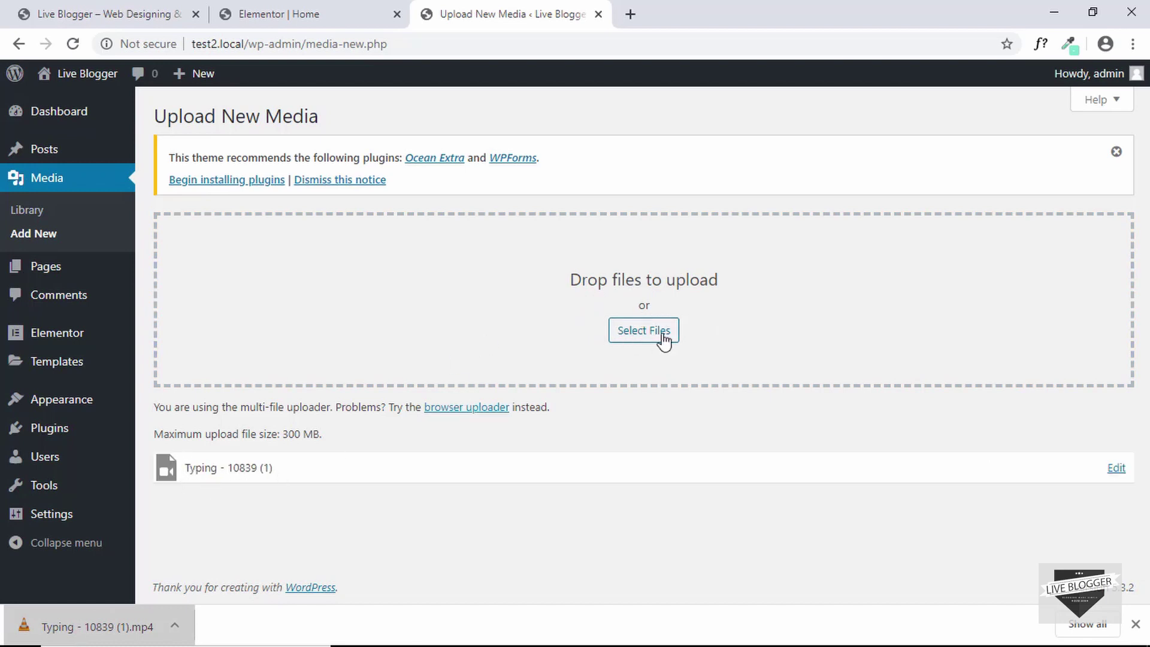
{"action": "left_click", "coordinate": [1116, 469]}
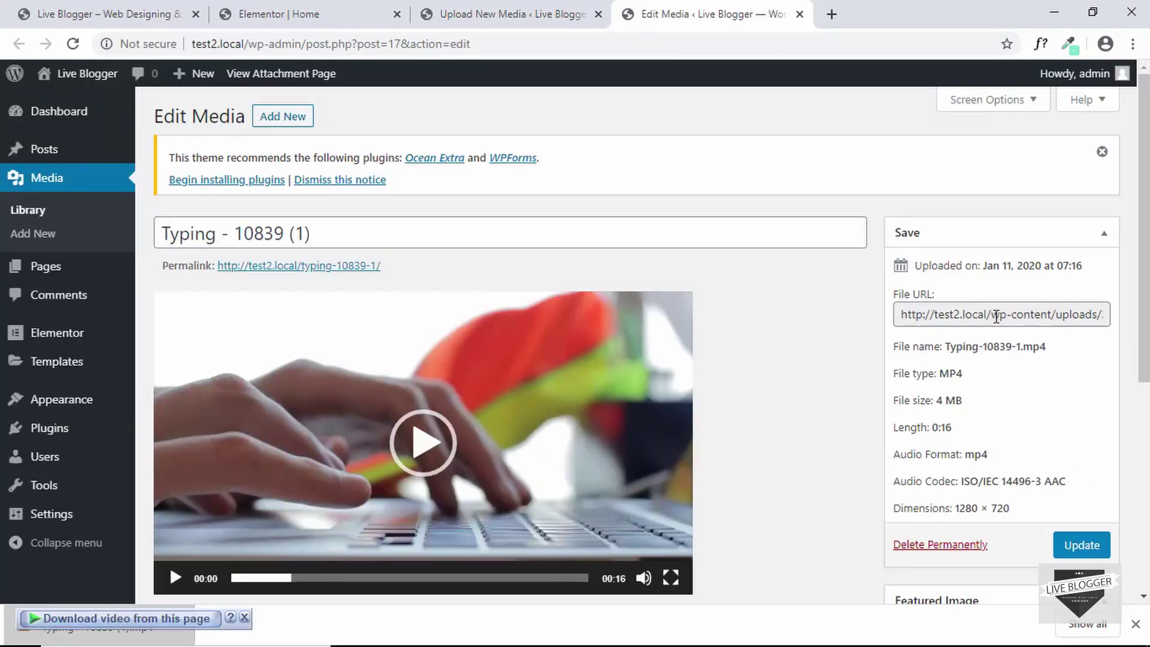
{"action": "left_click", "coordinate": [996, 318]}
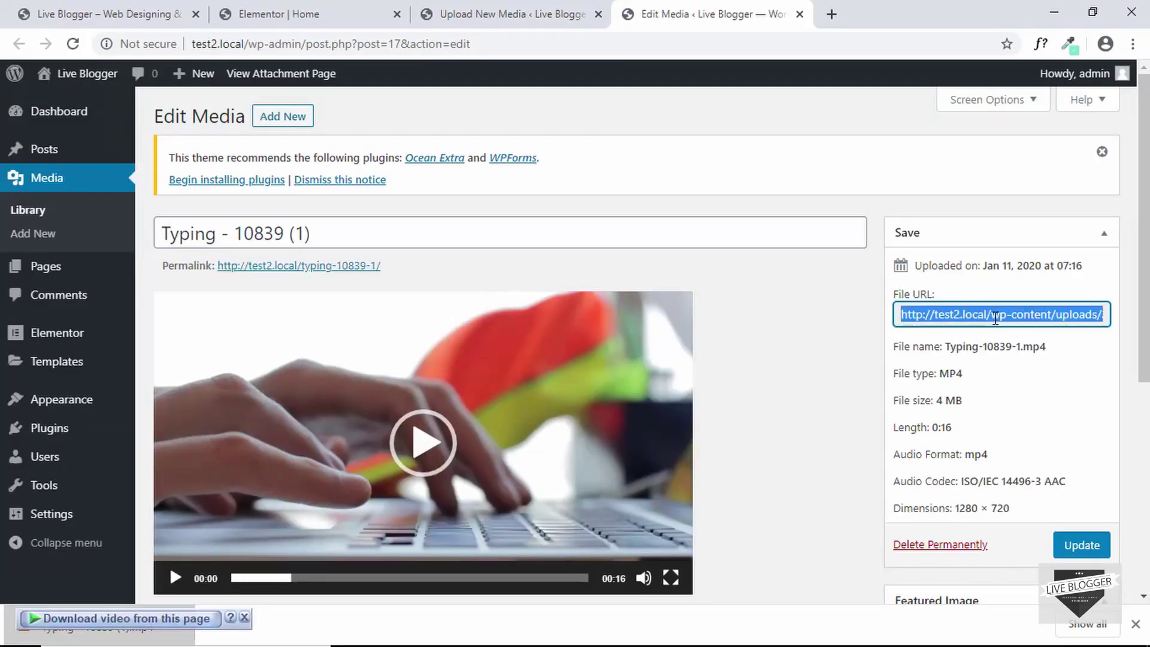
- Add a single-column section below the header on the Elementor Home page and set its height to Fit To Screen
{"action": "left_click", "coordinate": [309, 18]}
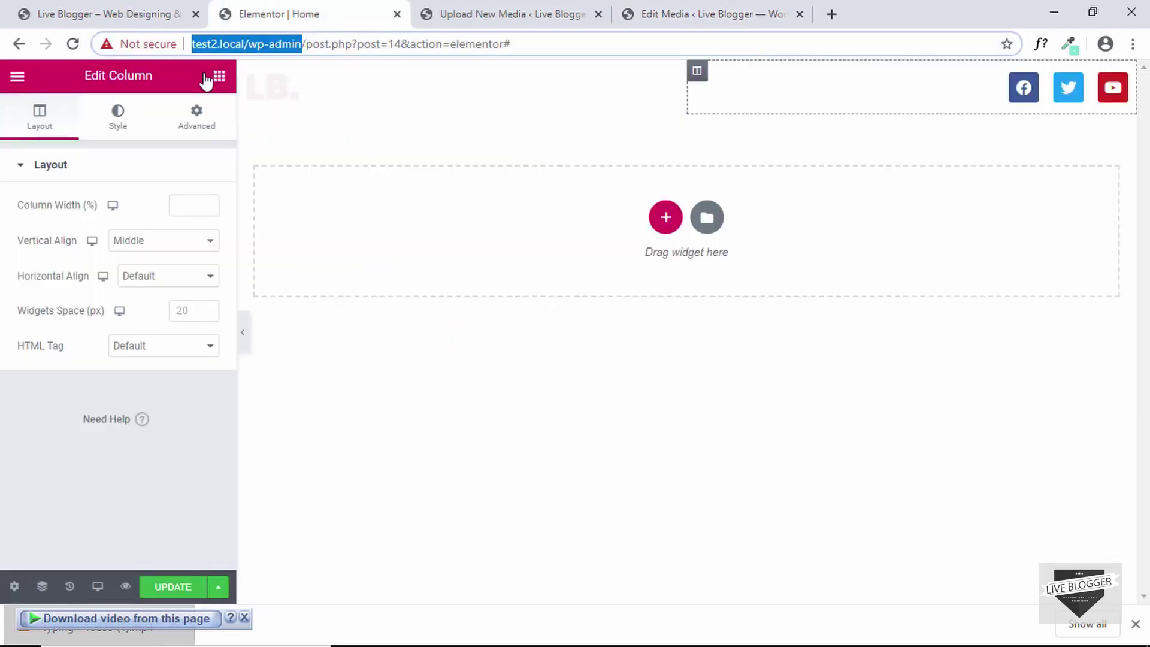
{"action": "left_click", "coordinate": [219, 77]}
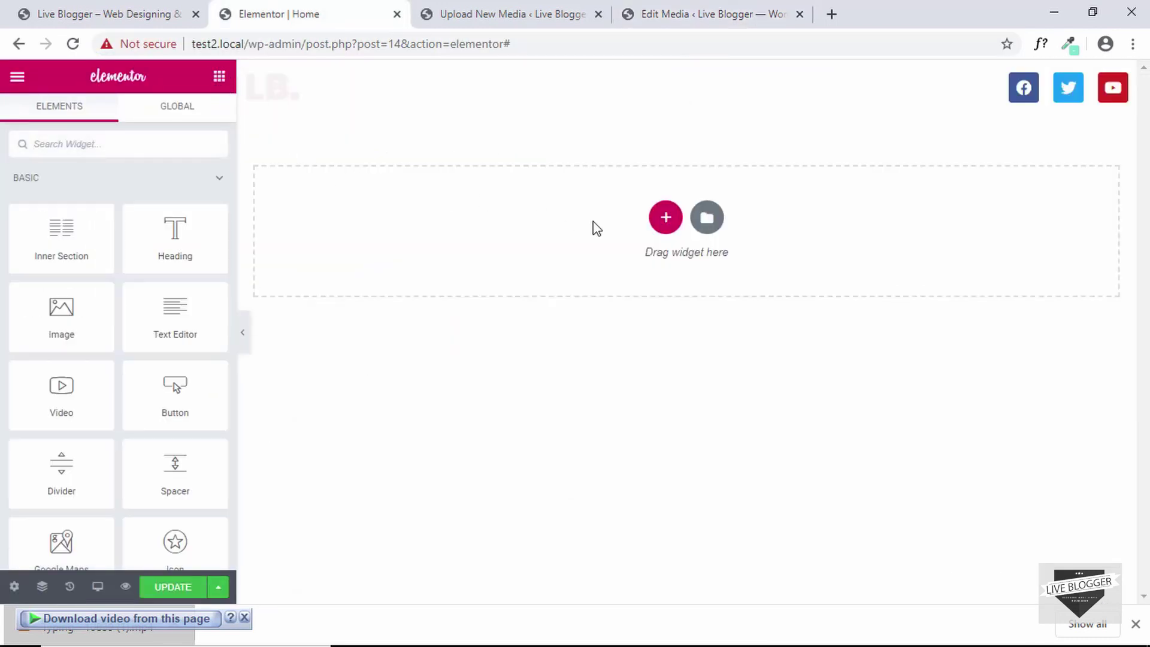
{"action": "left_click", "coordinate": [667, 223]}
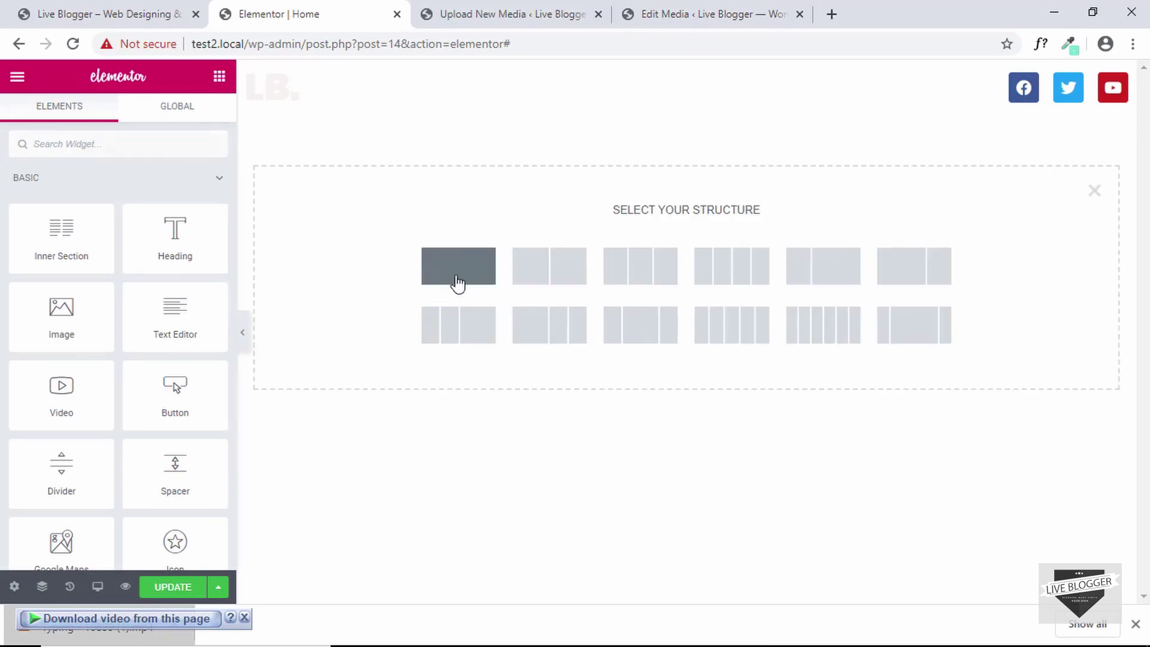
{"action": "left_click", "coordinate": [105, 12]}
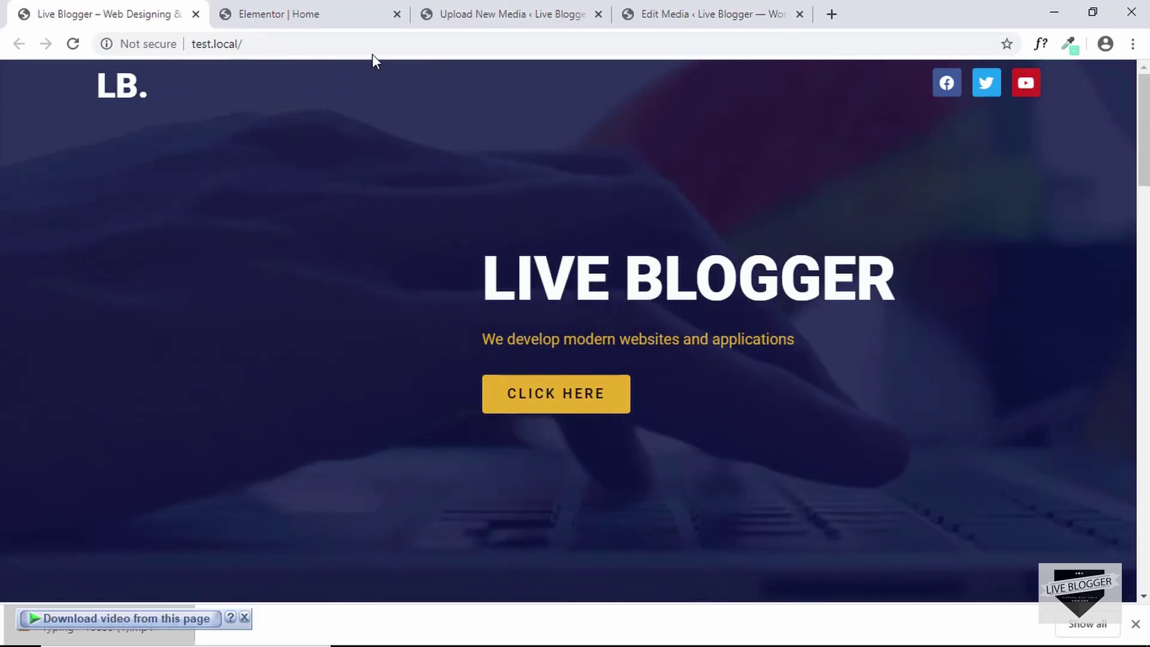
{"action": "left_click", "coordinate": [359, 15]}
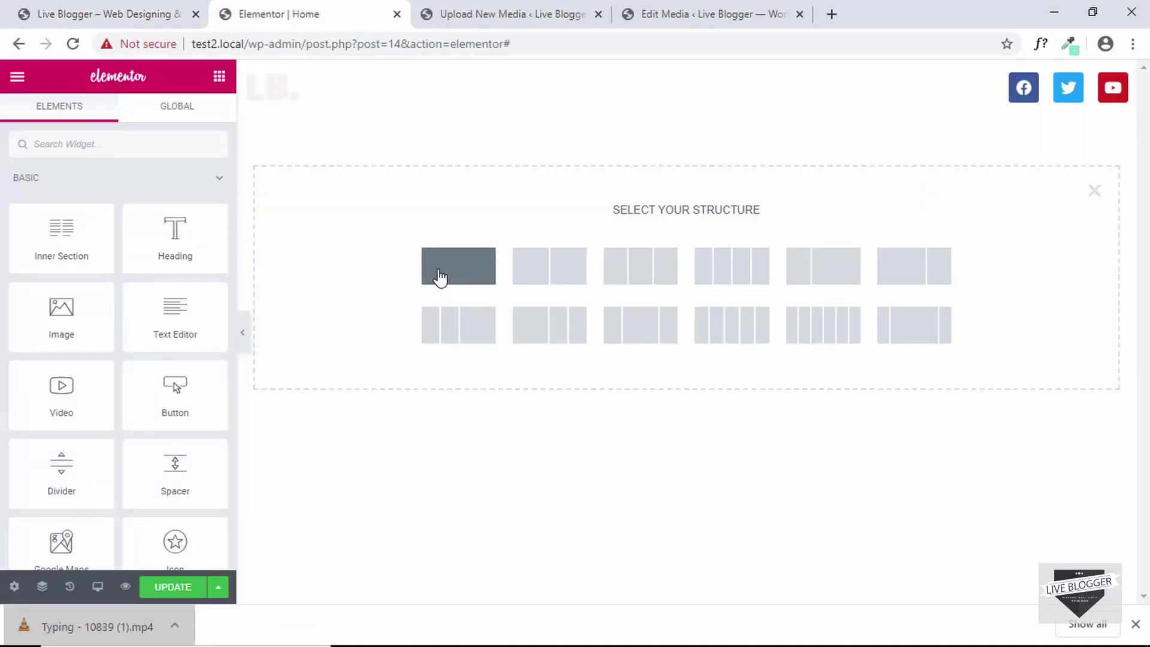
{"action": "left_click", "coordinate": [460, 271]}
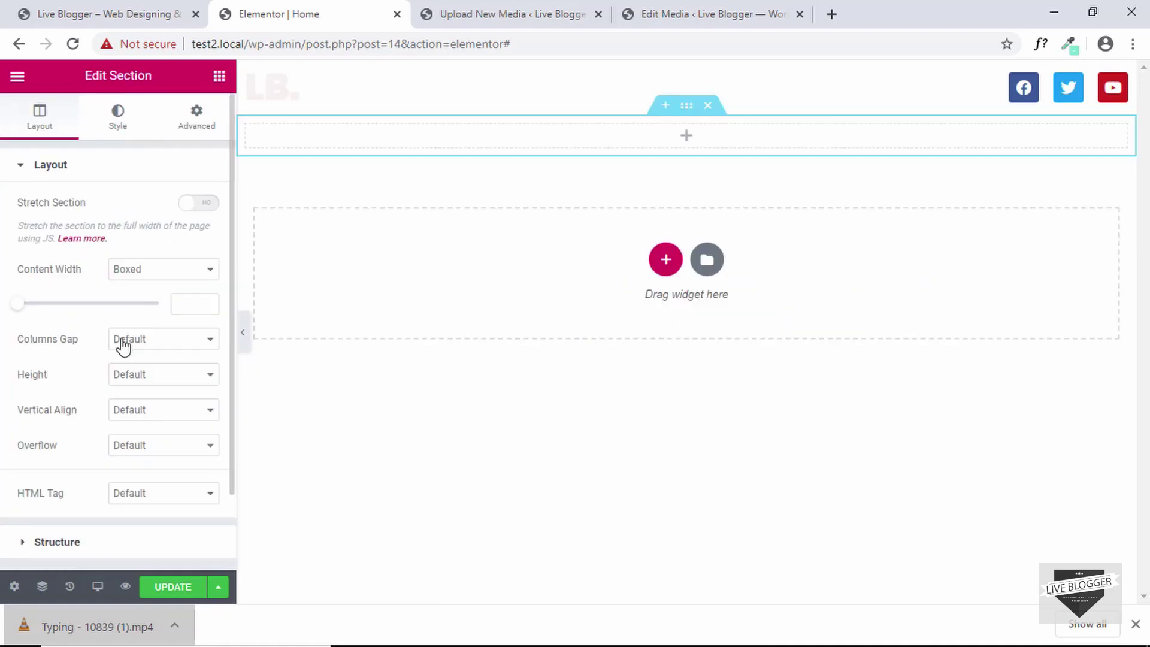
{"action": "left_click", "coordinate": [180, 378]}
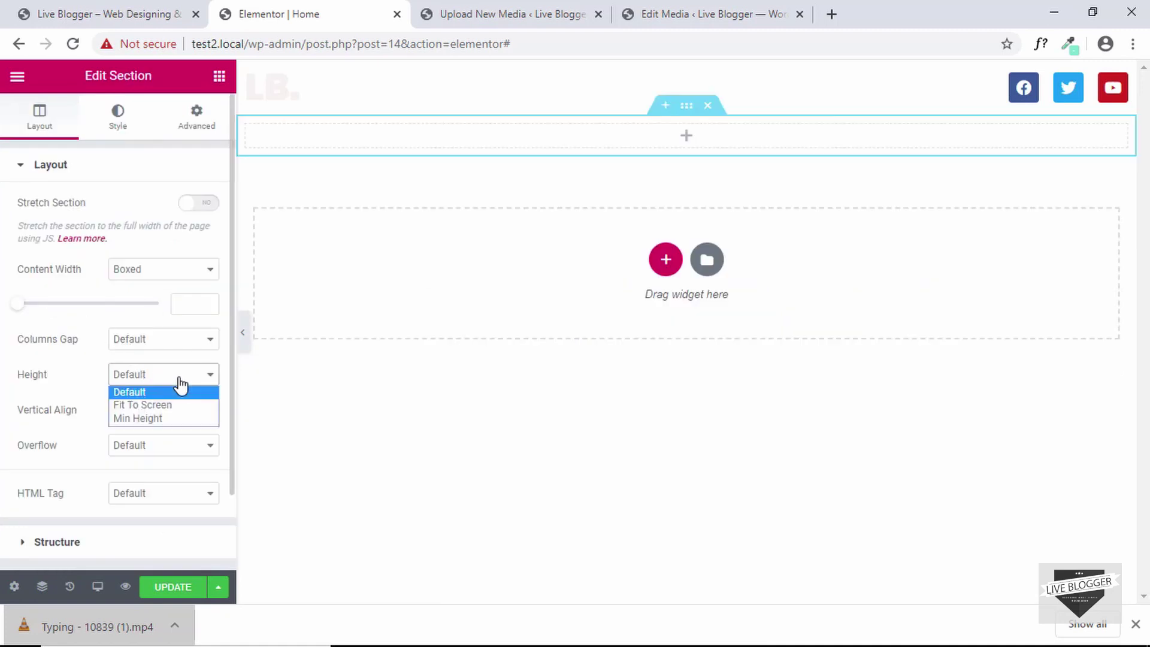
{"action": "left_click", "coordinate": [168, 405]}
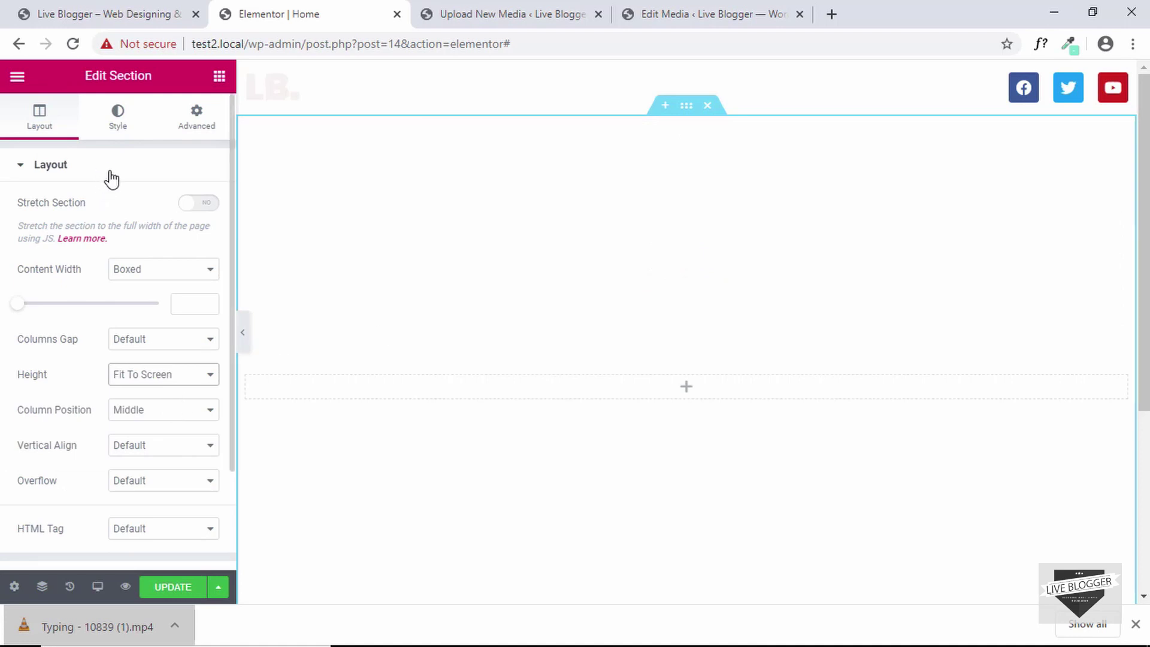
{"action": "left_click", "coordinate": [119, 137]}
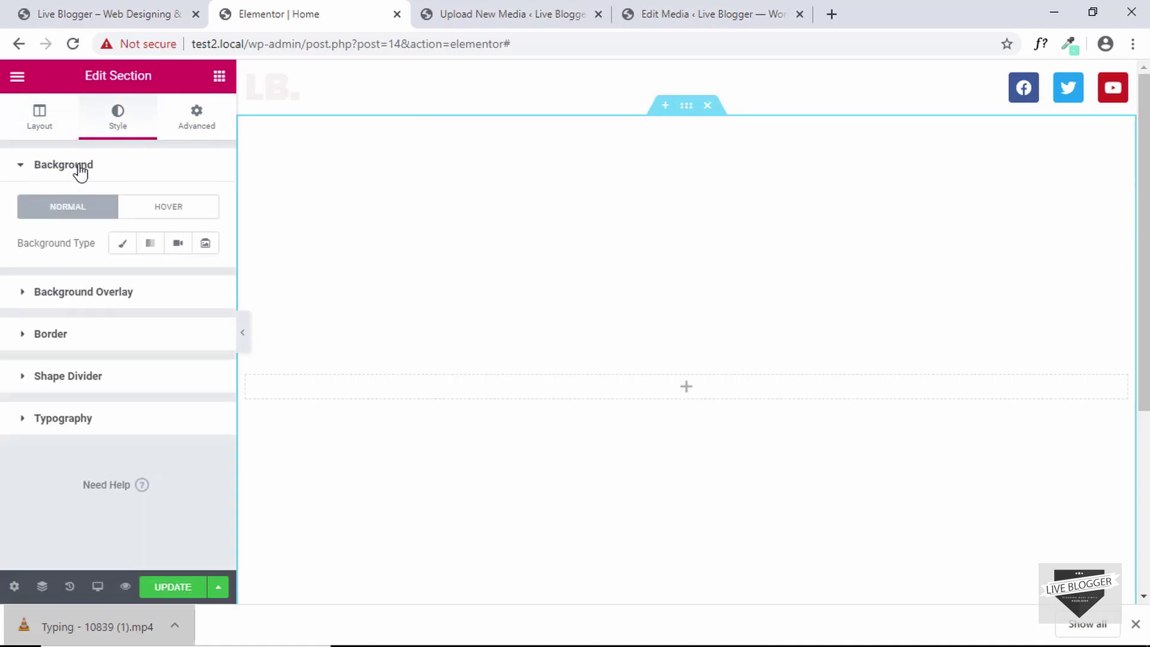
{"action": "left_click", "coordinate": [178, 245]}
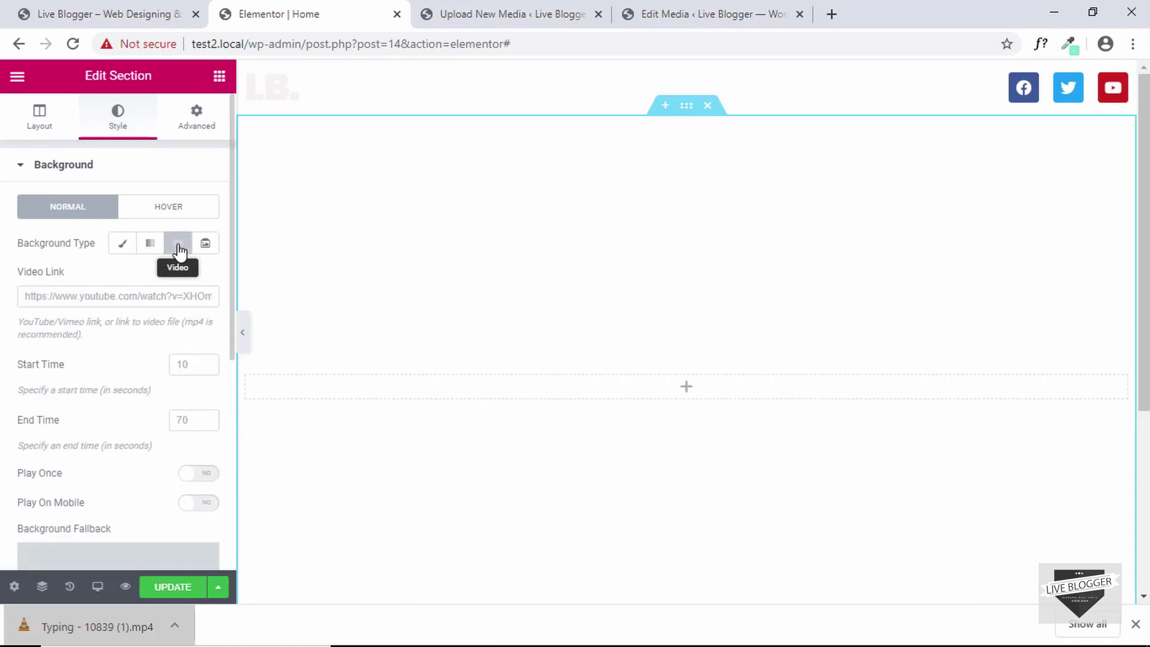
{"action": "left_click", "coordinate": [112, 296]}
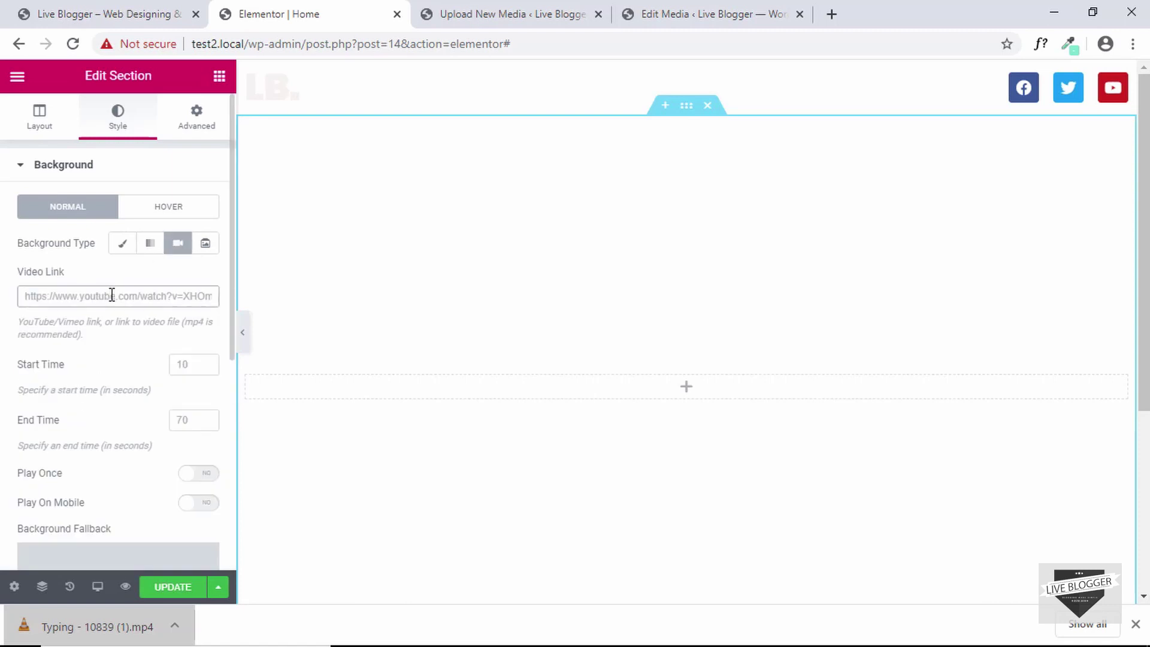
{"action": "type", "text": "http://test2.local/wp-content/uploads/2020/01/Typing-10839-1.mp4"}
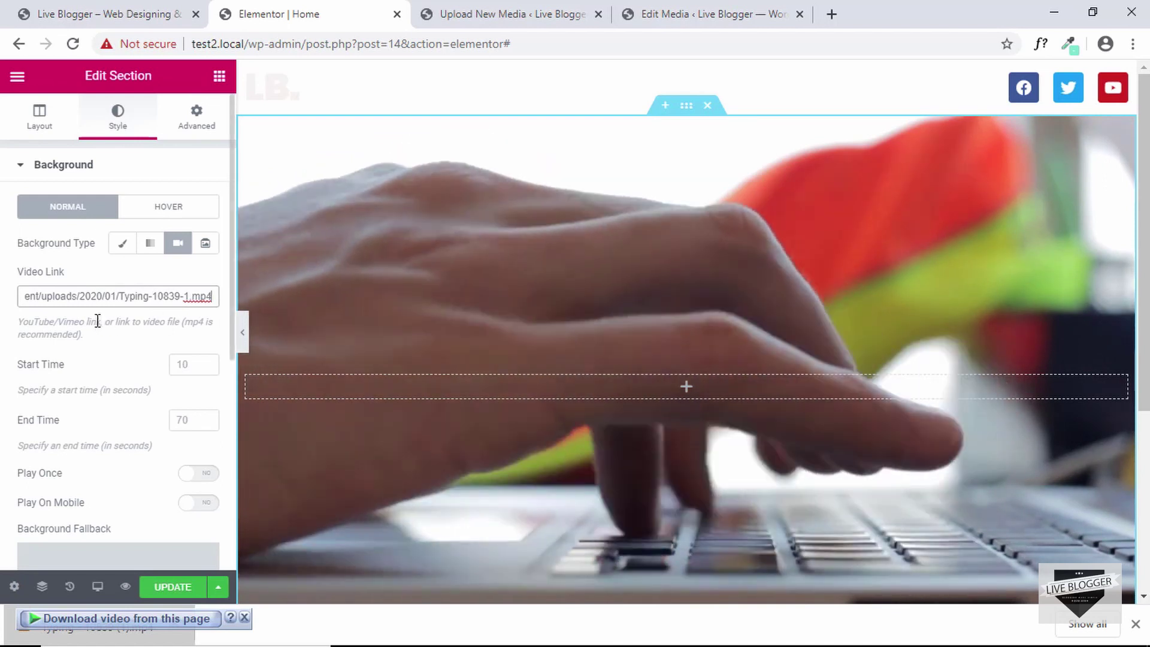
{"action": "scroll", "coordinate": [98, 336], "scroll_direction": "down", "scroll_amount": 4}
{"action": "scroll", "coordinate": [96, 335], "scroll_direction": "down", "scroll_amount": 3}
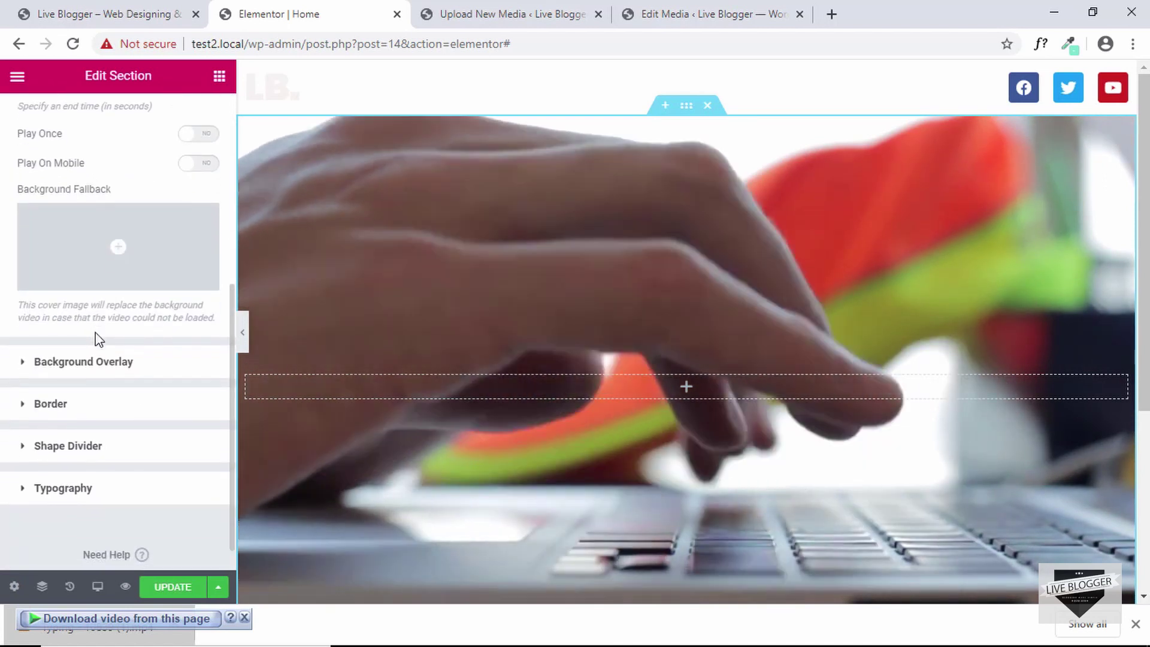
{"action": "scroll", "coordinate": [95, 331], "scroll_direction": "up", "scroll_amount": 1}
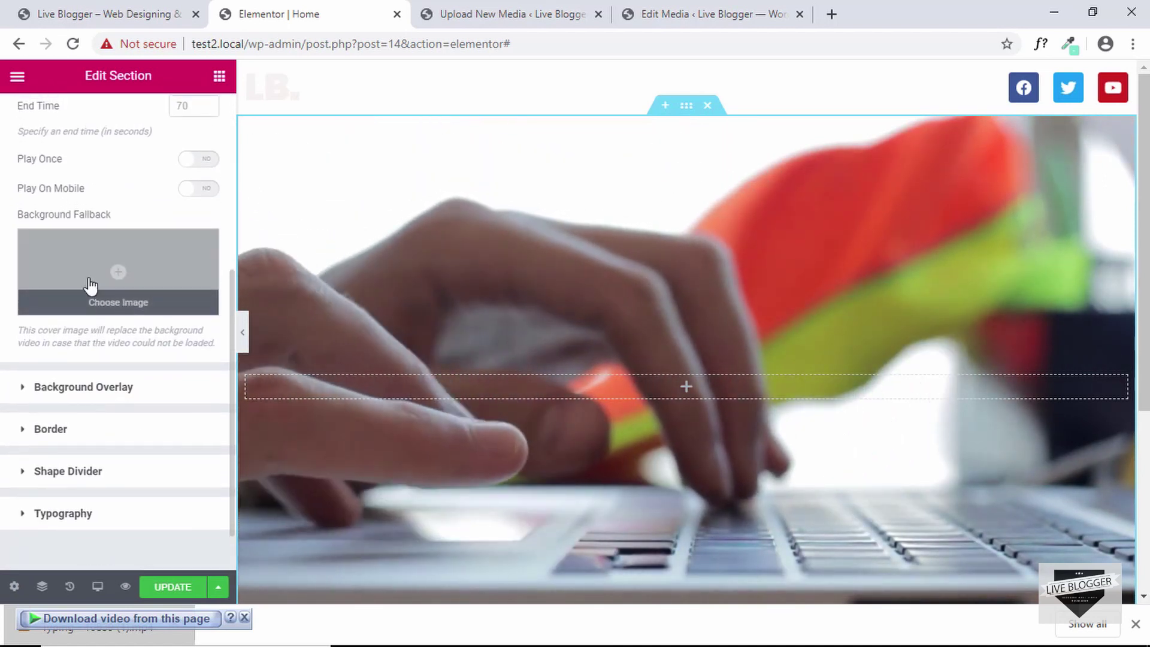
{"action": "mouse_move", "coordinate": [123, 292]}
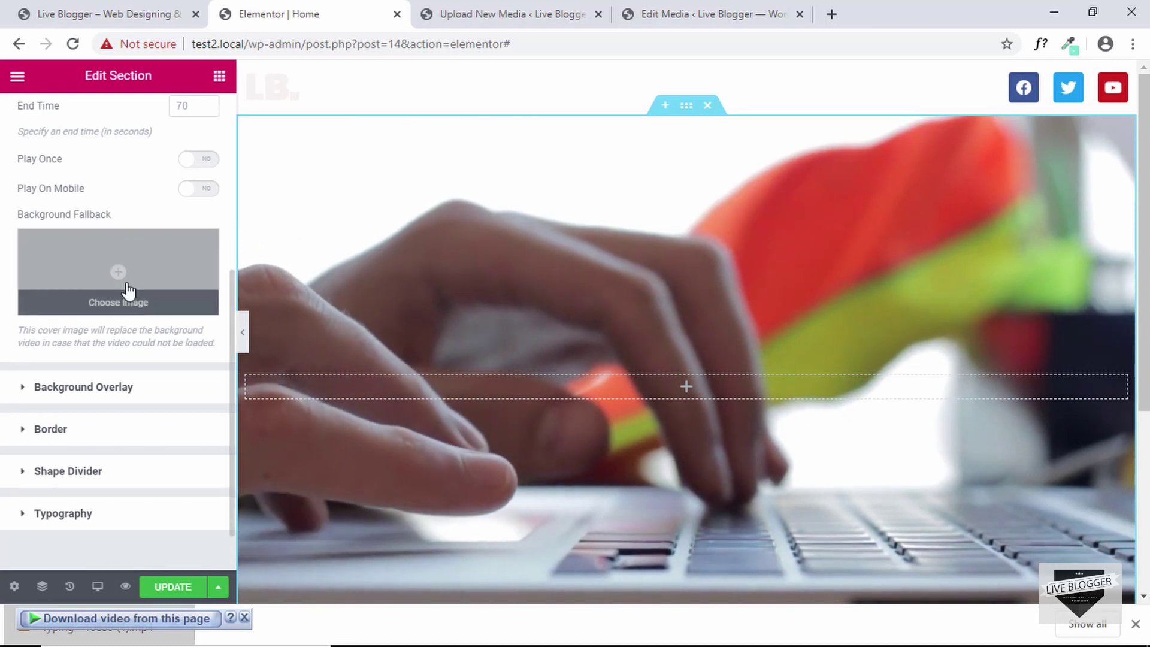
{"action": "scroll", "coordinate": [114, 329], "scroll_direction": "down", "scroll_amount": 1}
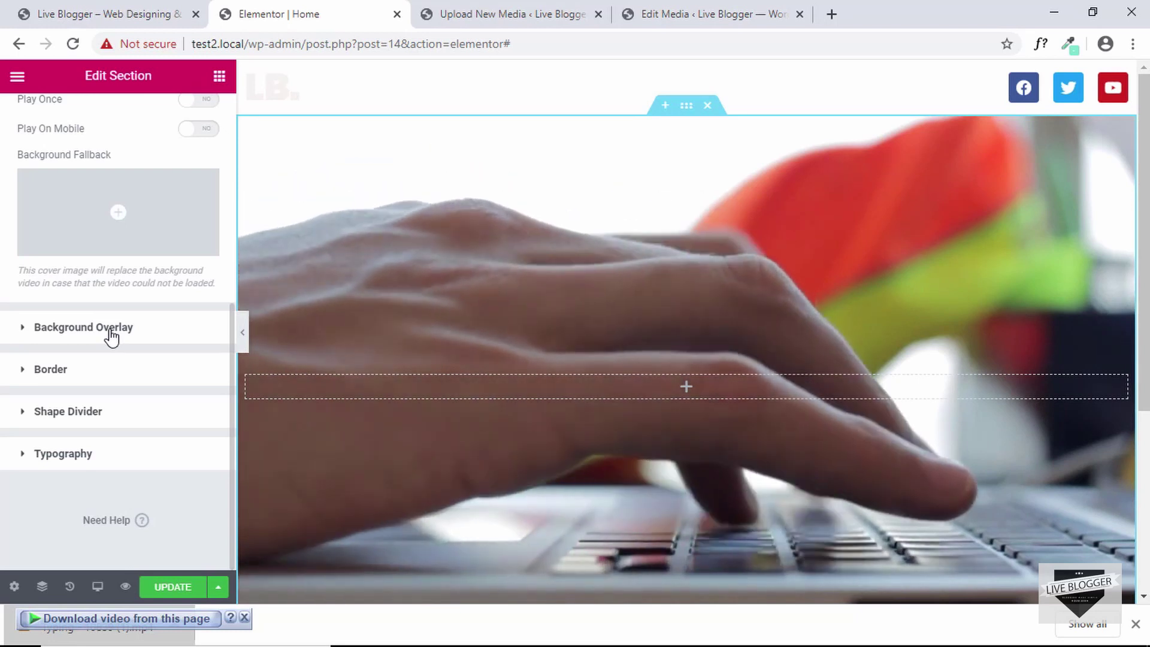
- Give the hero section a classic background overlay in dark navy blue and raise its opacity so the video is strongly tinted
{"action": "left_click", "coordinate": [110, 331]}
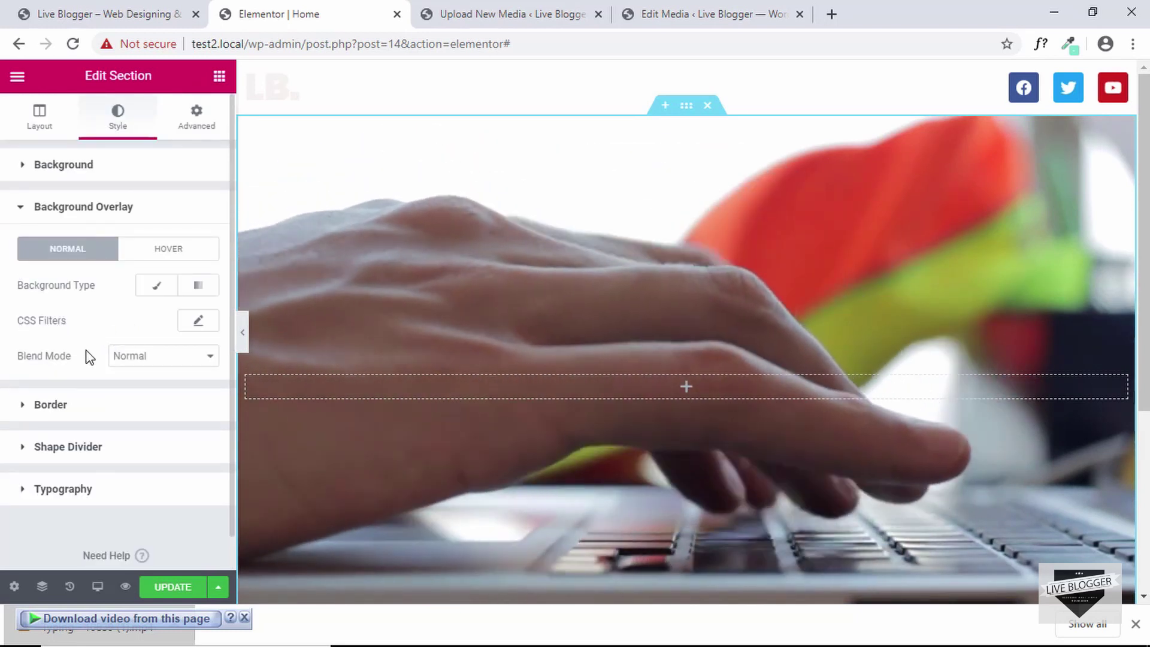
{"action": "scroll", "coordinate": [85, 355], "scroll_direction": "down", "scroll_amount": 1}
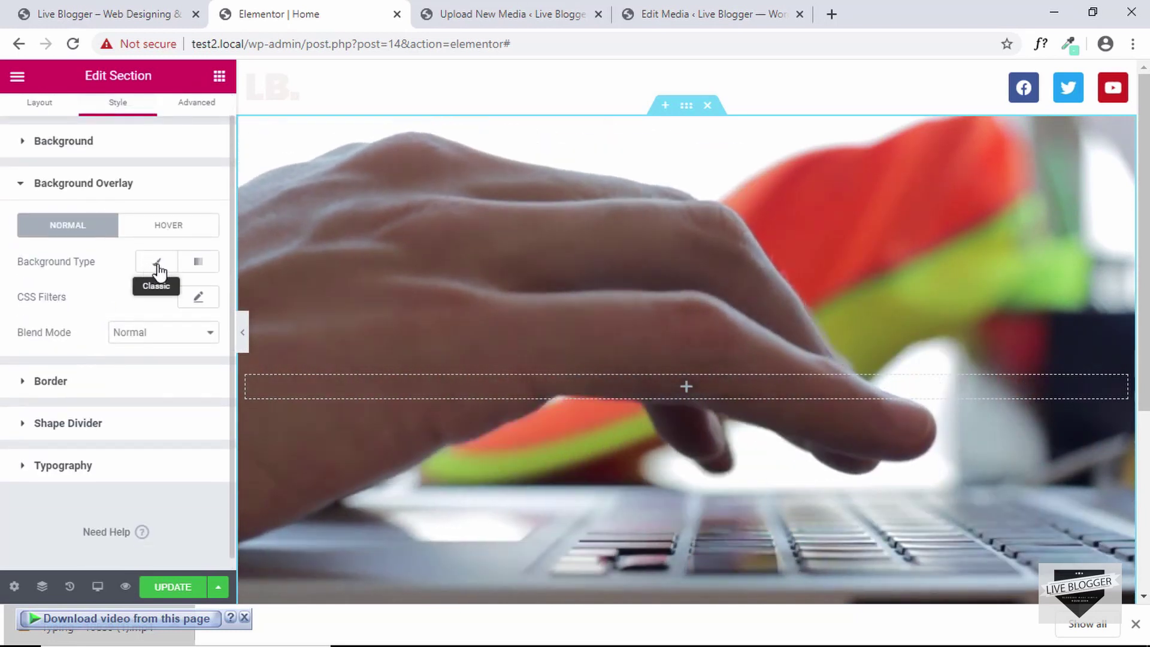
{"action": "left_click", "coordinate": [159, 264]}
{"action": "left_click", "coordinate": [198, 296]}
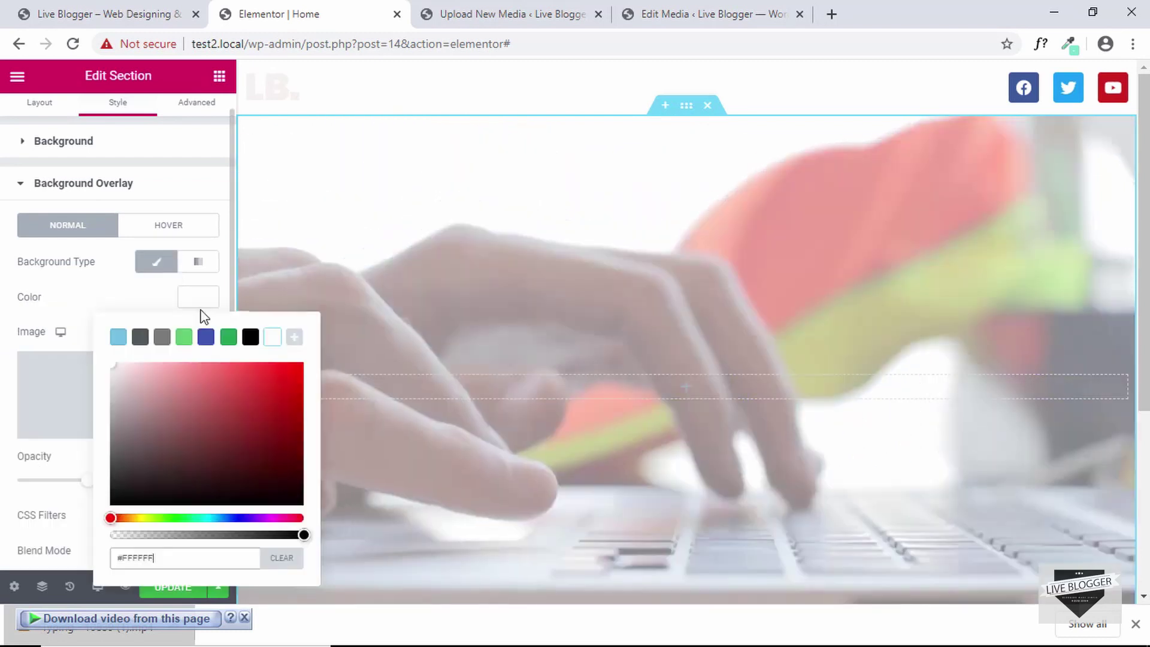
{"action": "left_click", "coordinate": [206, 338]}
{"action": "mouse_move", "coordinate": [264, 403]}
{"action": "left_mouse_down"}
{"action": "mouse_move", "coordinate": [296, 462]}
{"action": "mouse_move", "coordinate": [282, 470]}
{"action": "left_mouse_up"}
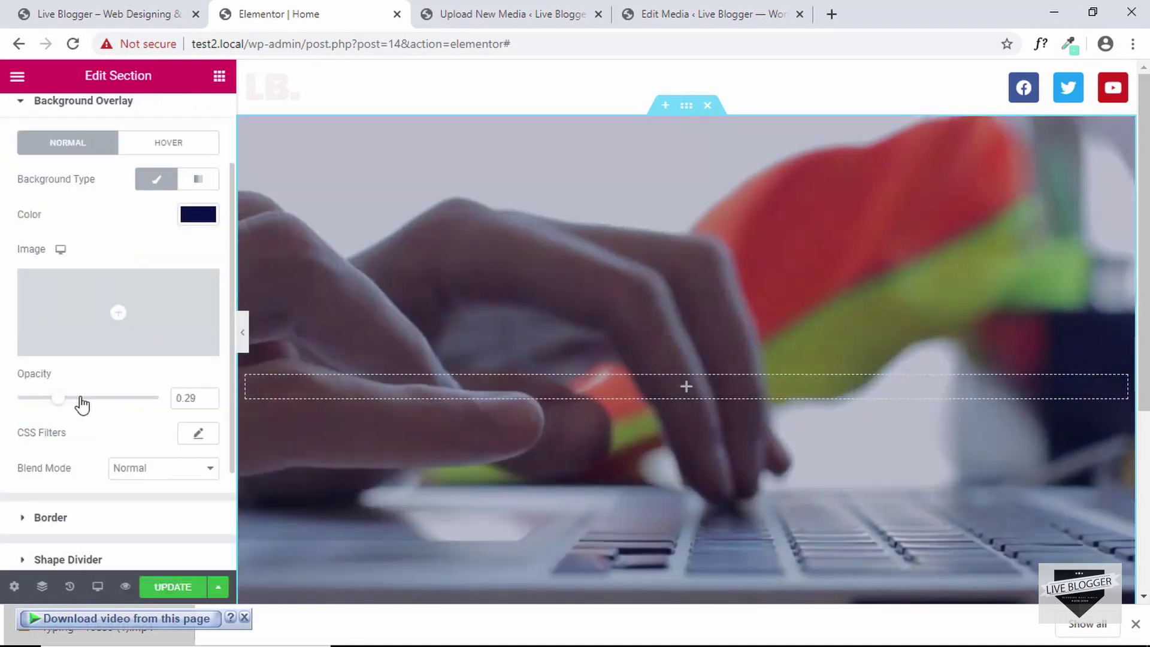
{"action": "left_click_drag", "start_coordinate": [82, 405], "coordinate": [135, 406]}
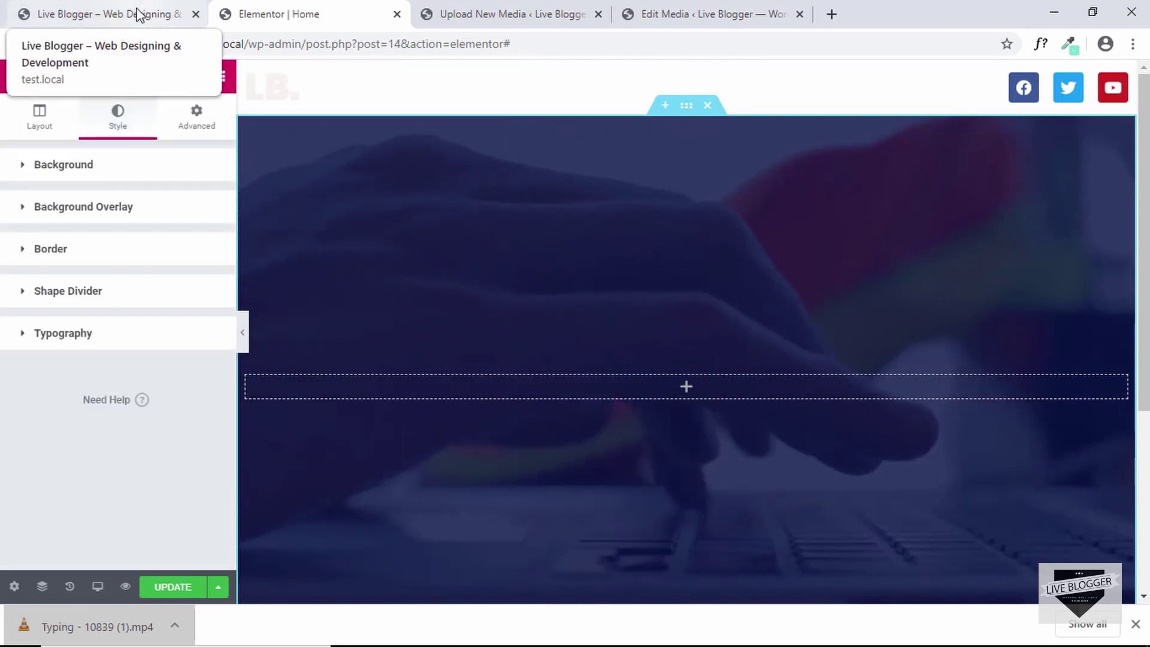
- Compare with the demo homepage, unlink the hero section's margins and set its top margin to -67 px, with the bottom at 0
{"action": "left_click", "coordinate": [136, 12]}
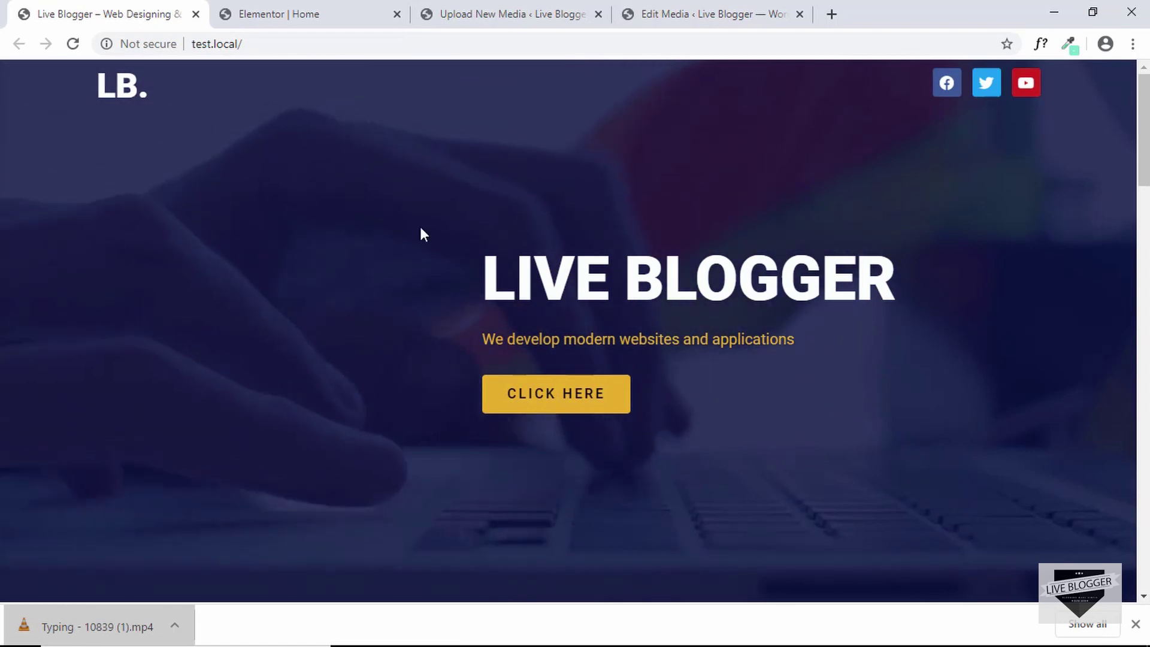
{"action": "key", "text": "ctrl+Tab"}
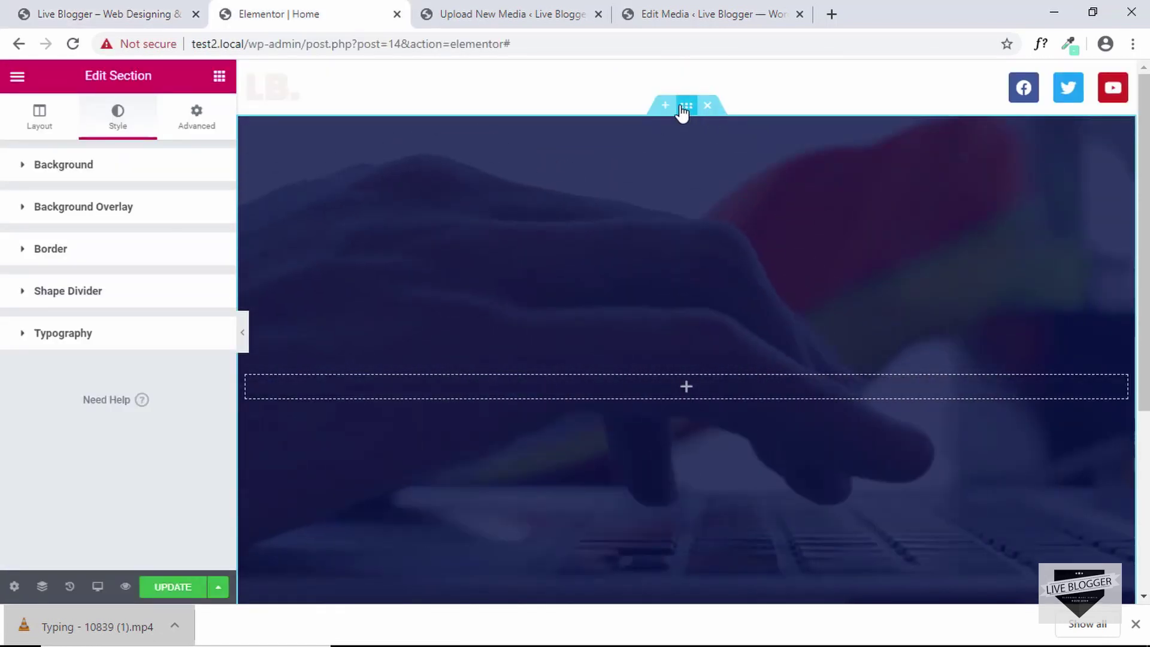
{"action": "left_click", "coordinate": [685, 108]}
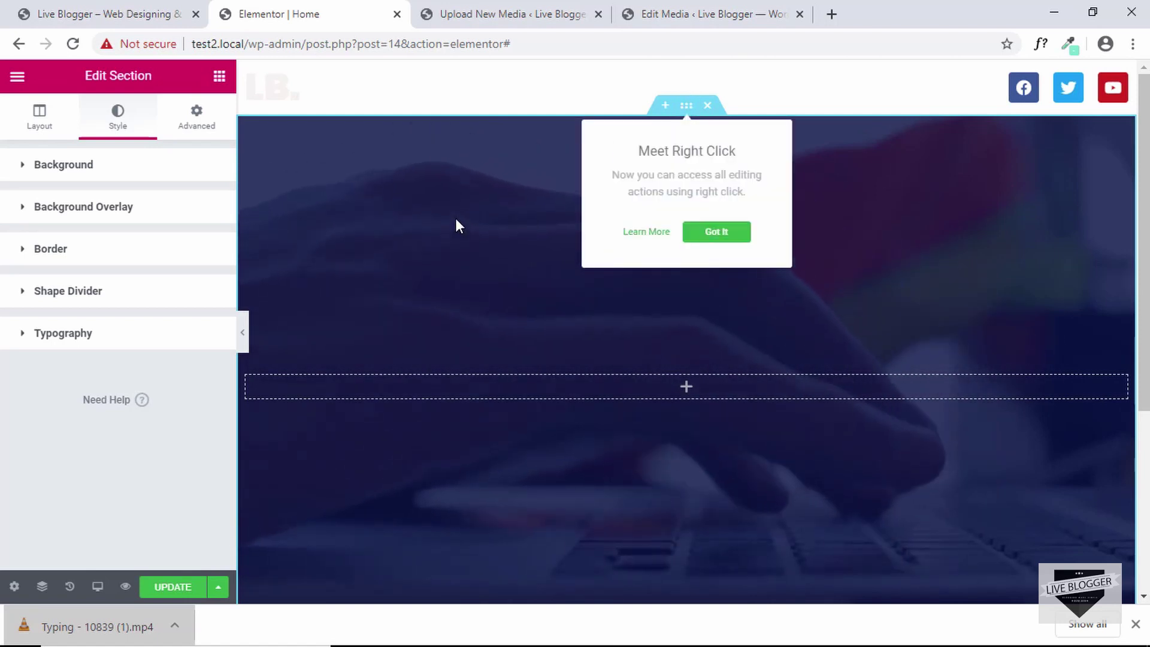
{"action": "left_click", "coordinate": [196, 119]}
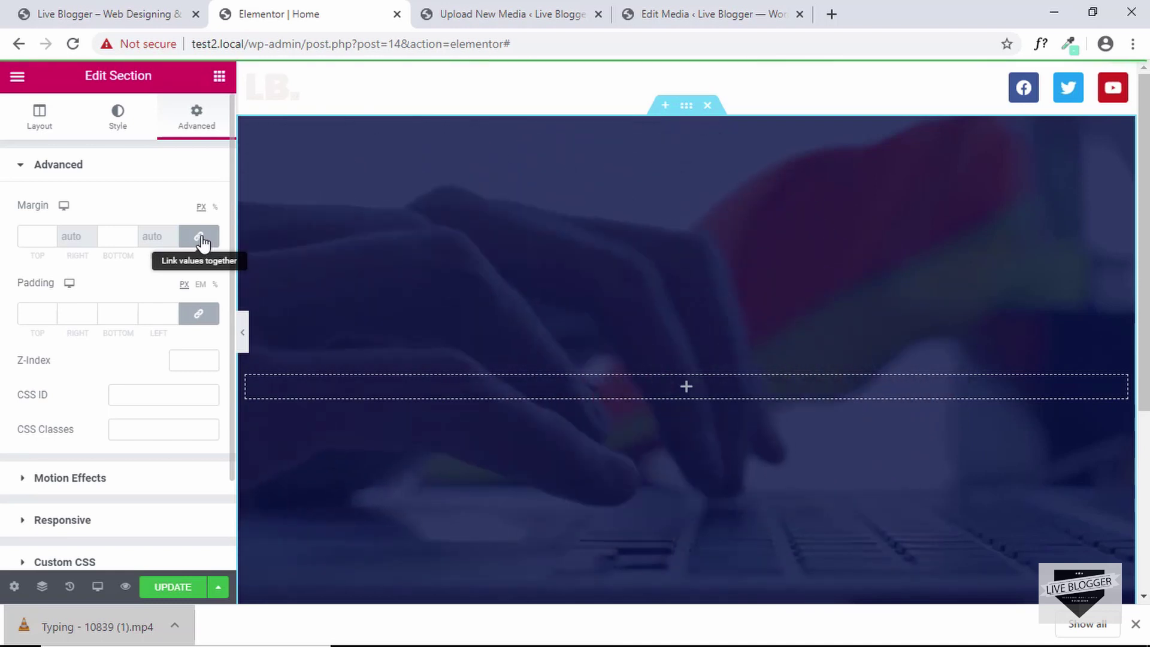
{"action": "left_click", "coordinate": [36, 234]}
{"action": "type", "text": "0"}
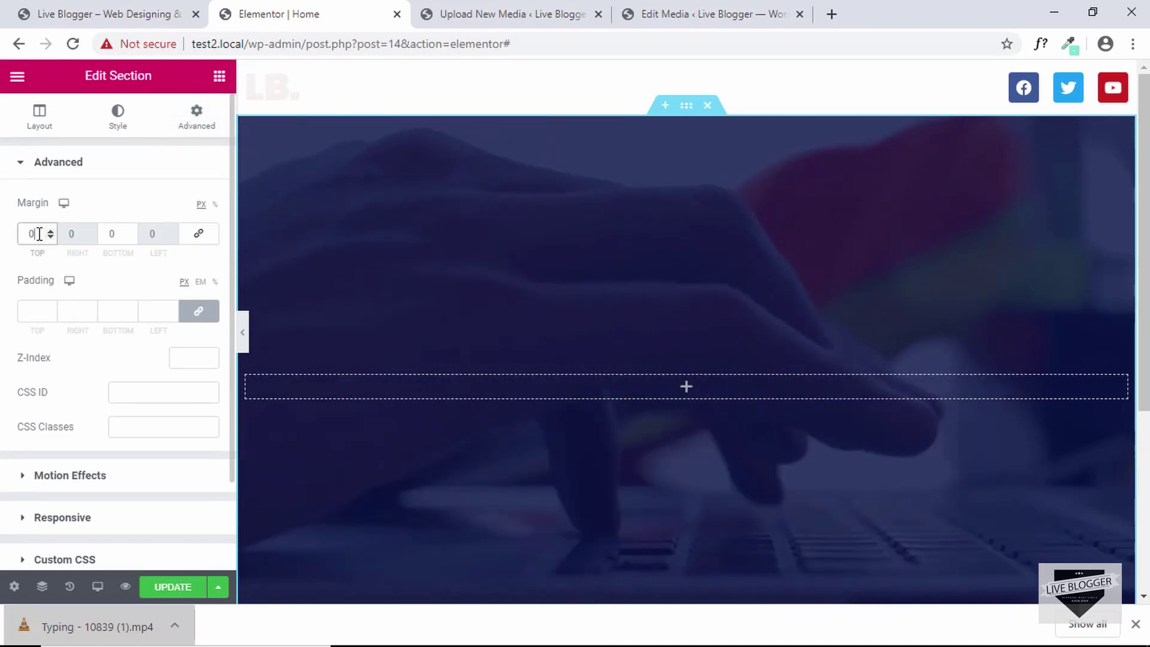
{"action": "type", "text": "-17"}
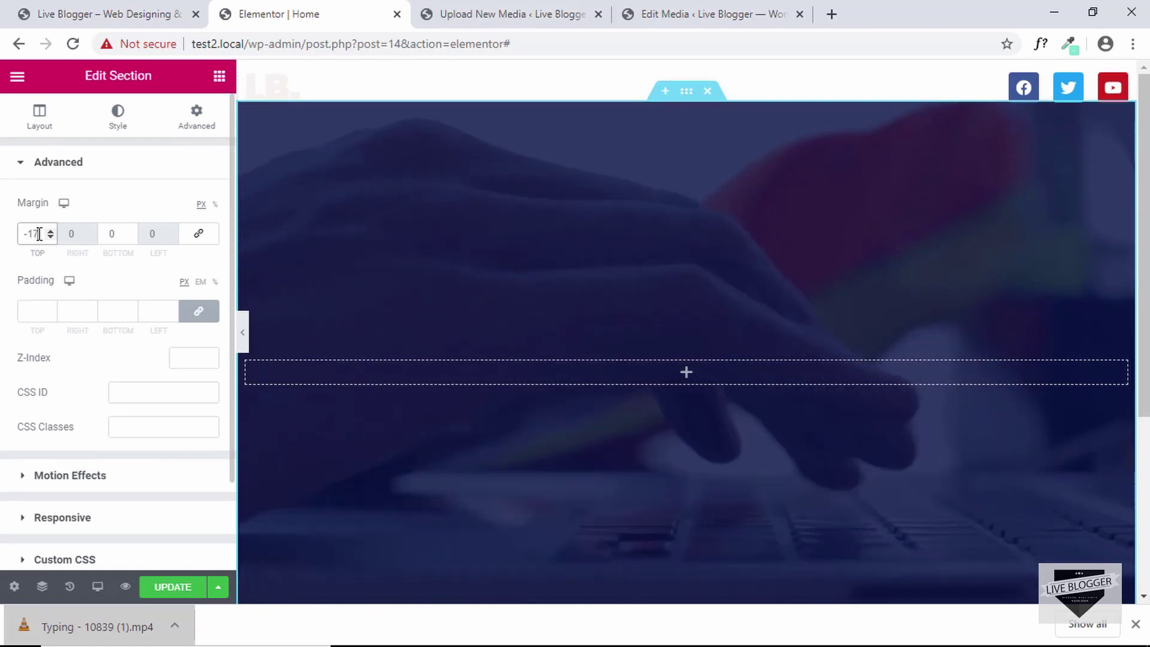
{"action": "key", "text": "BackSpace"}
{"action": "key", "text": "BackSpace"}
{"action": "type", "text": "27"}
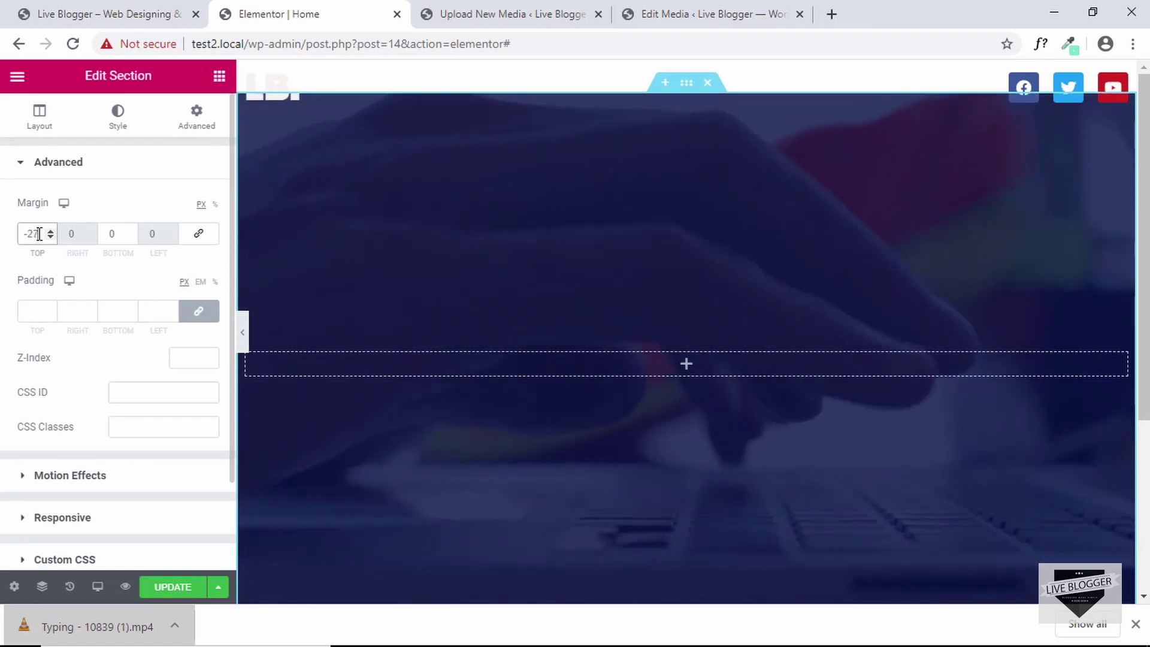
{"action": "key", "text": "BackSpace"}
{"action": "key", "text": "BackSpace"}
{"action": "type", "text": "30"}
{"action": "key", "text": "Down"}
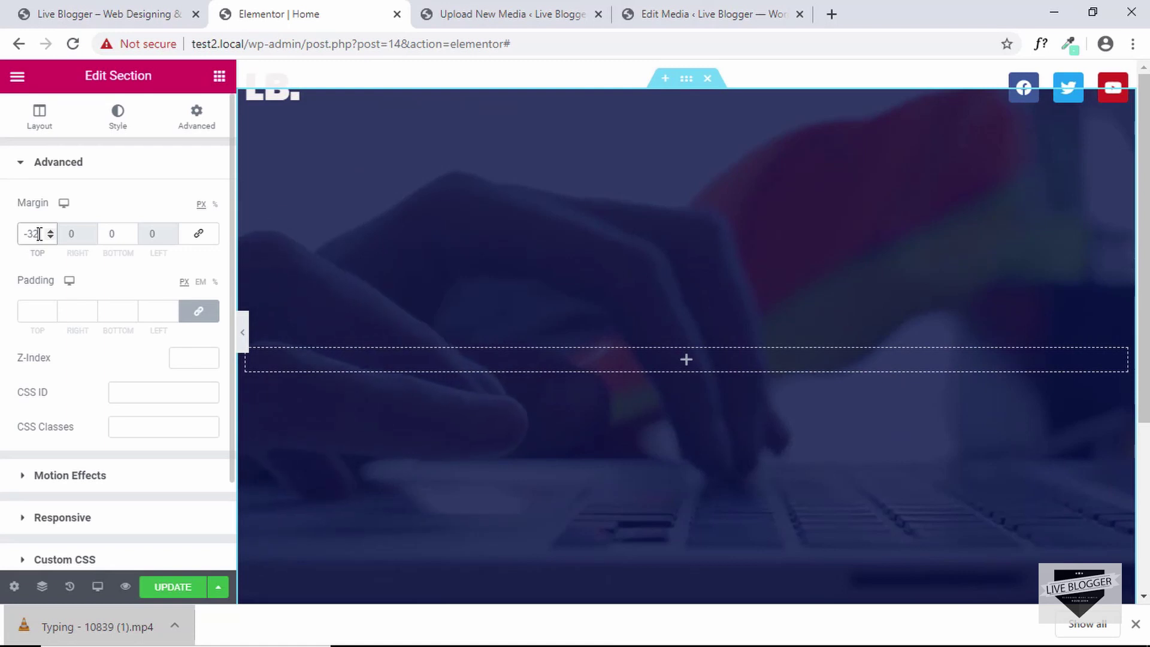
{"action": "key", "text": "BackSpace"}
{"action": "key", "text": "BackSpace"}
{"action": "type", "text": "60"}
{"action": "key", "text": "Down"}
{"action": "key", "text": "Down"}
{"action": "key", "text": "Down"}
{"action": "key", "text": "Down"}
{"action": "key", "text": "Down"}
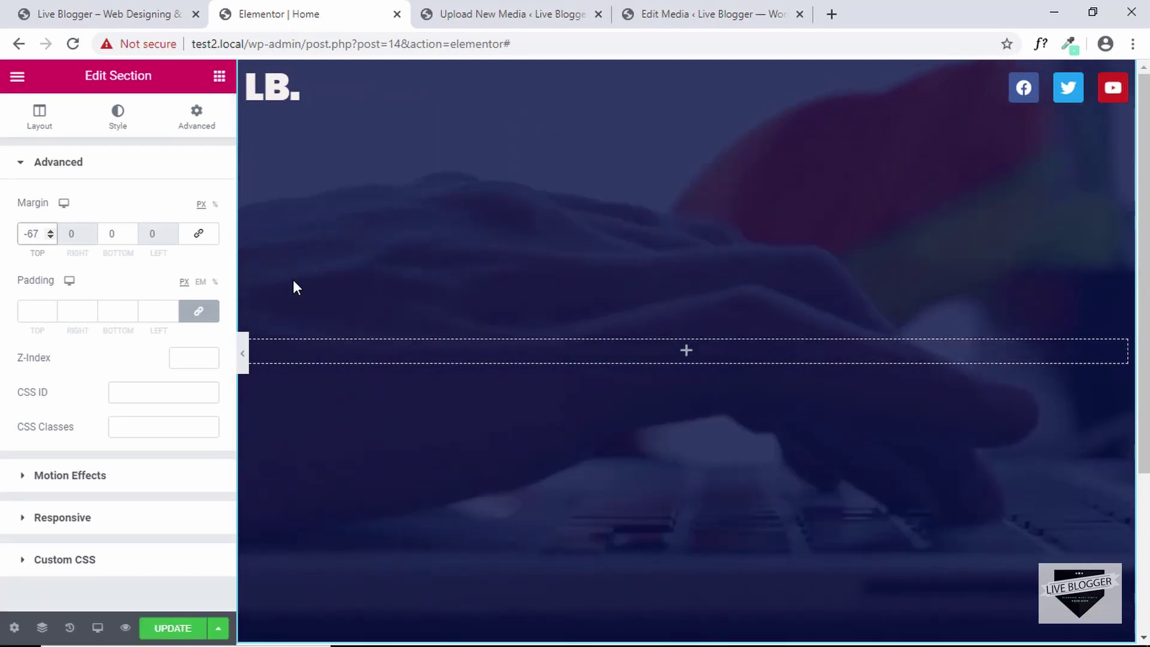
- Check the demo's hero text and add a heading widget titled "Live Blogger" to the hero section
{"action": "left_click", "coordinate": [113, 13]}
{"action": "left_click_drag", "start_coordinate": [813, 340], "coordinate": [772, 383]}
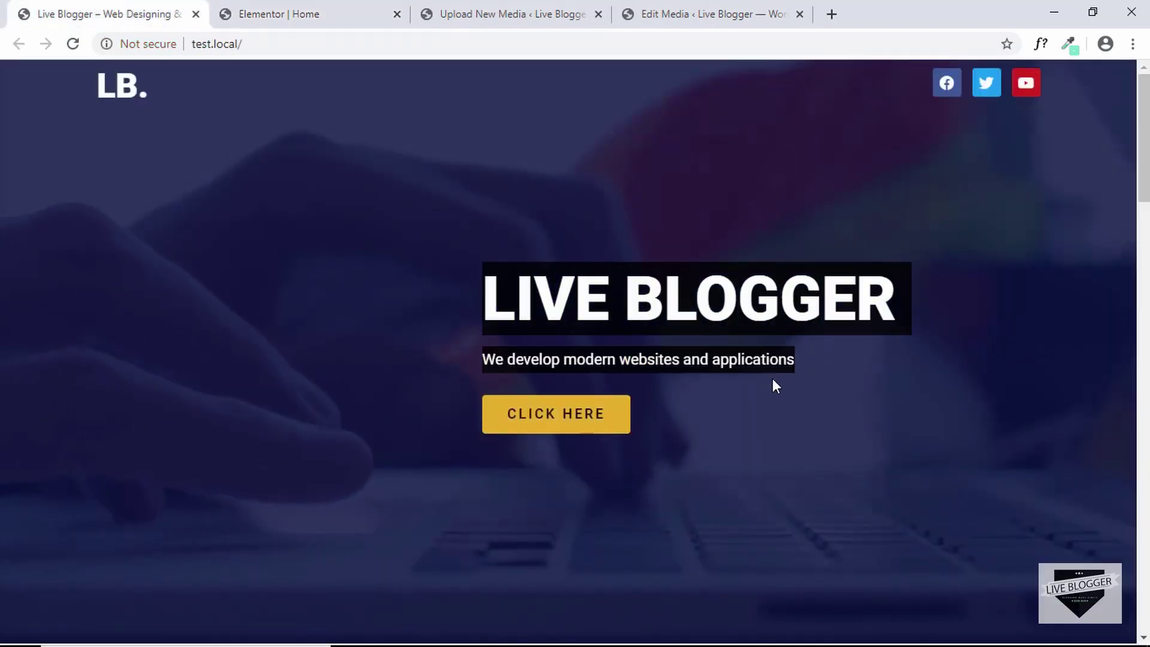
{"action": "left_click", "coordinate": [735, 323]}
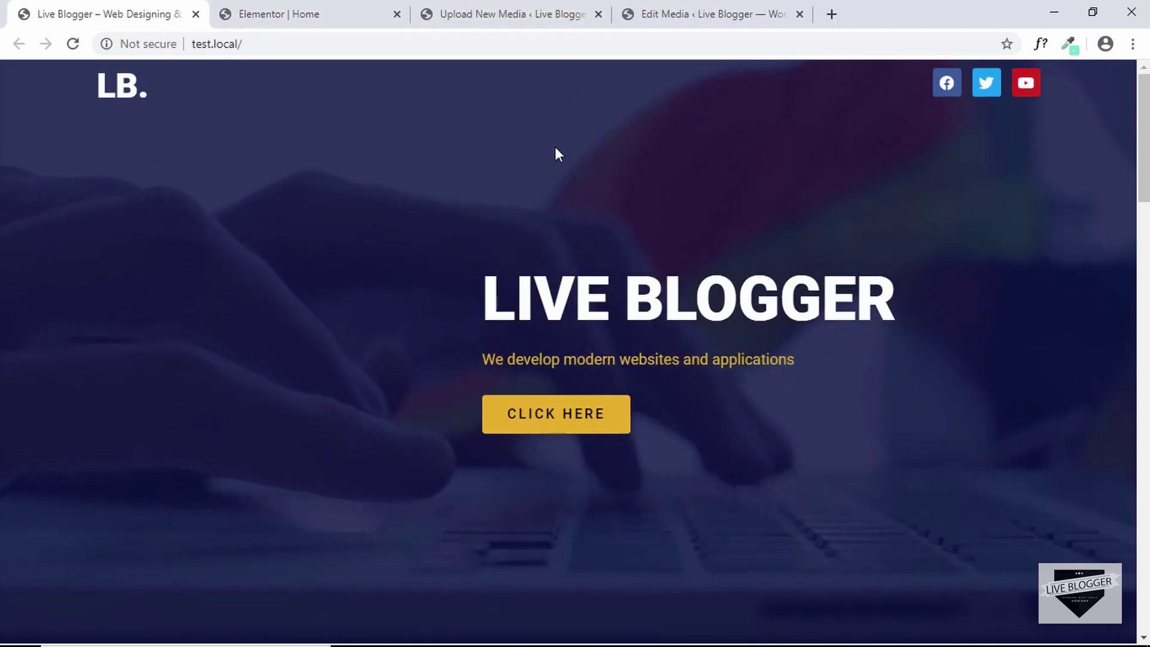
{"action": "left_click", "coordinate": [346, 9]}
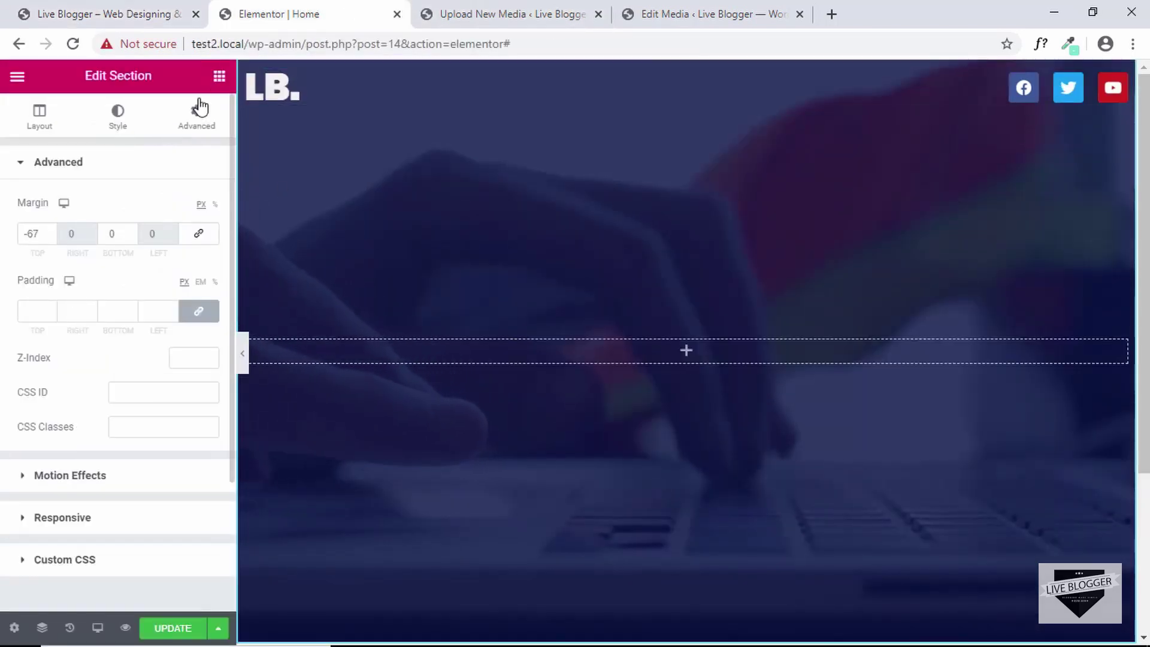
{"action": "left_click", "coordinate": [219, 78]}
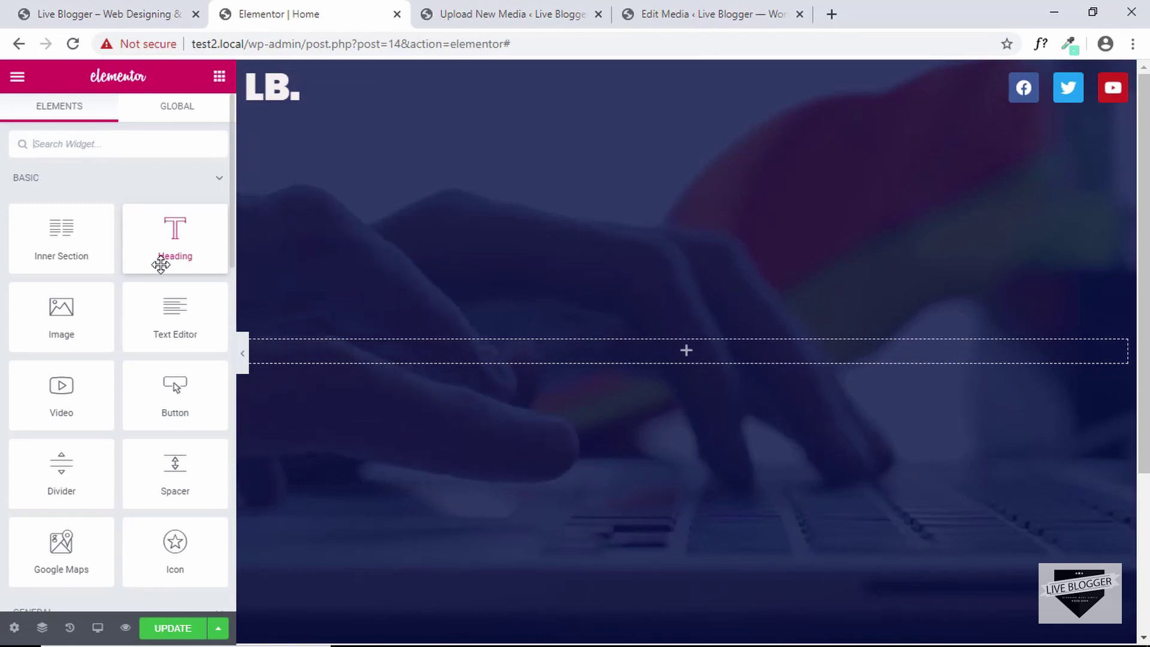
{"action": "left_click_drag", "start_coordinate": [161, 255], "coordinate": [692, 362]}
{"action": "left_click_drag", "start_coordinate": [179, 224], "coordinate": [8, 221]}
{"action": "type", "text": "Live Blogger"}
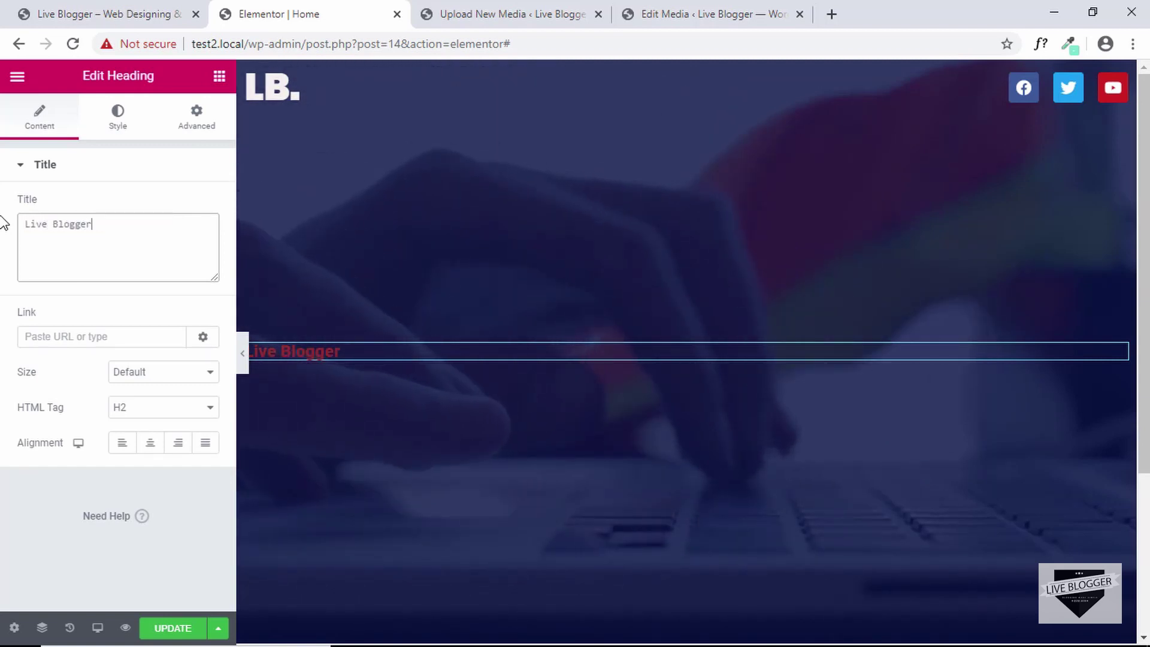
- Add a text widget below the heading with the demo's "We develop modern websites and applications", and a button widget beneath it
{"action": "left_click", "coordinate": [220, 76]}
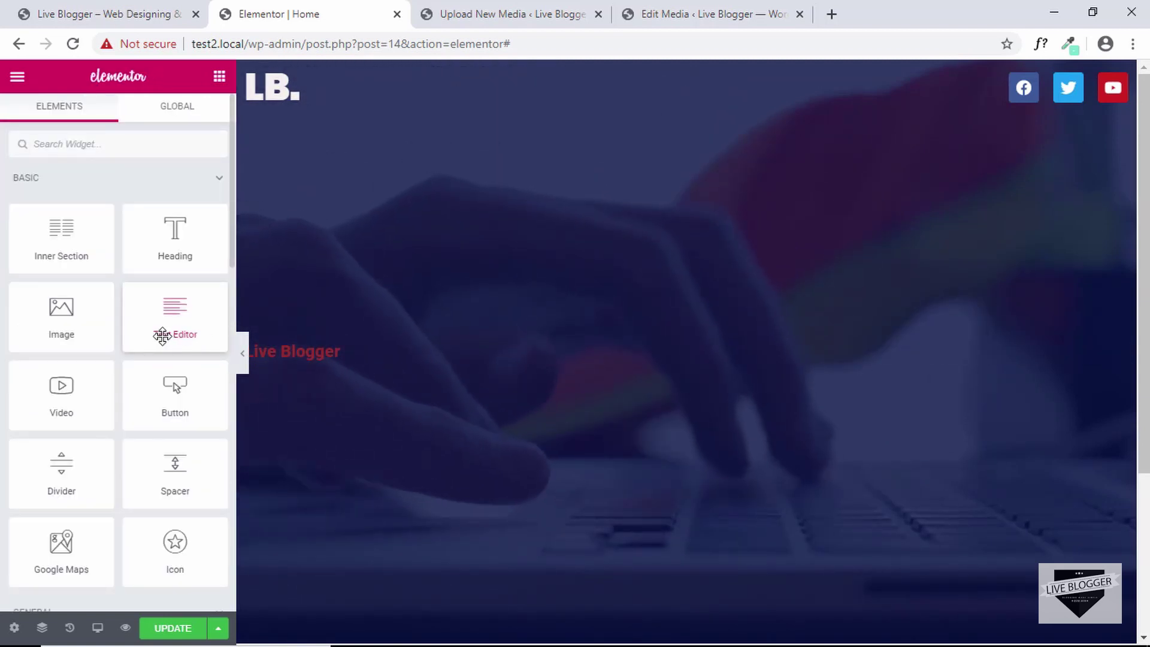
{"action": "left_click_drag", "start_coordinate": [251, 361], "coordinate": [305, 363]}
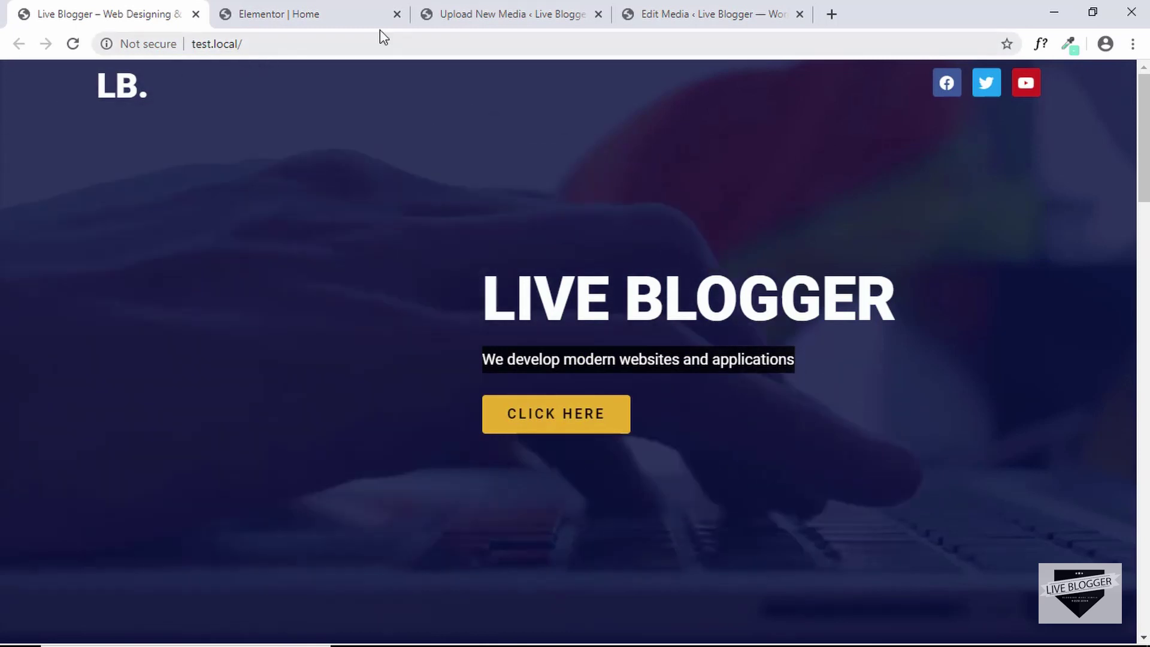
{"action": "left_click", "coordinate": [379, 24]}
{"action": "left_click", "coordinate": [336, 366]}
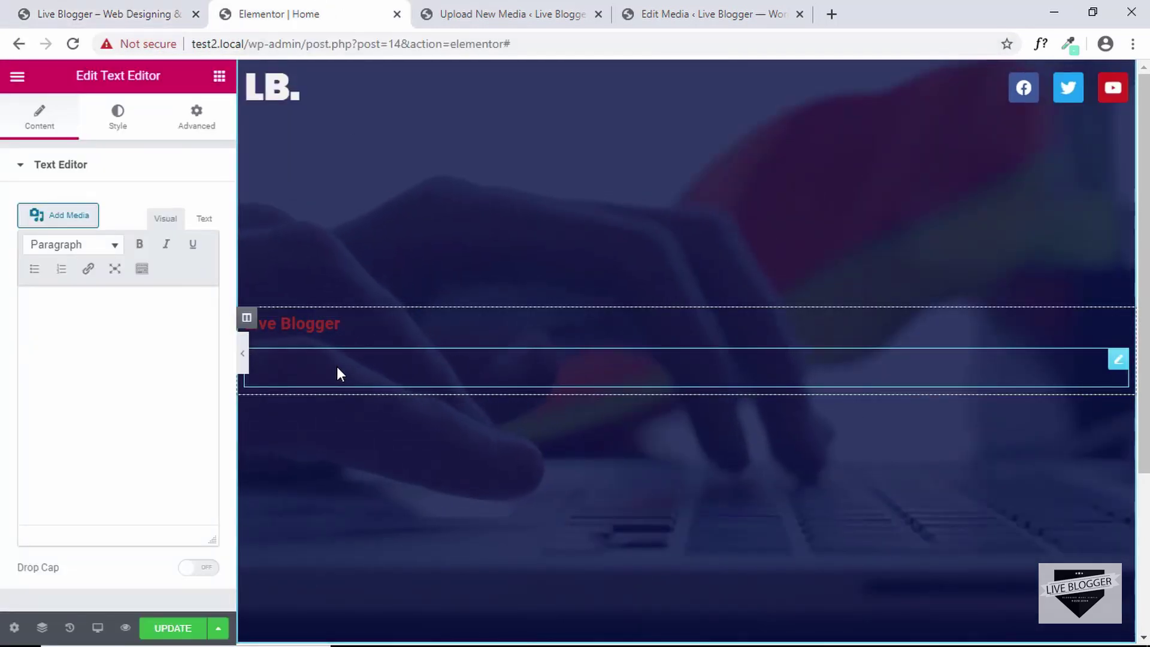
{"action": "type", "text": "We develop modern websites and applications"}
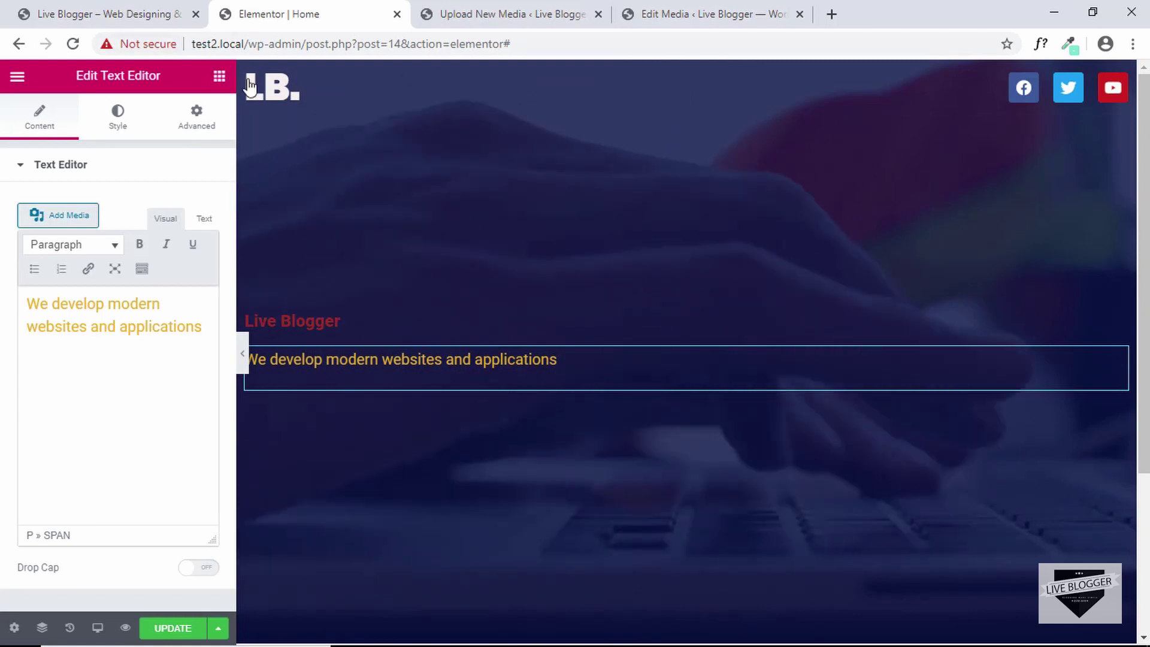
{"action": "left_click", "coordinate": [219, 76]}
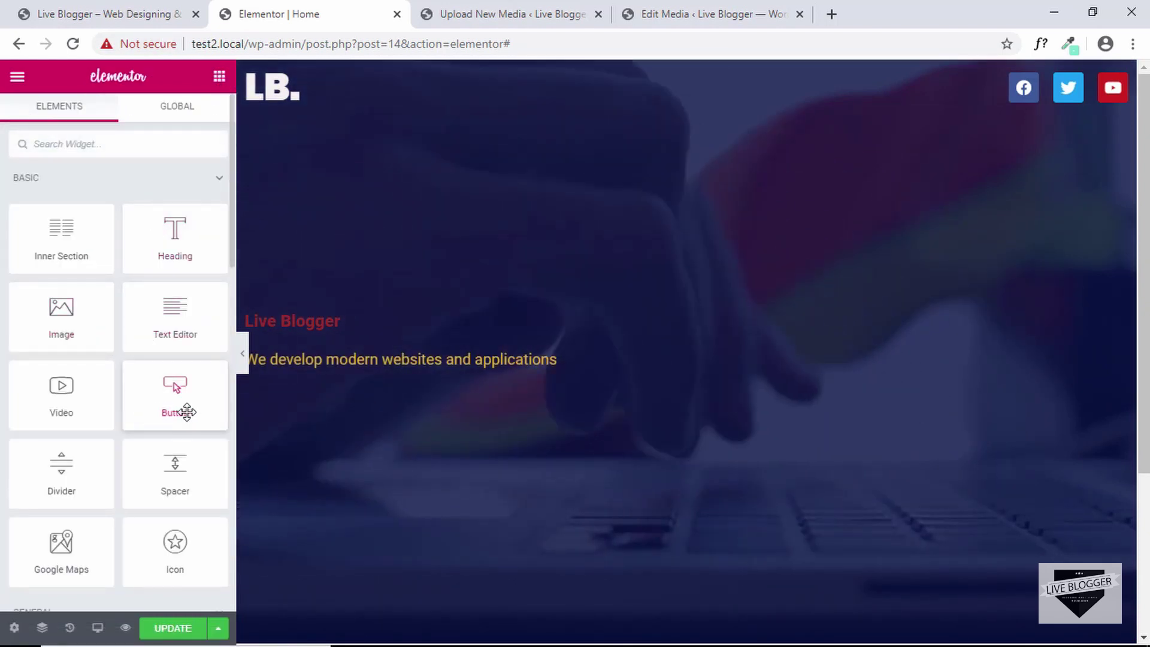
{"action": "left_click_drag", "start_coordinate": [173, 411], "coordinate": [314, 387]}
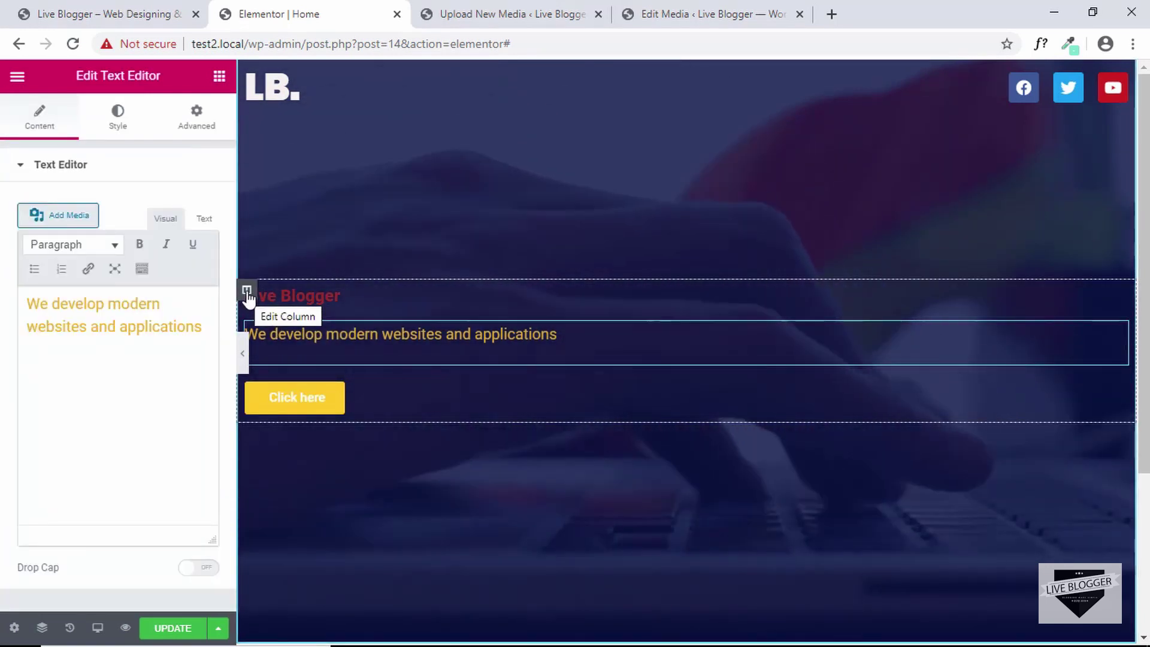
- Unlink the hero column's padding values and set the left padding to 500 px, with the other sides at 0
{"action": "left_click", "coordinate": [246, 290]}
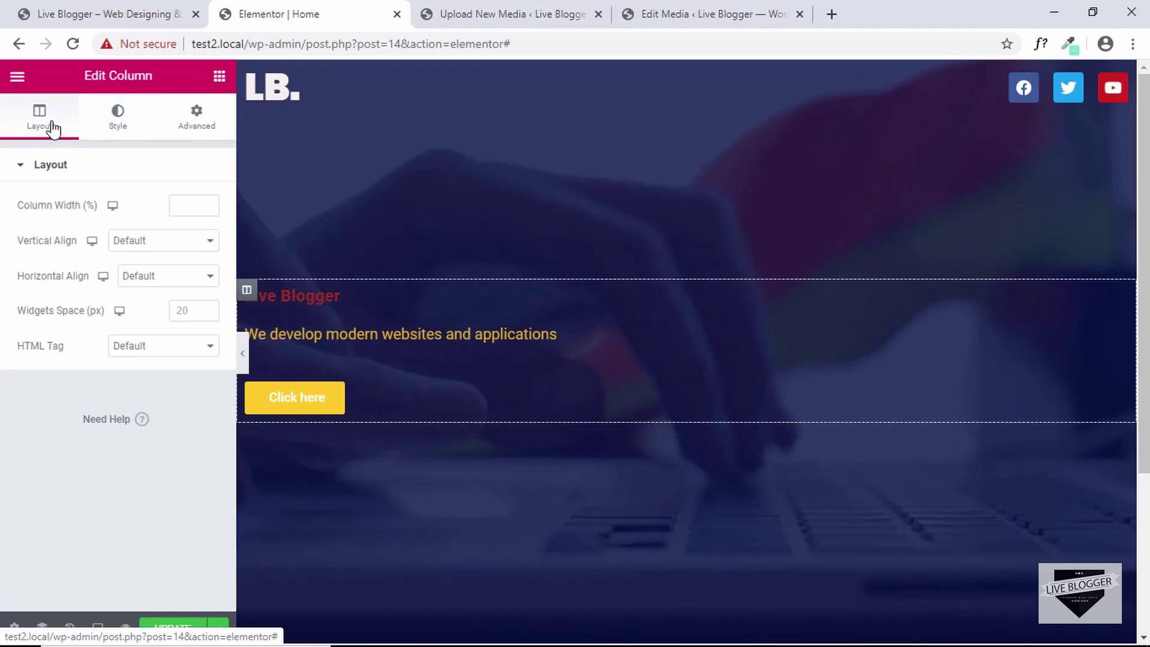
{"action": "left_click", "coordinate": [198, 119]}
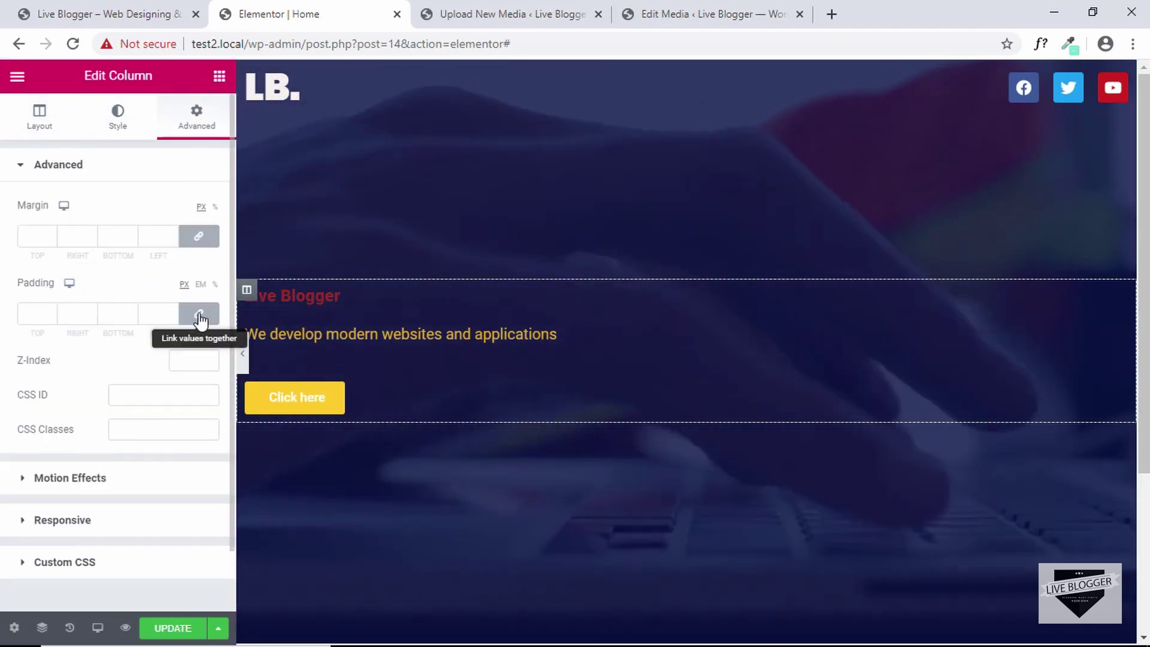
{"action": "left_click", "coordinate": [199, 314]}
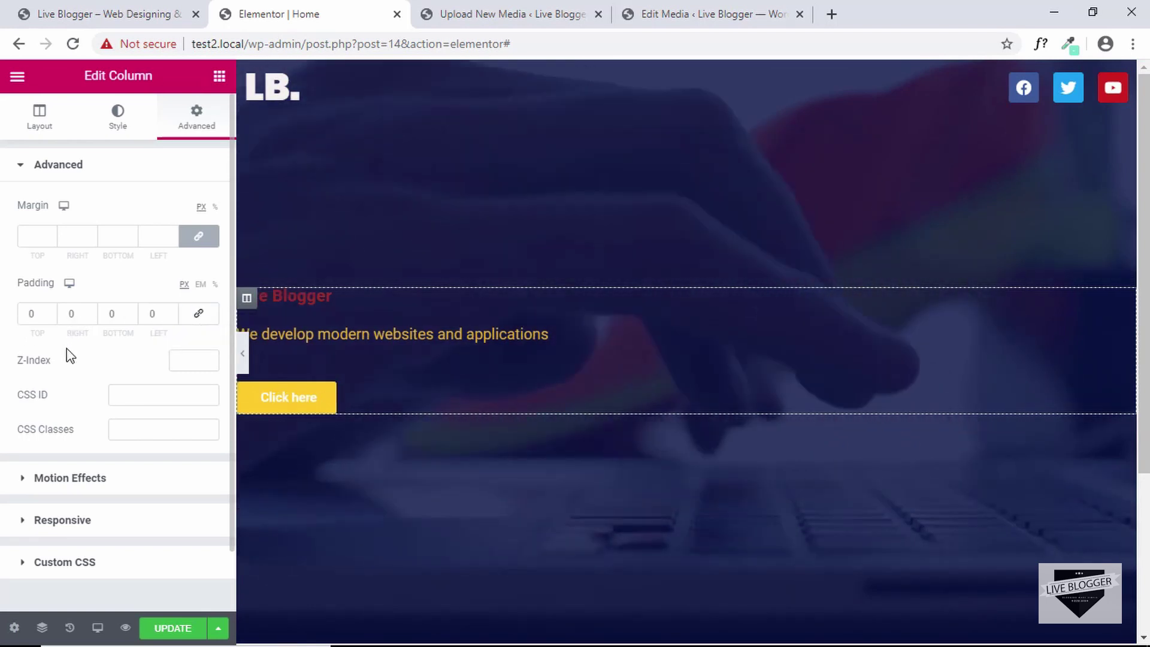
{"action": "left_click", "coordinate": [158, 314]}
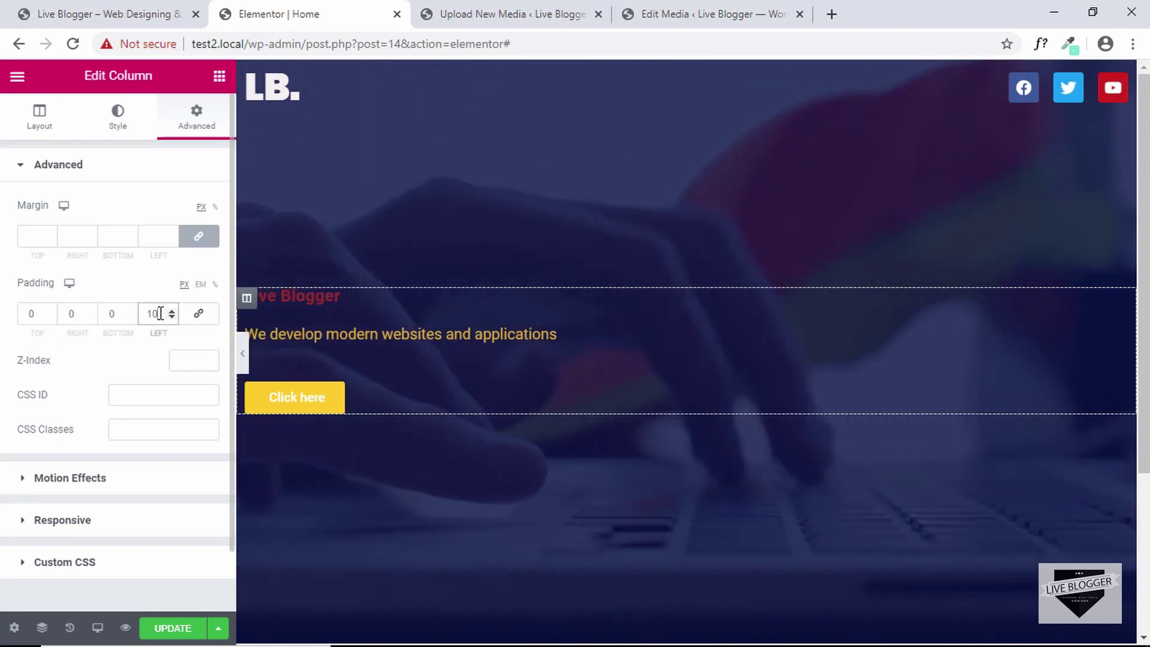
{"action": "type", "text": "10"}
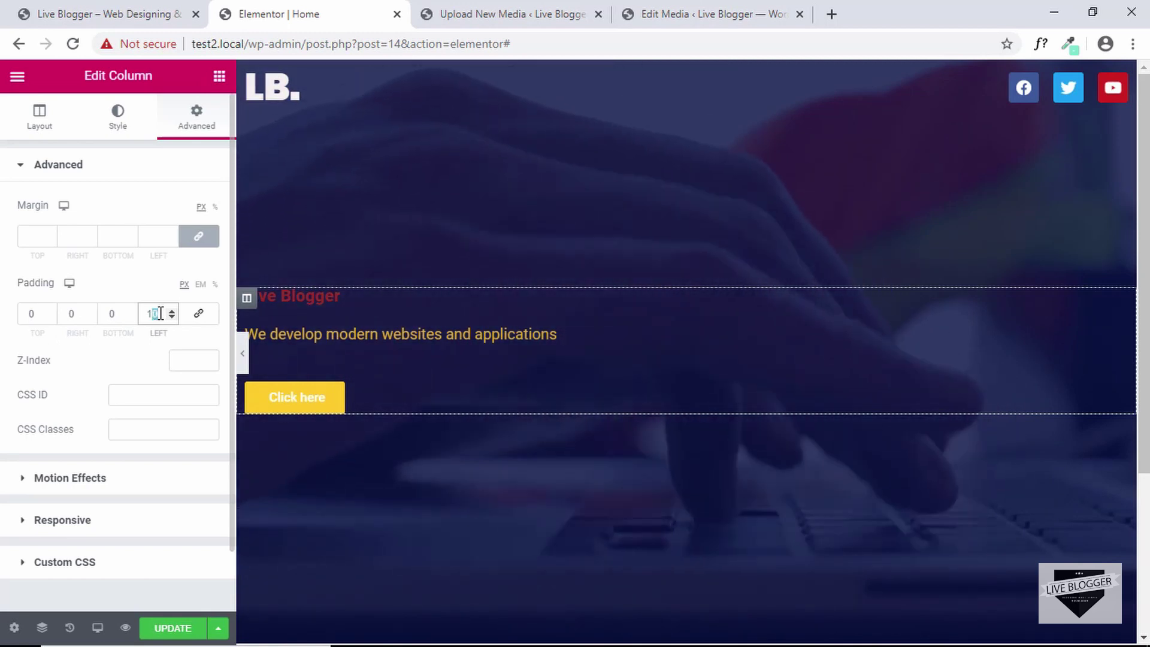
{"action": "type", "text": "500"}
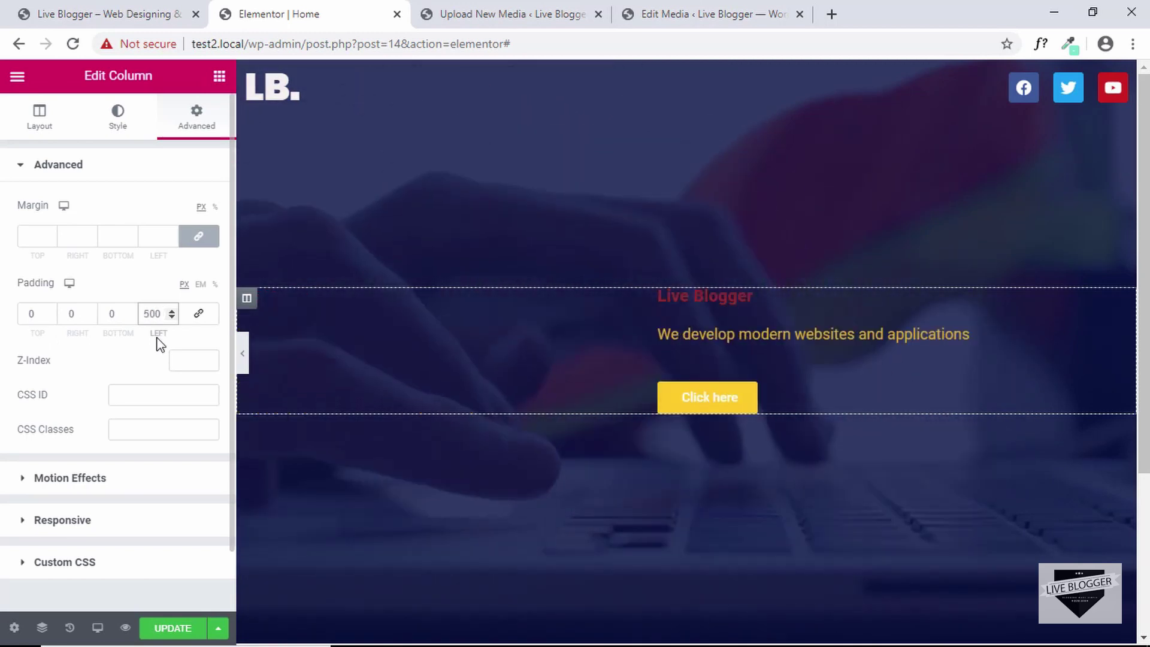
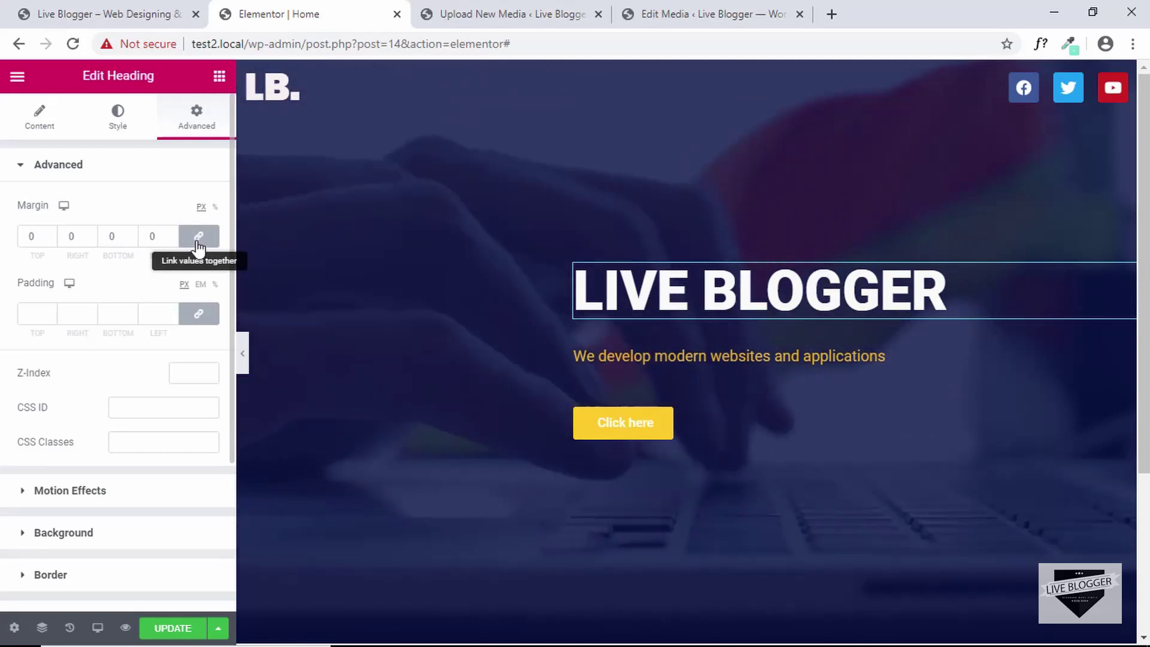
- Unlink the LIVE BLOGGER heading's margins, give it a negative bottom margin, and open the tagline text widget for editing
{"action": "left_click", "coordinate": [197, 245]}
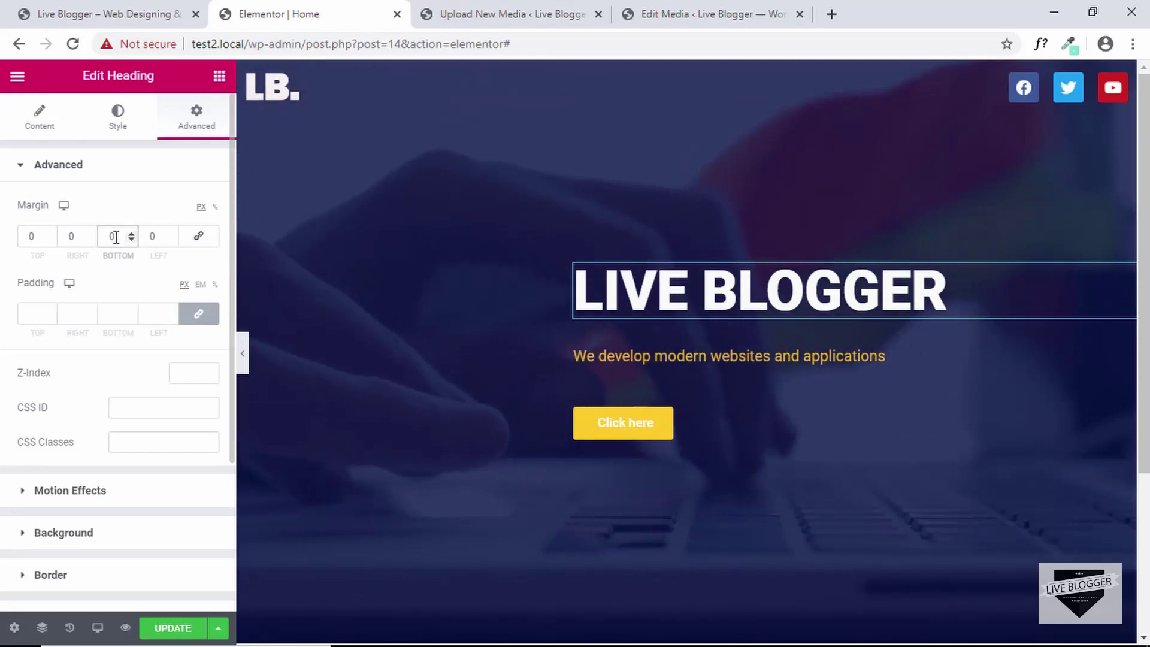
{"action": "key", "text": "BackSpace"}
{"action": "type", "text": "-1"}
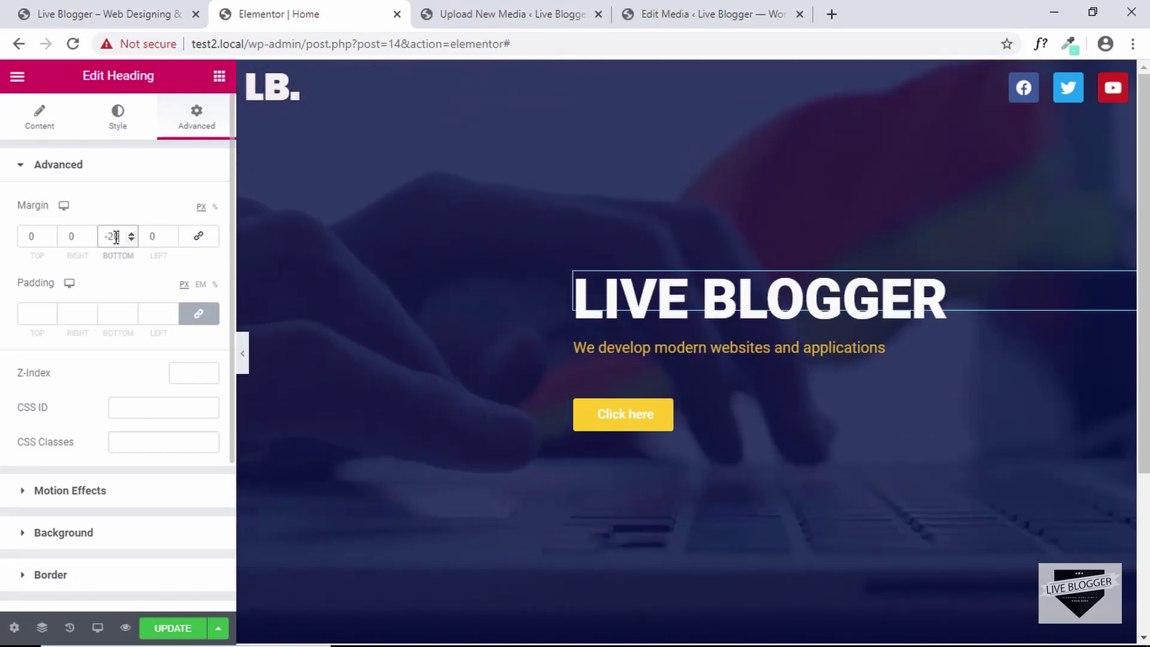
{"action": "left_click", "coordinate": [704, 365]}
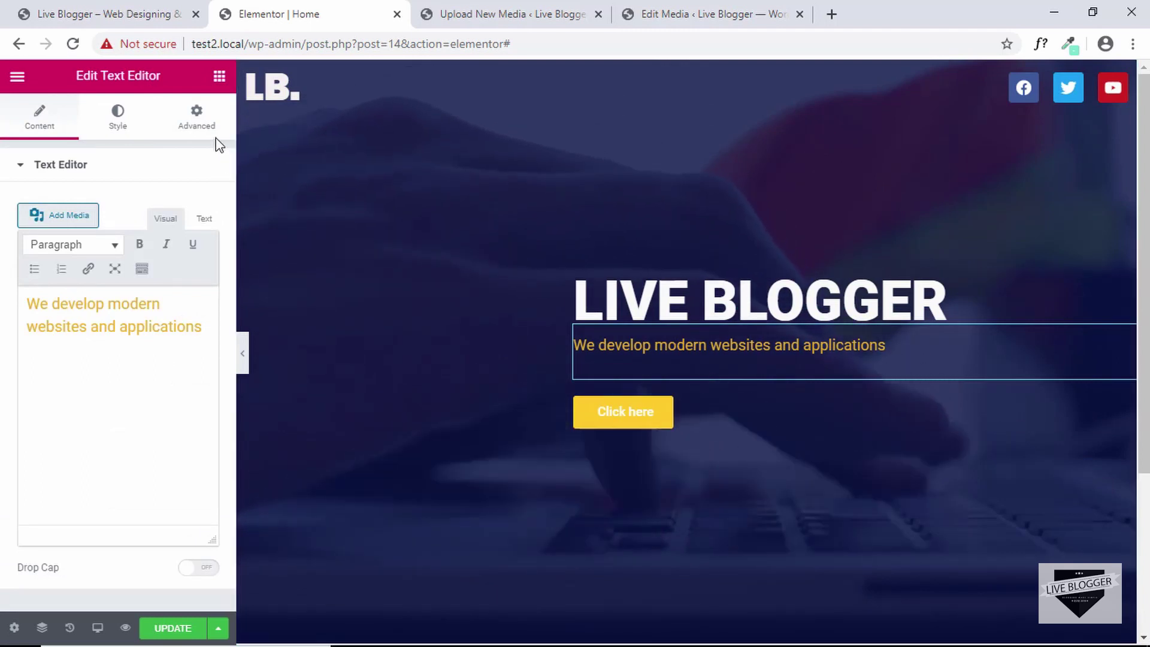
- Set the tagline text widget's bottom margin to -22 px, keeping the other sides at 0
{"action": "left_click", "coordinate": [198, 123]}
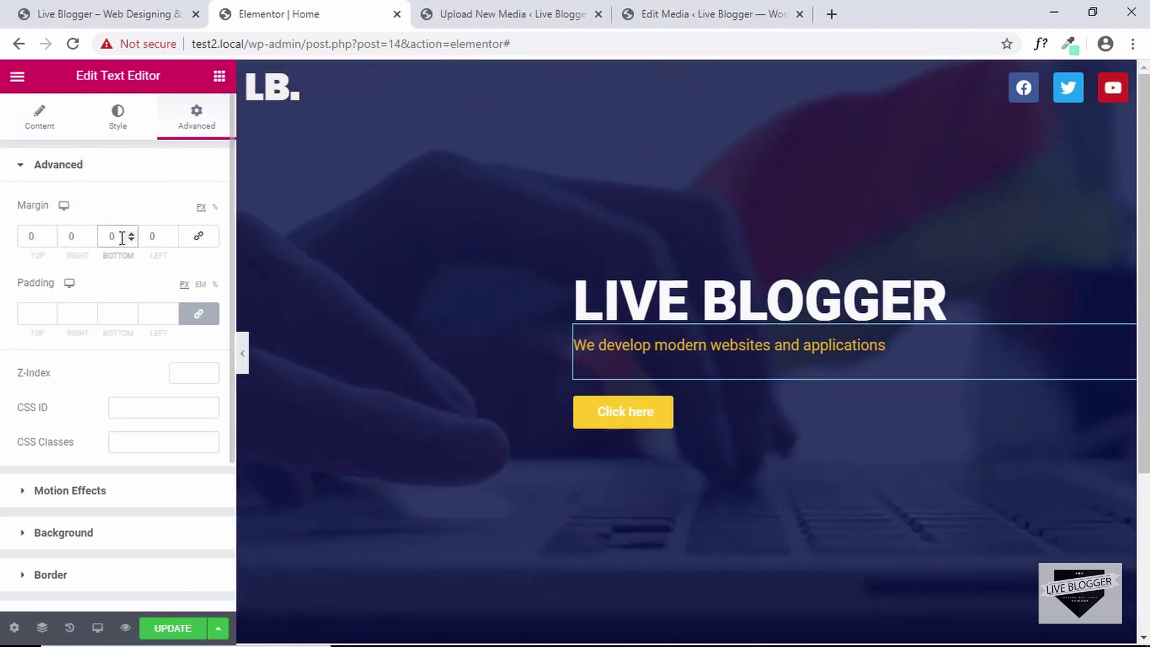
{"action": "type", "text": "5"}
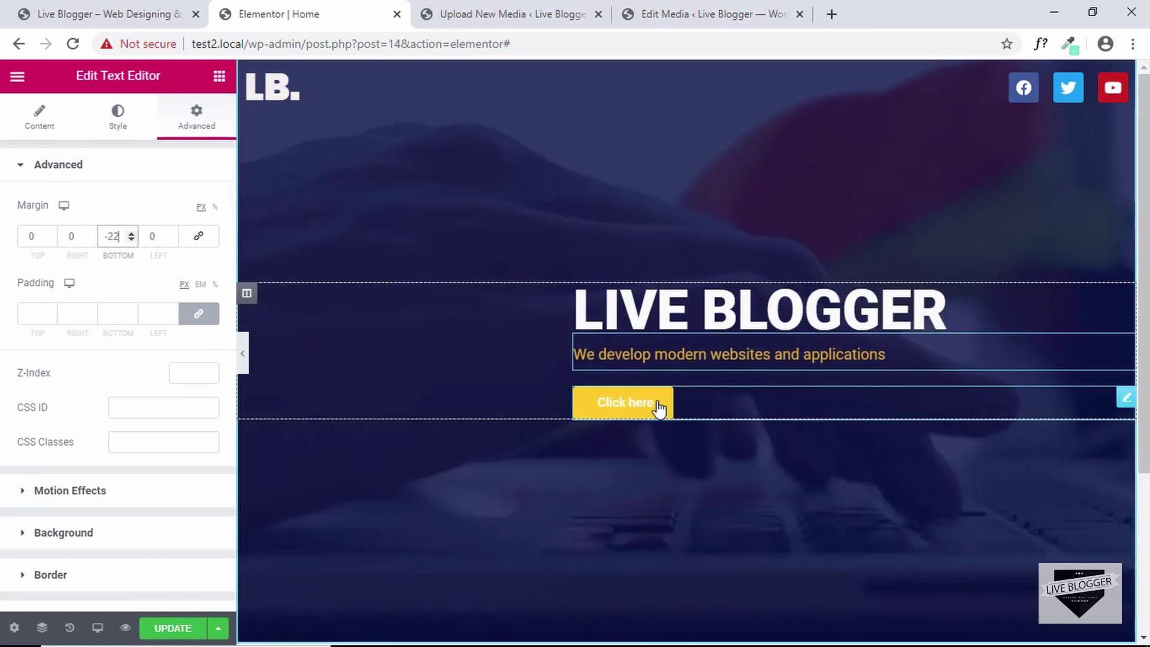
- Change the hero button's text to "Learn More" and its size to Medium
{"action": "left_click", "coordinate": [657, 406]}
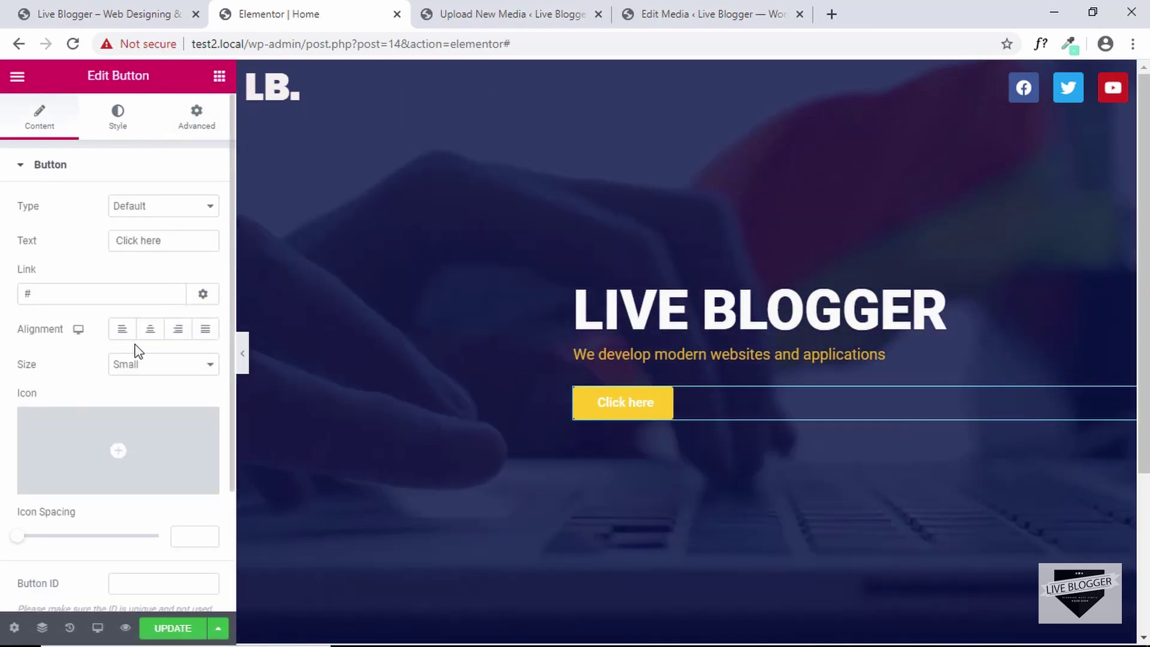
{"action": "left_click", "coordinate": [175, 245]}
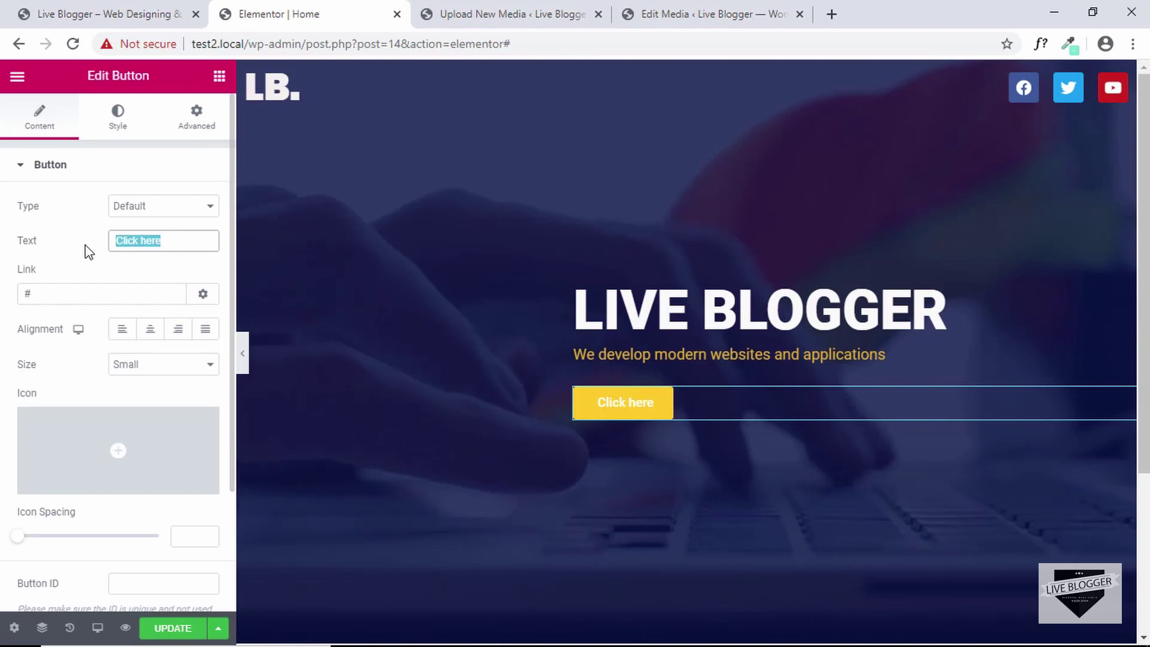
{"action": "type", "text": "L"}
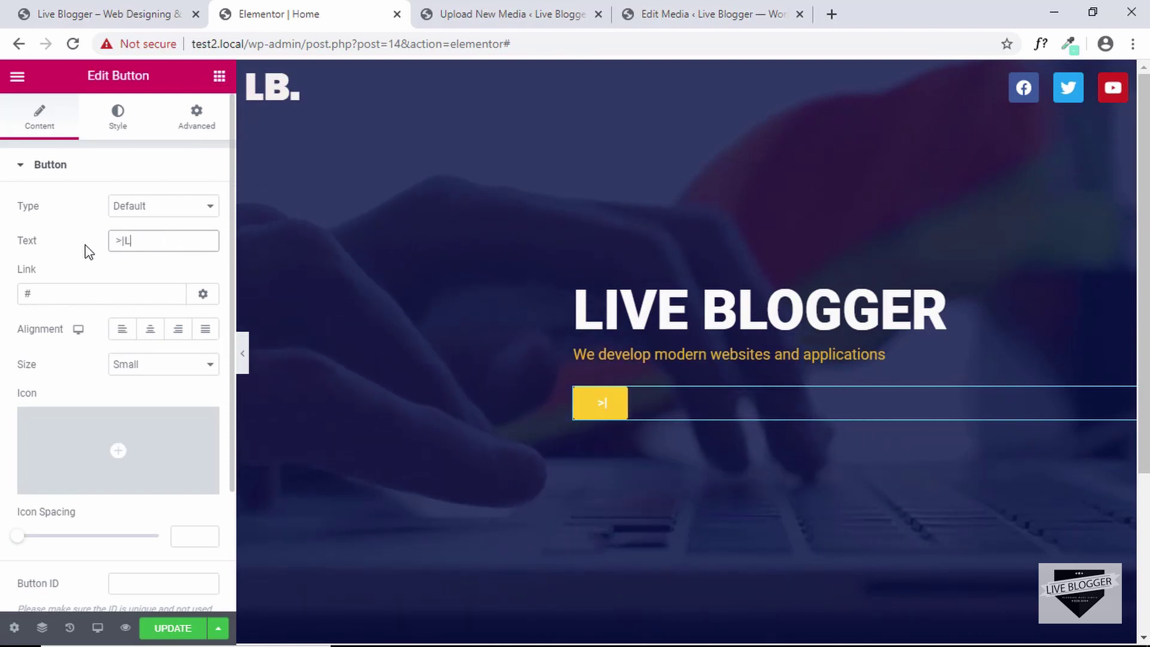
{"action": "type", "text": "earn More"}
{"action": "left_click", "coordinate": [173, 366]}
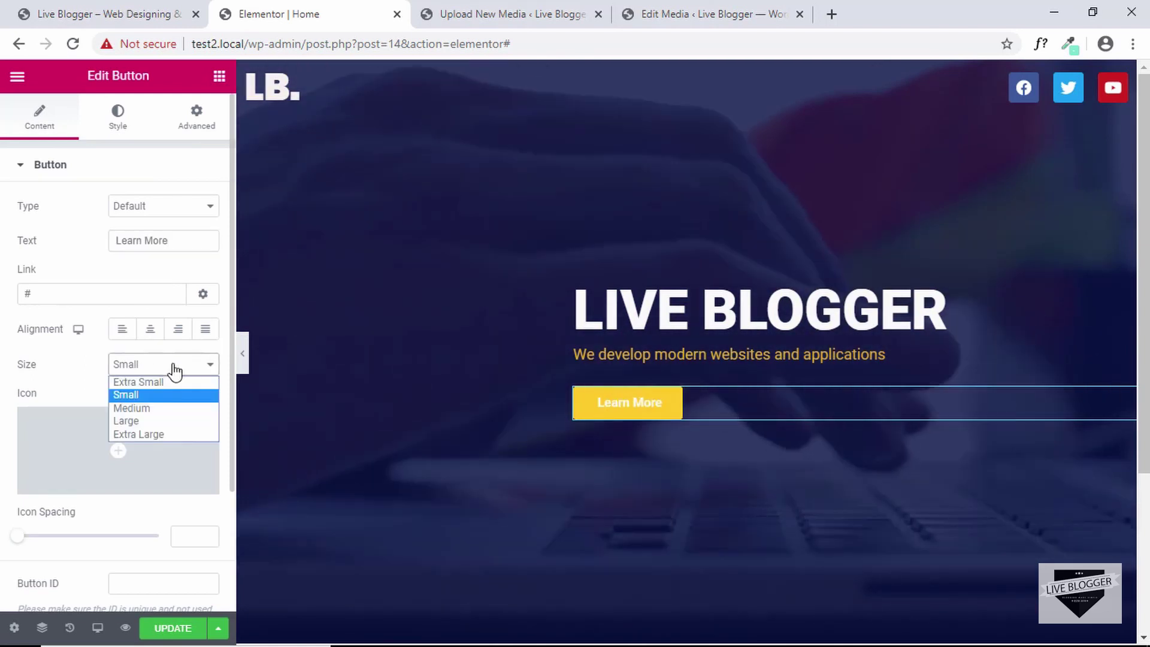
{"action": "left_click", "coordinate": [162, 409]}
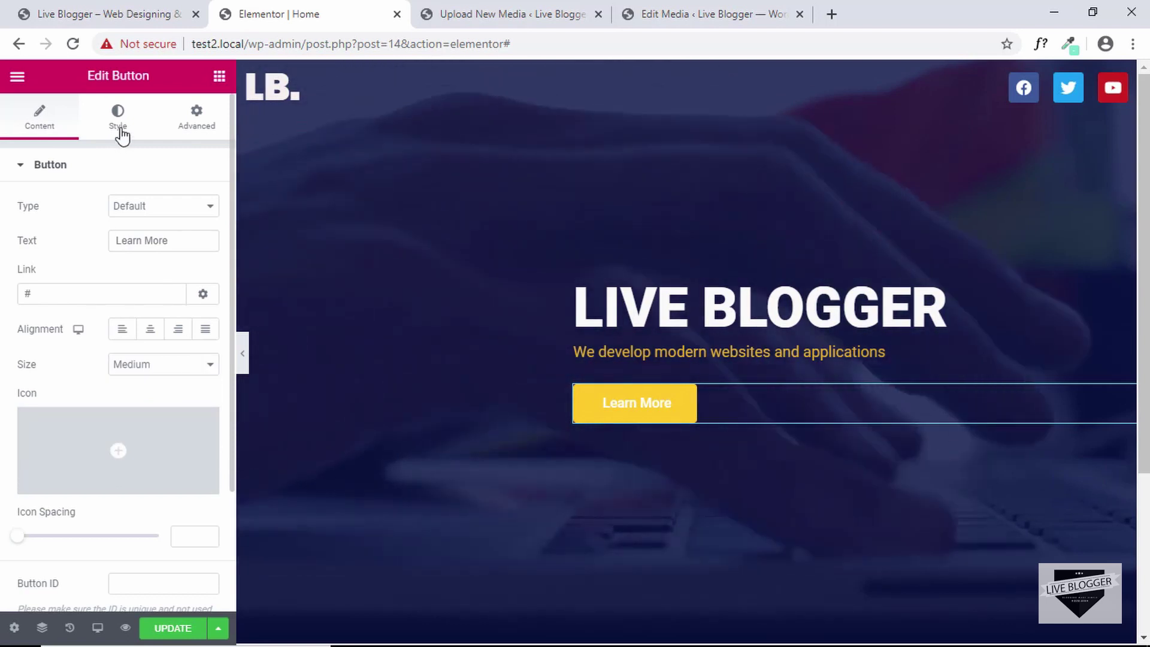
- Set the Learn More button's normal text color to dark grey #212121
{"action": "left_click", "coordinate": [120, 133]}
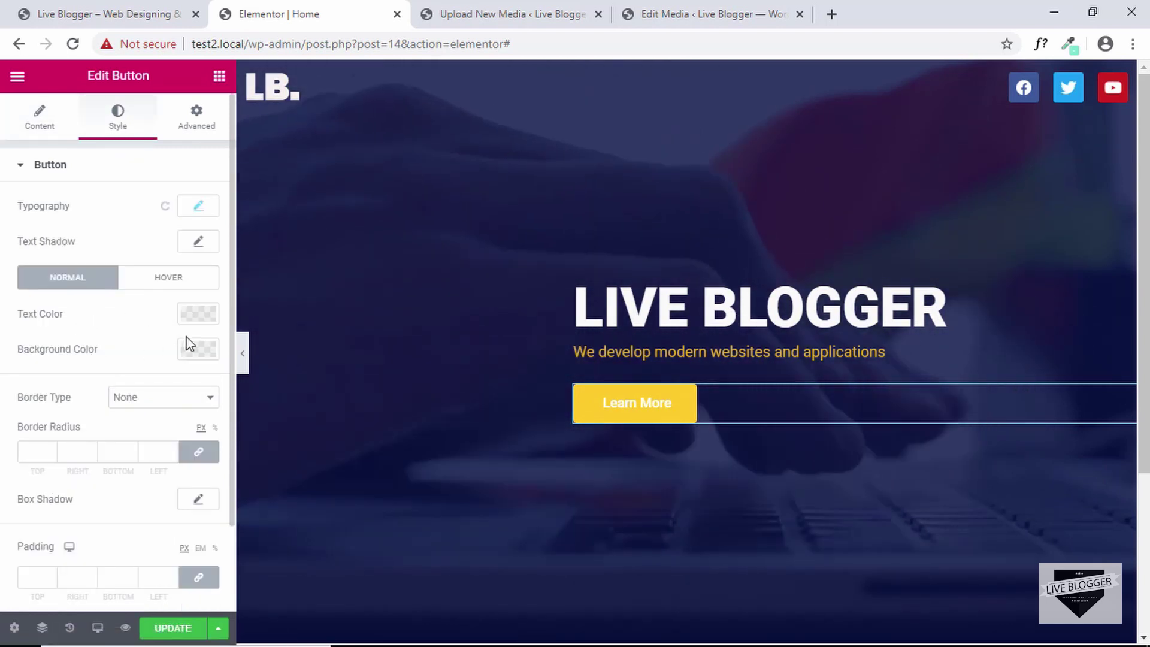
{"action": "left_click", "coordinate": [200, 316]}
{"action": "left_click", "coordinate": [111, 519]}
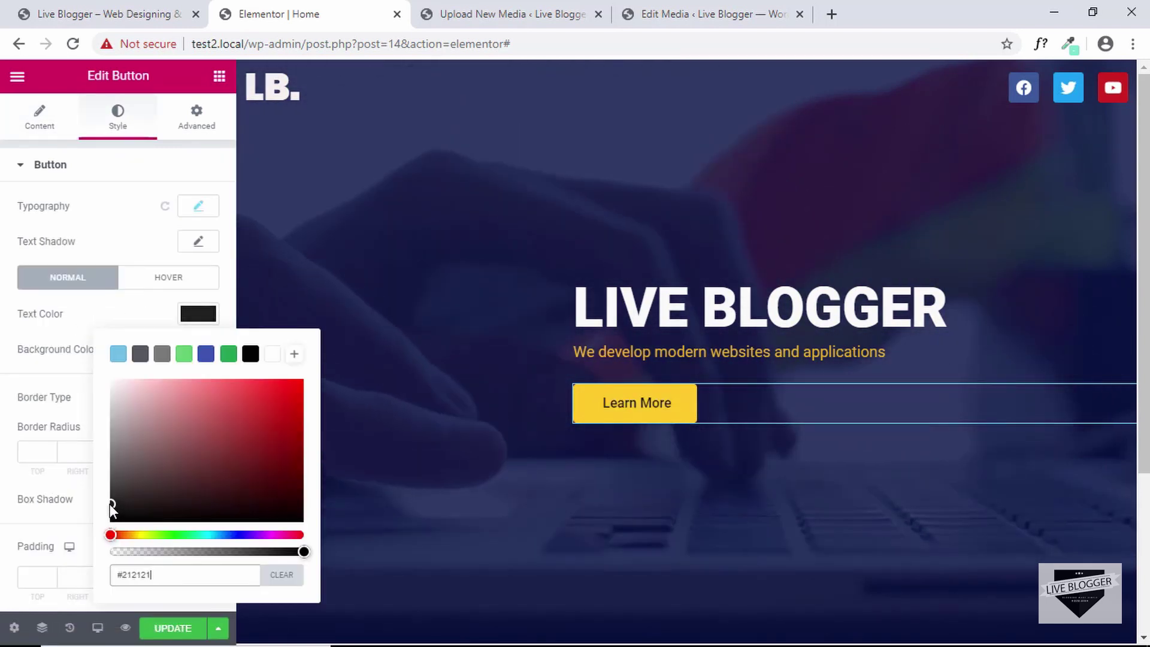
{"action": "left_click", "coordinate": [511, 299]}
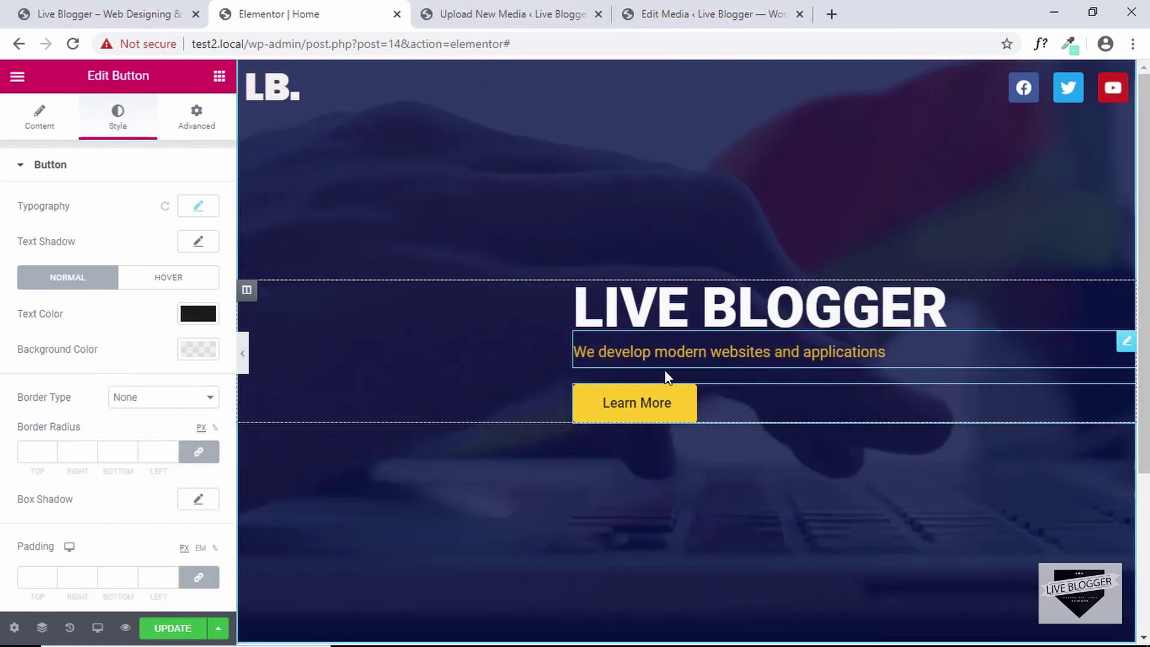
- Reduce the tagline text widget's bottom margin to -30 px
{"action": "left_click", "coordinate": [675, 342]}
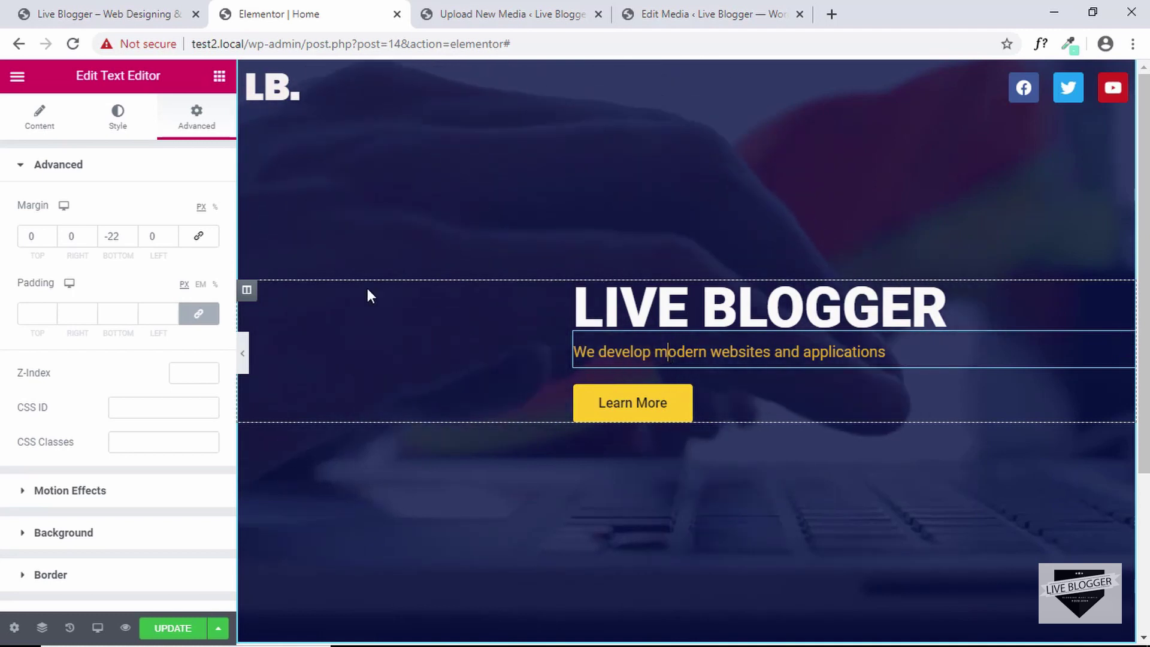
{"action": "left_click", "coordinate": [126, 240]}
{"action": "key", "text": "Down"}
{"action": "key", "text": "Down"}
{"action": "key", "text": "Down"}
{"action": "key", "text": "Down"}
{"action": "key", "text": "Down"}
{"action": "key", "text": "Down"}
{"action": "key", "text": "Down"}
{"action": "key", "text": "Down"}
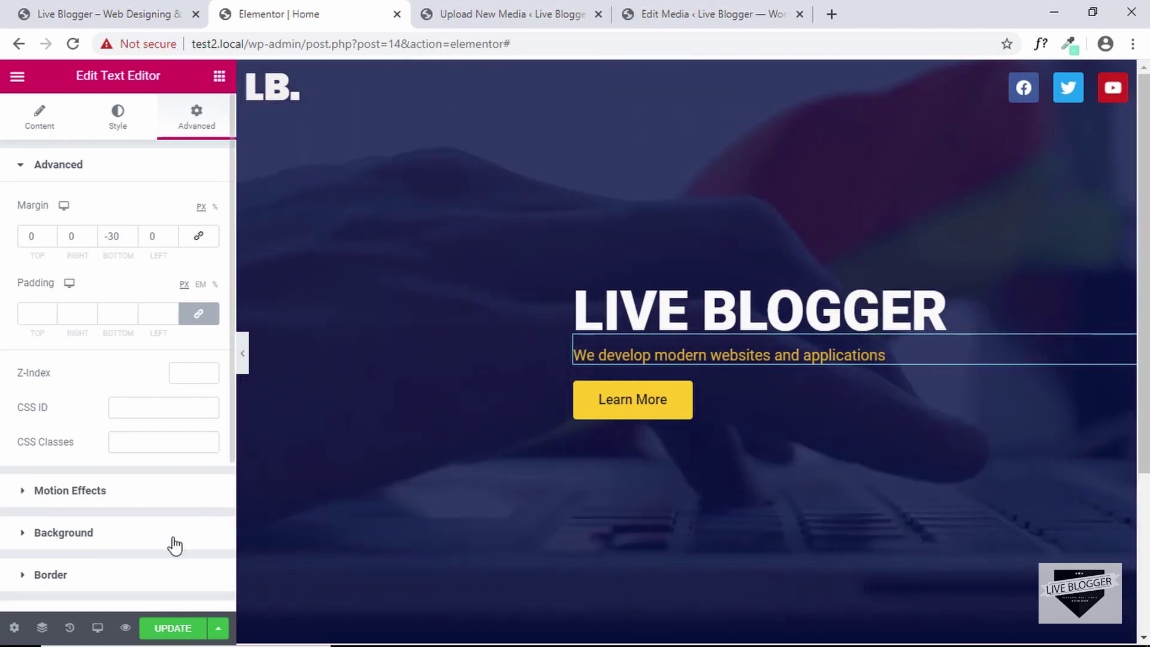
- Update the homepage and open its preview in a new browser tab
{"action": "left_click", "coordinate": [158, 629]}
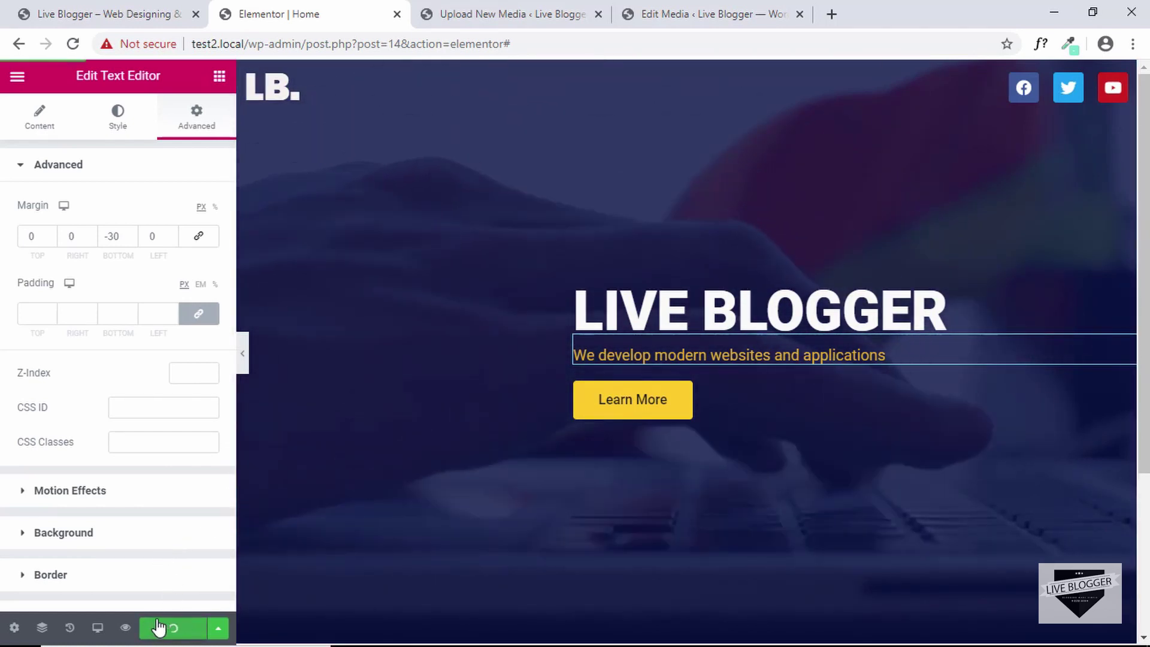
{"action": "left_click", "coordinate": [125, 627]}
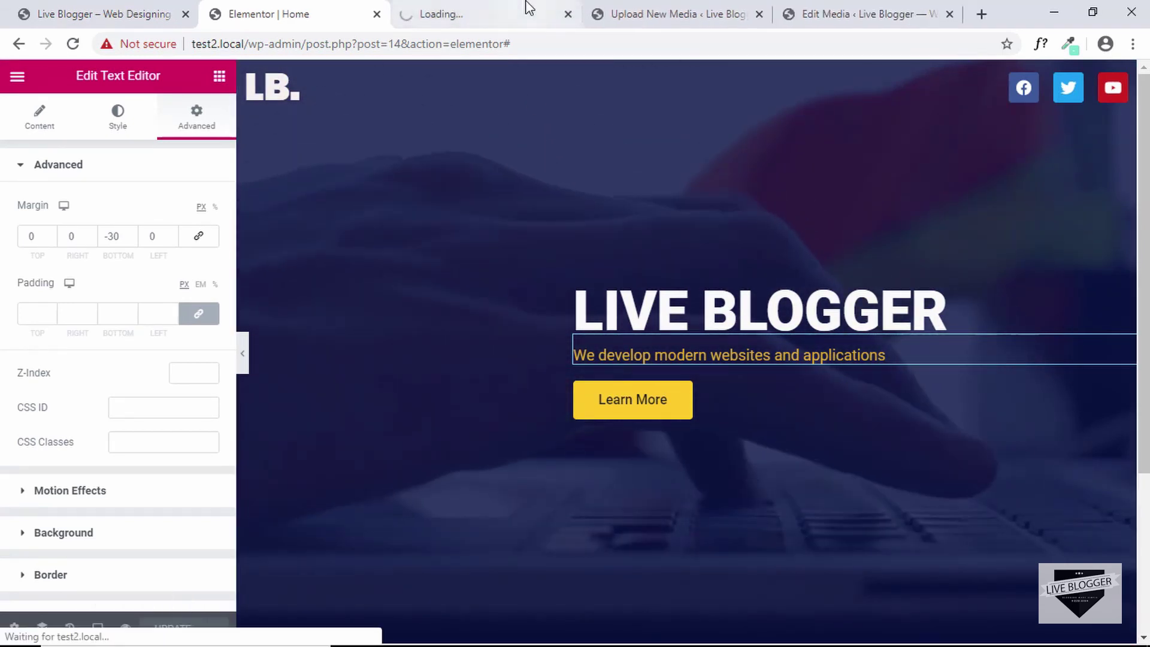
{"action": "left_click", "coordinate": [527, 6]}
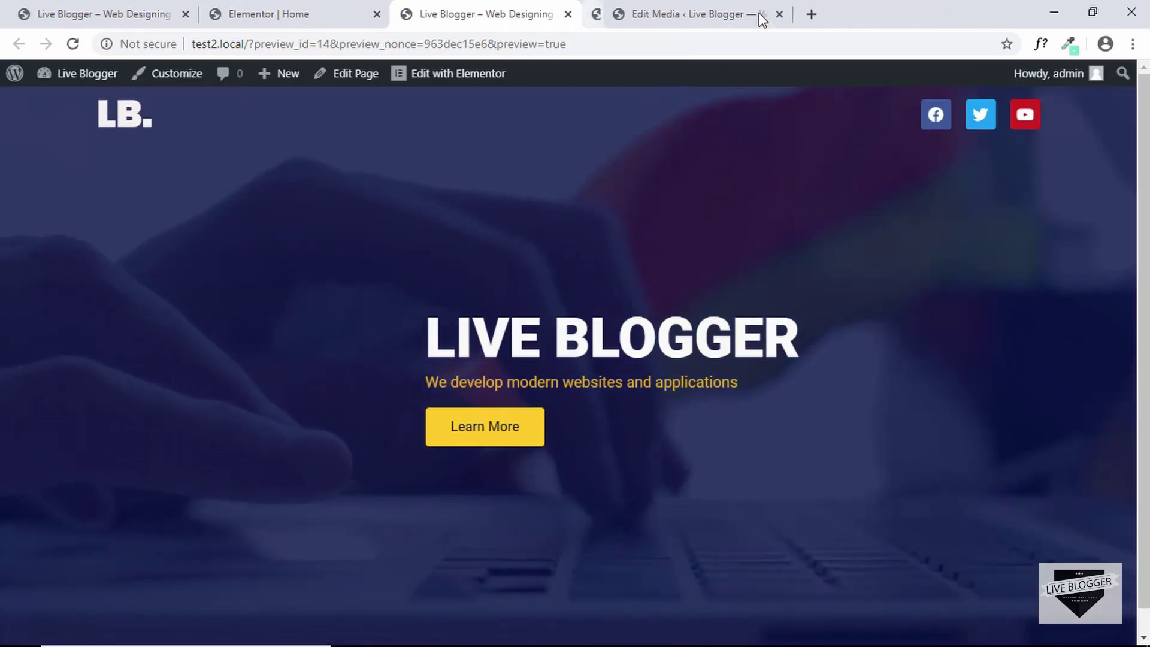
- Close the leftover media tabs and review the hero section in the homepage preview
{"action": "left_click", "coordinate": [779, 13]}
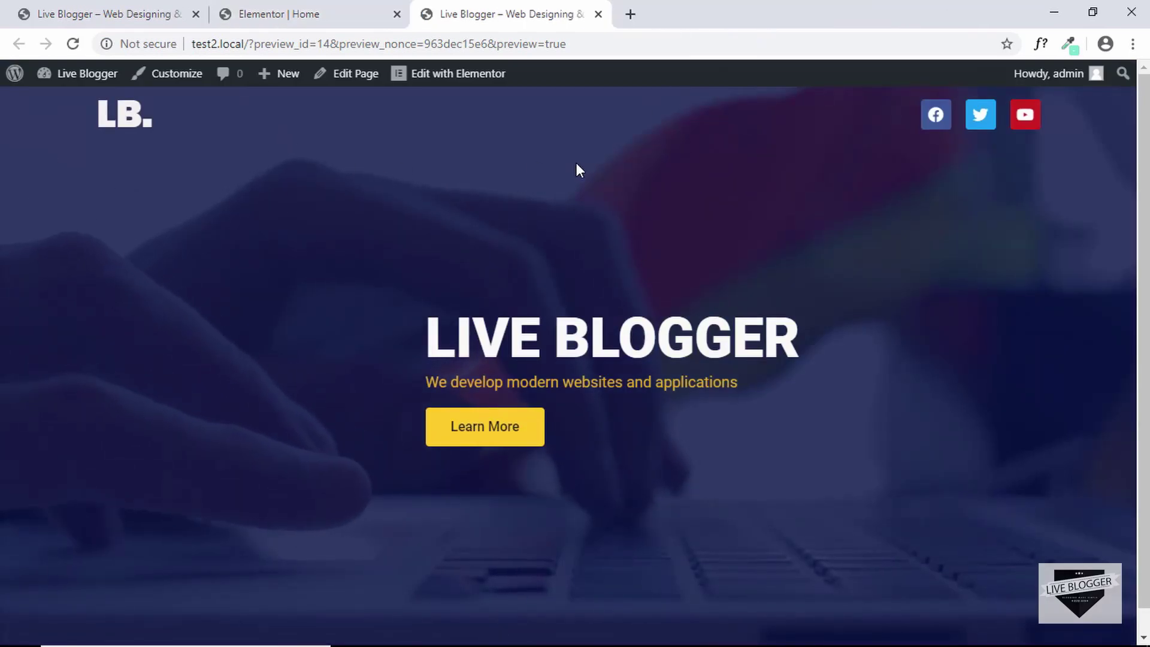
{"action": "scroll", "coordinate": [576, 164], "scroll_direction": "down", "scroll_amount": 1}
{"action": "scroll", "coordinate": [576, 164], "scroll_direction": "up", "scroll_amount": 1}
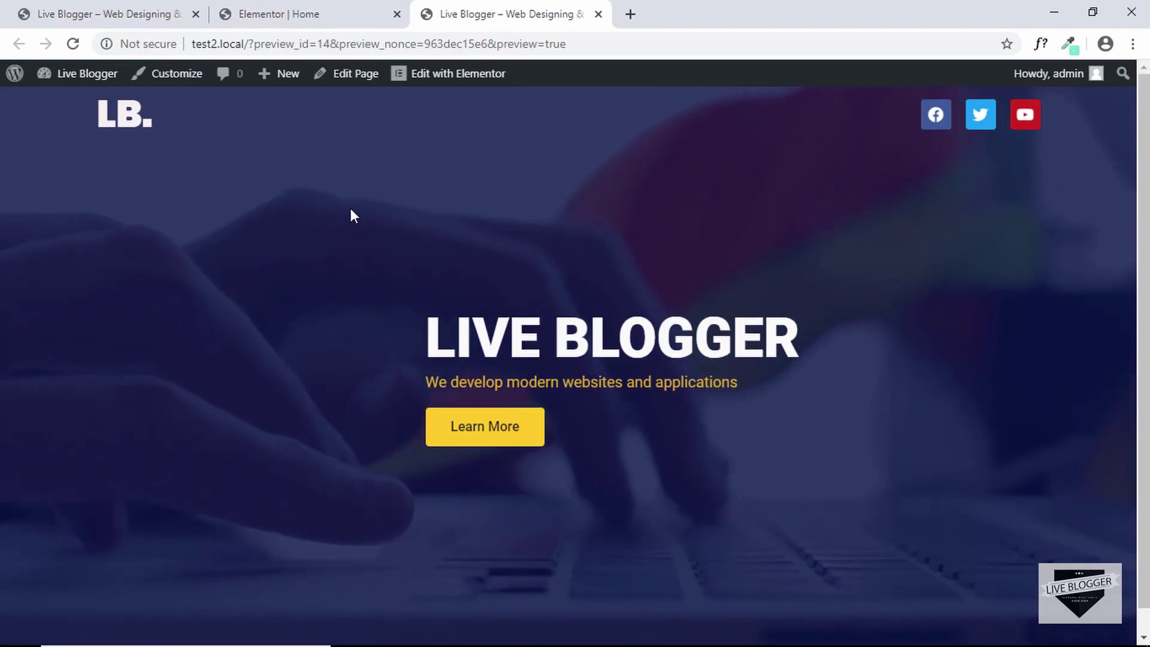
{"action": "scroll", "coordinate": [413, 244], "scroll_direction": "down", "scroll_amount": 1}
{"action": "scroll", "coordinate": [413, 245], "scroll_direction": "up", "scroll_amount": 1}
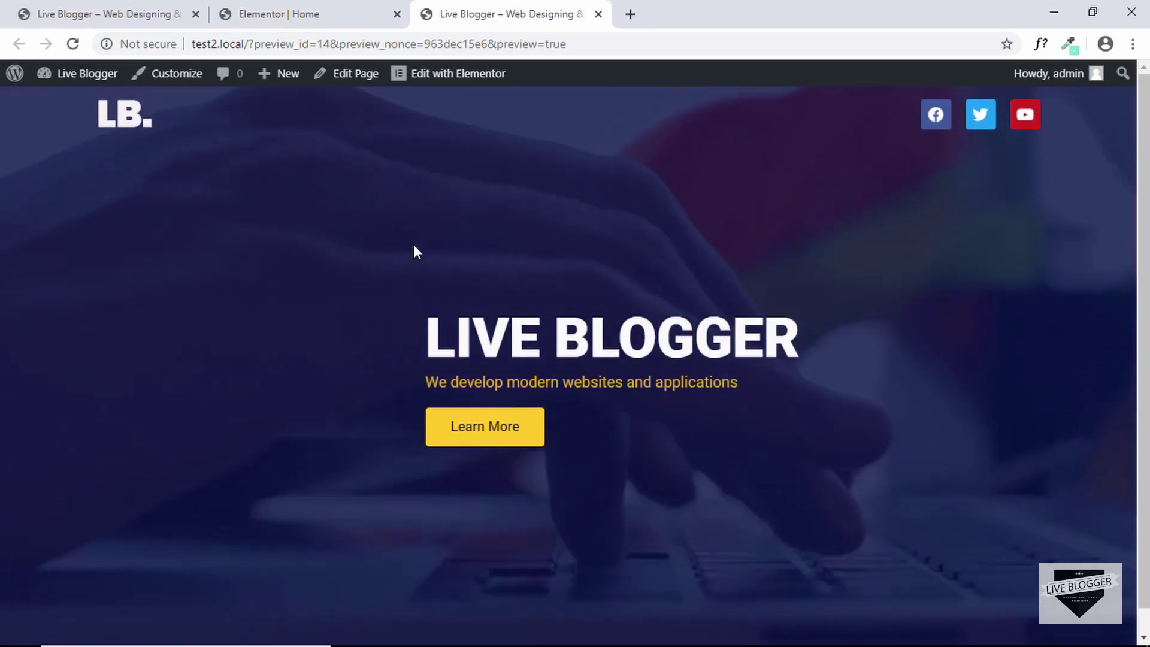